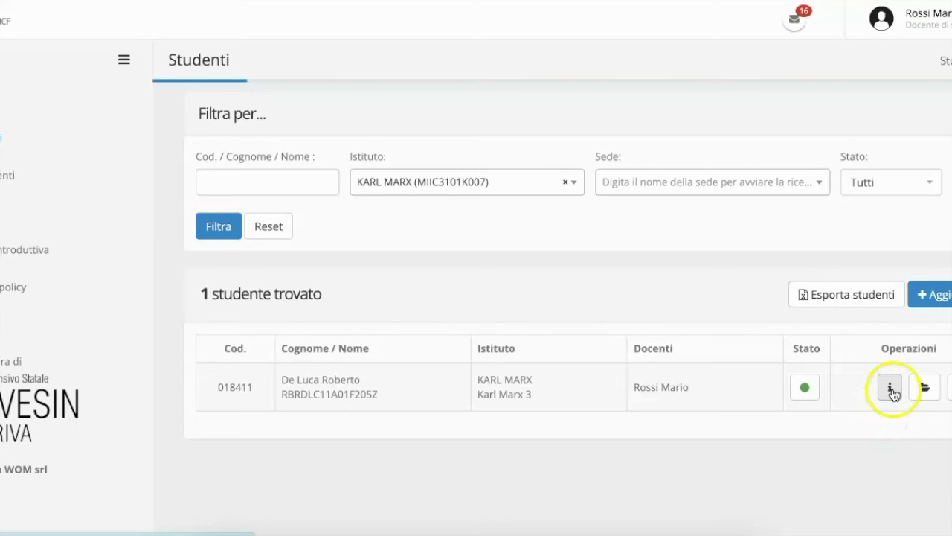
View the listed student's details page, covering associated users and student data, and return to the student list.
left_click(888, 388)
scroll(500, 327, "down", 2)
scroll(499, 328, "down", 3)
scroll(499, 328, "up", 4)
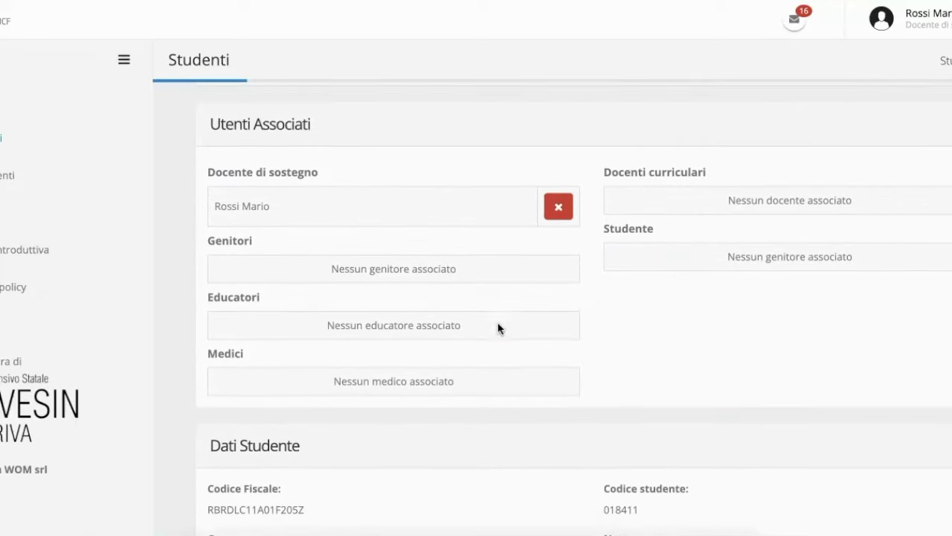
left_click(442, 228)
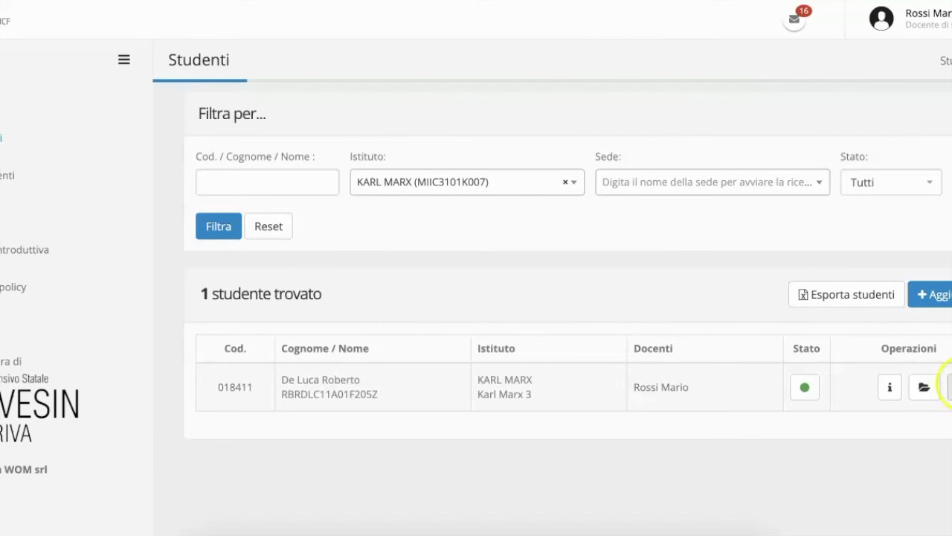
Open the student's record for editing, look through its data fields, and go back without saving.
left_click(949, 387)
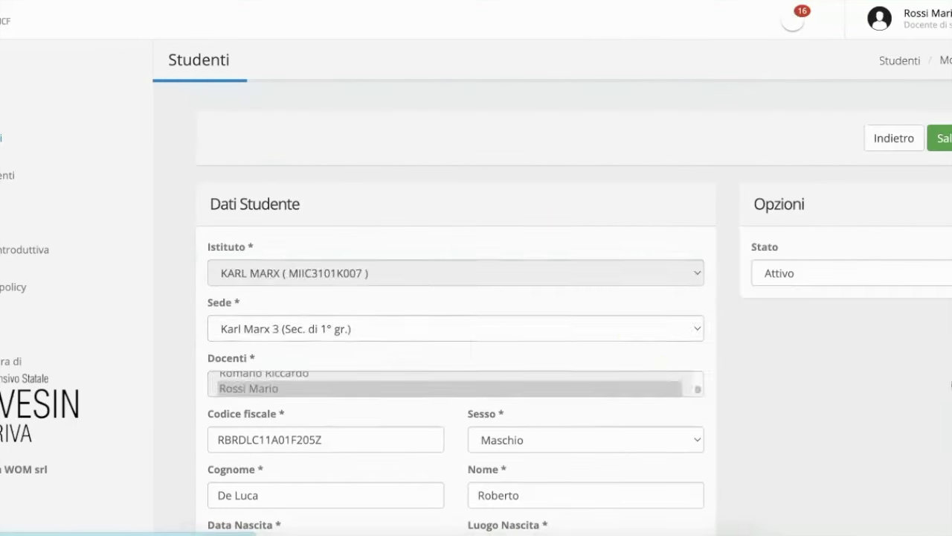
scroll(483, 272, "down", 5)
scroll(483, 272, "up", 4)
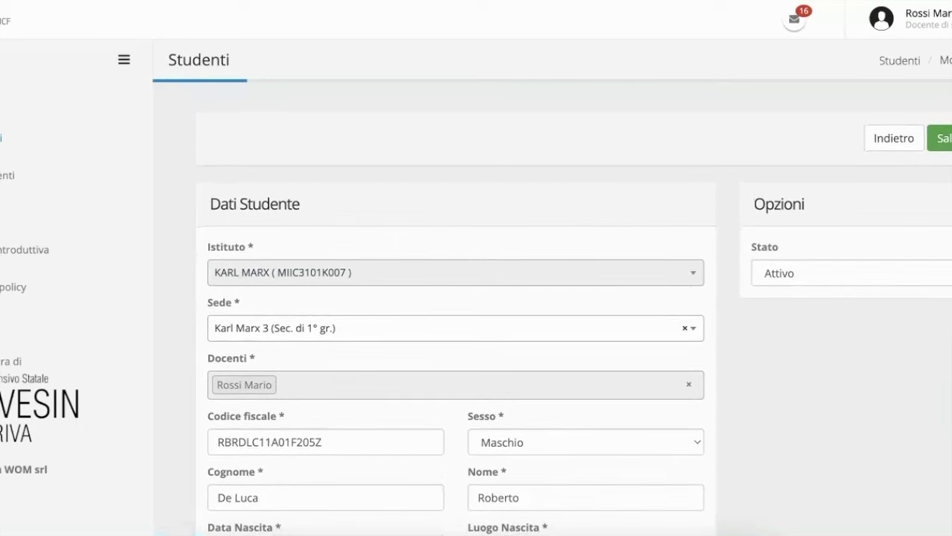
left_click(893, 137)
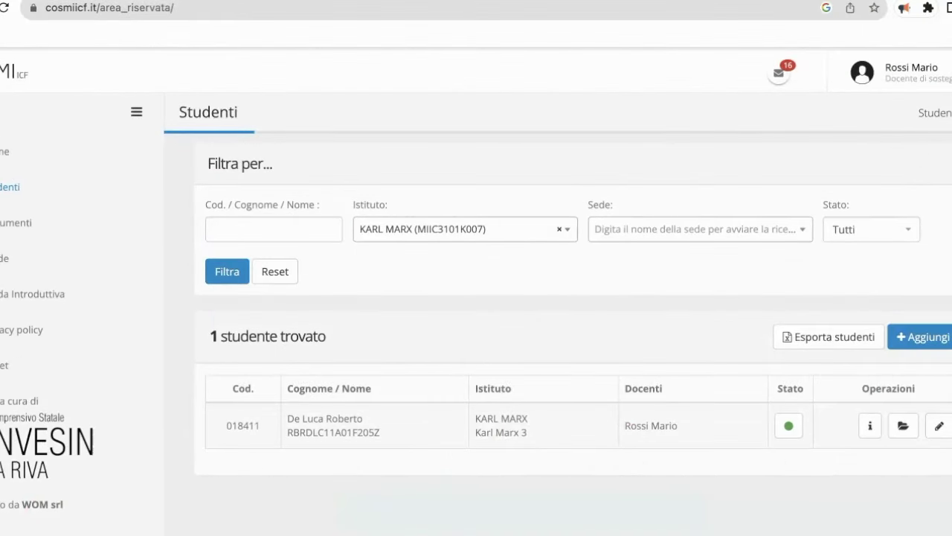
Add a life path of type PEI for school year 2023/2024 to the student and save it.
left_click(901, 429)
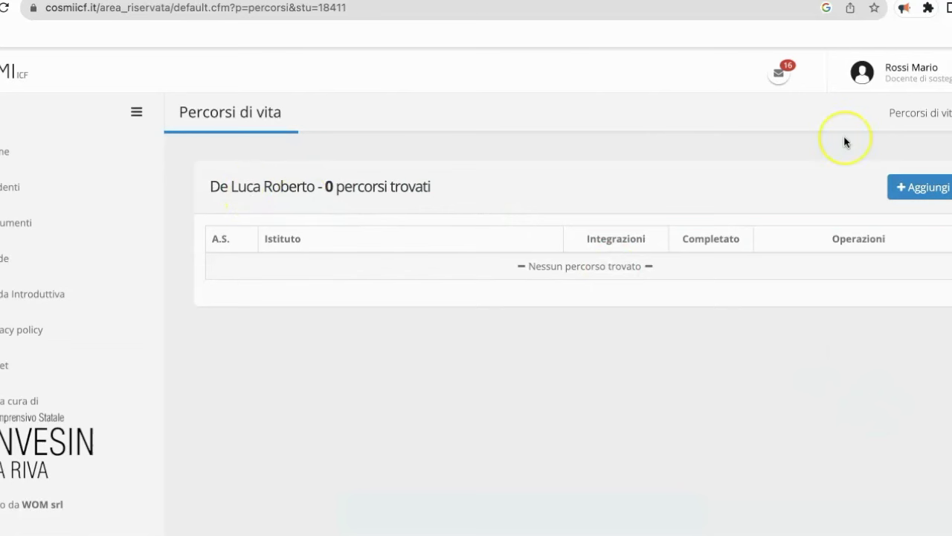
left_click(925, 190)
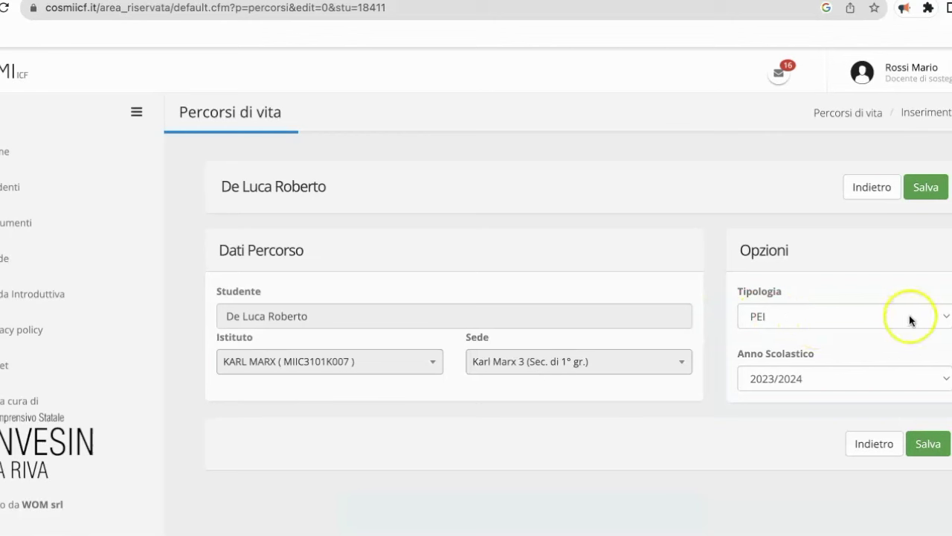
left_click(945, 319)
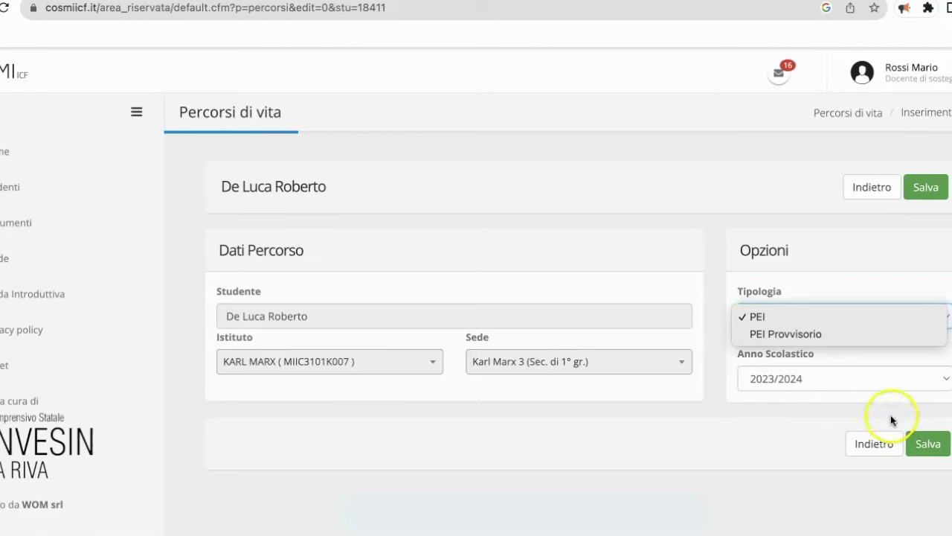
left_click(924, 444)
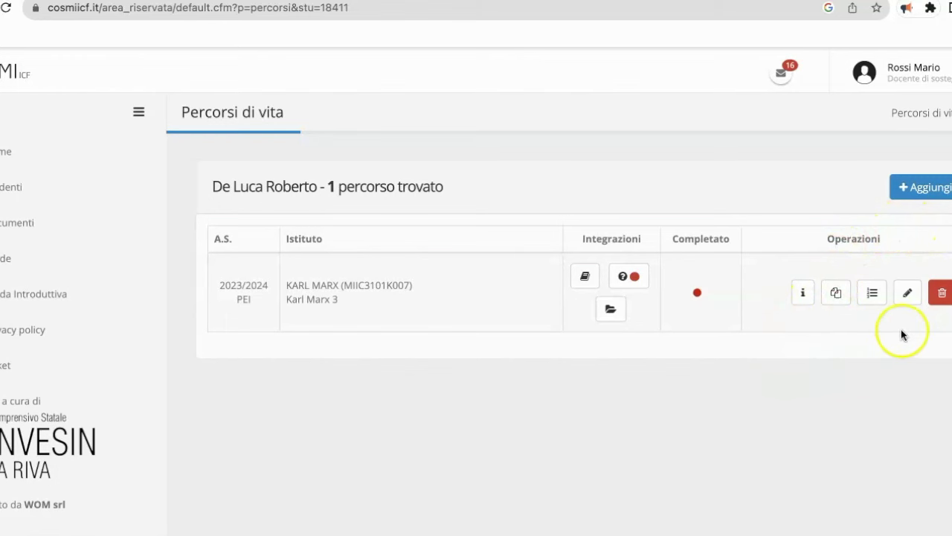
View the 2023/2024 path's information page and its Adeguamenti e Valutazioni page, returning to the path list.
left_click(804, 295)
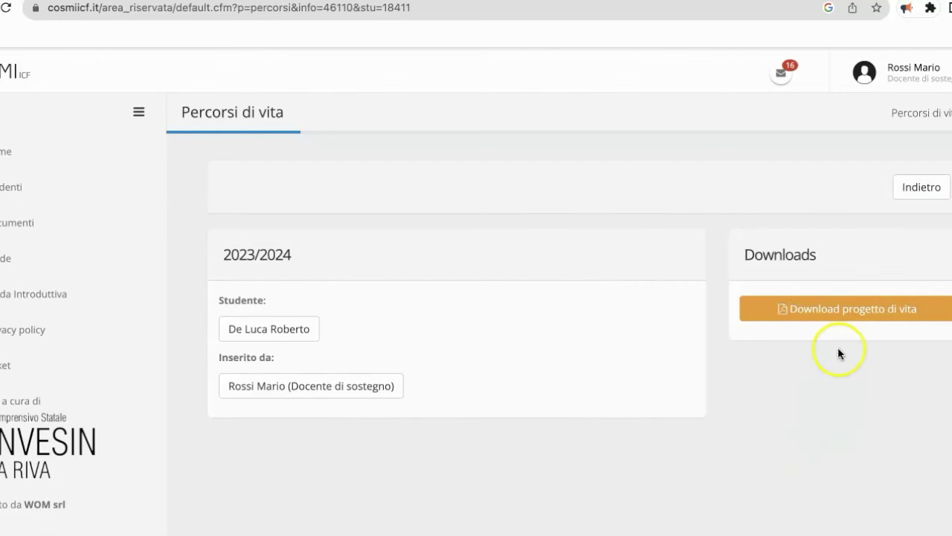
left_click(924, 193)
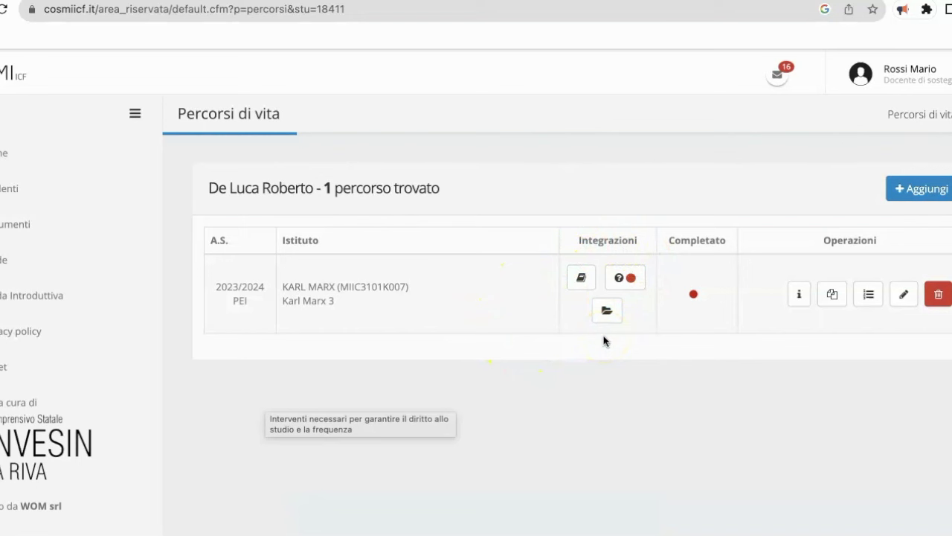
left_click(581, 279)
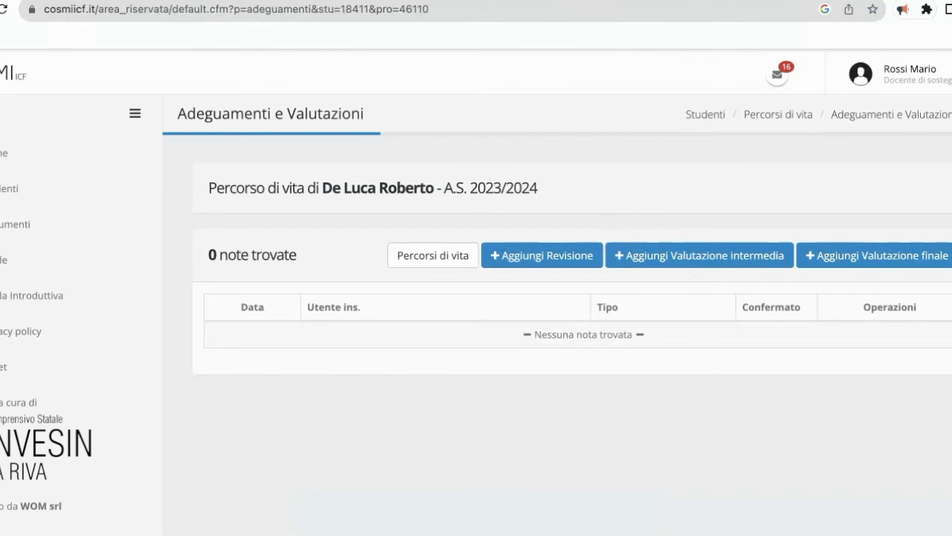
left_click(1, 9)
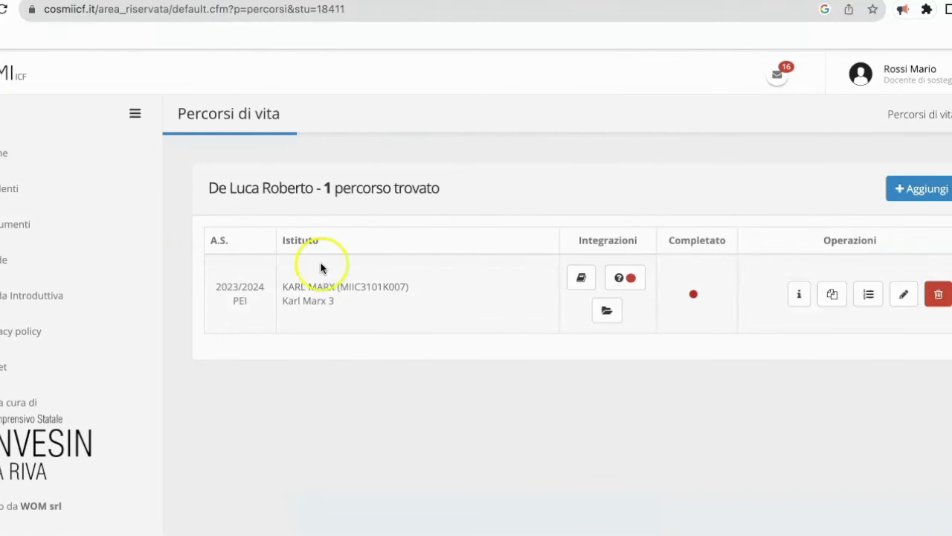
View the path's Programmazione Disciplinare page and its Assistenza form, returning to the path list.
left_click(608, 316)
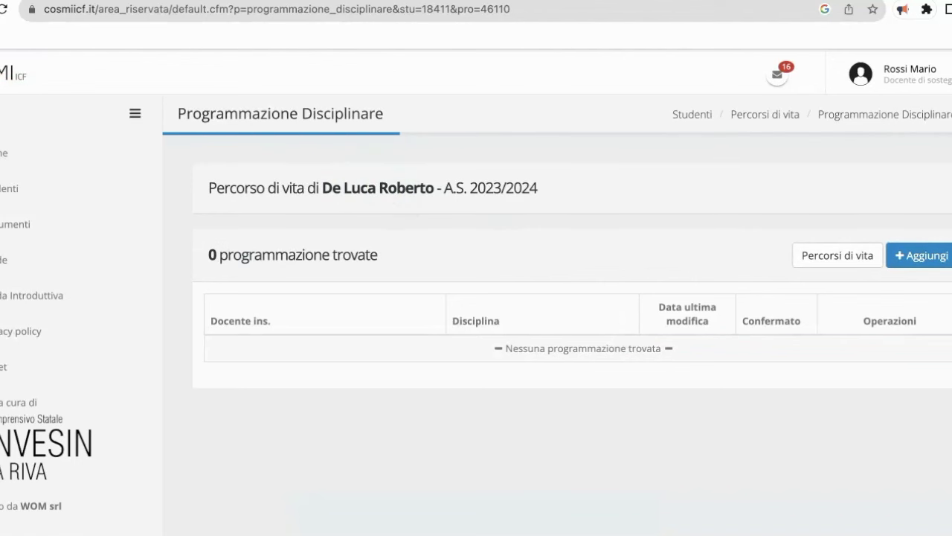
key("alt+Left")
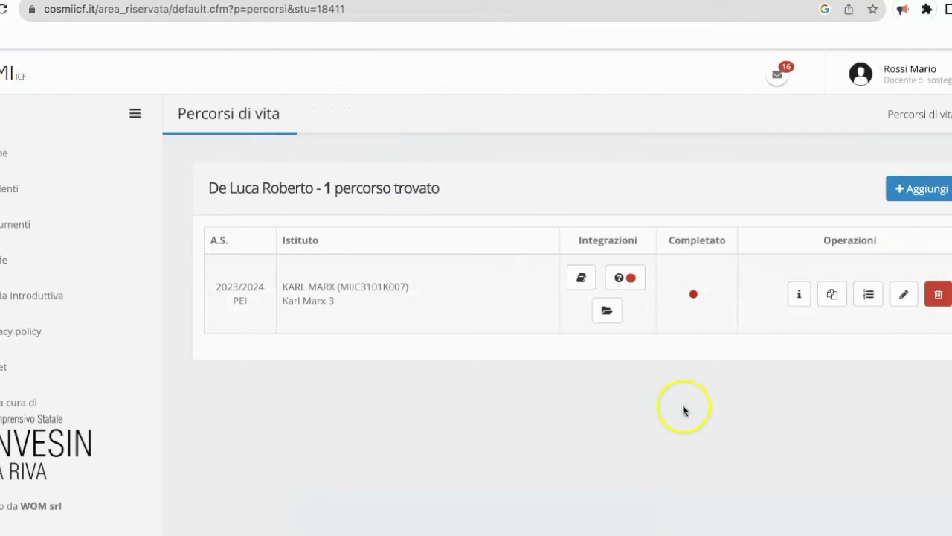
left_click(623, 278)
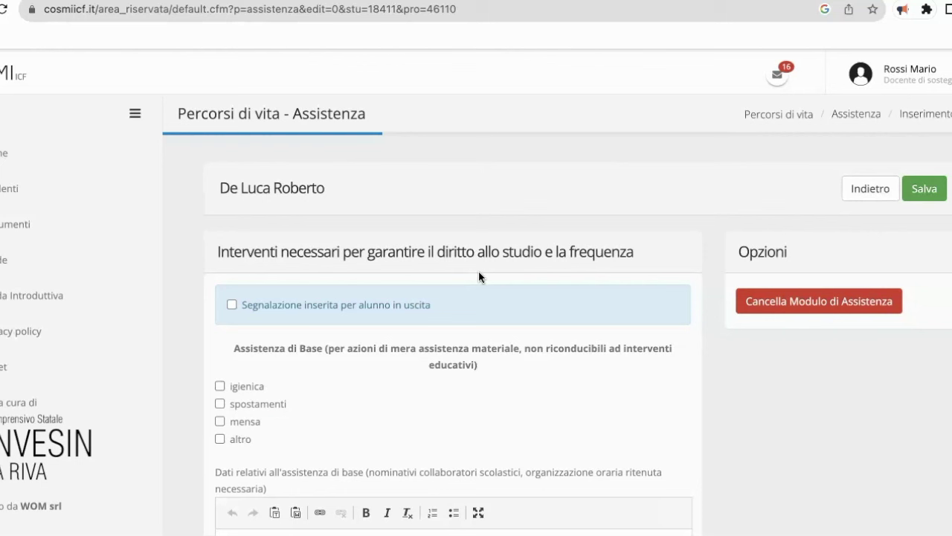
left_click(259, 159)
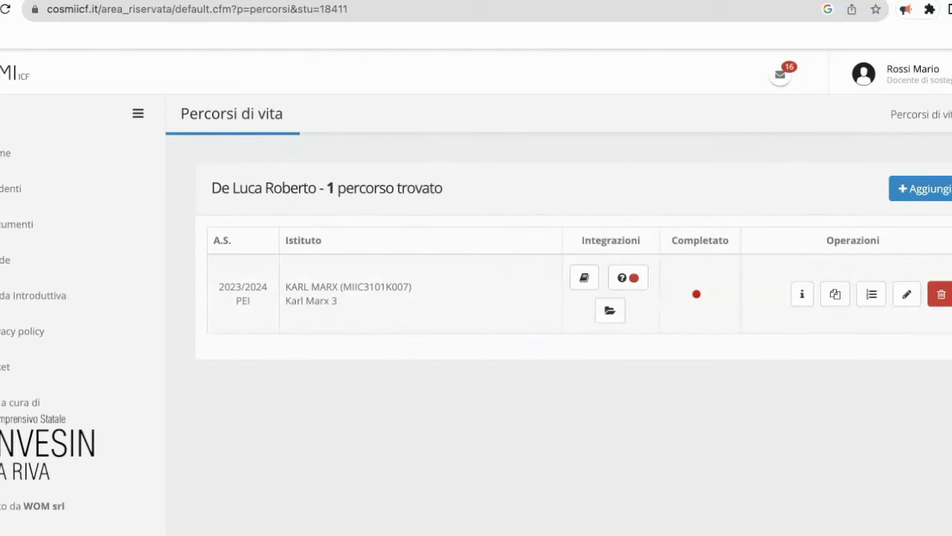
Open the sections of the 2023/2024 PEI for compilation and look through the full section list.
left_click(872, 295)
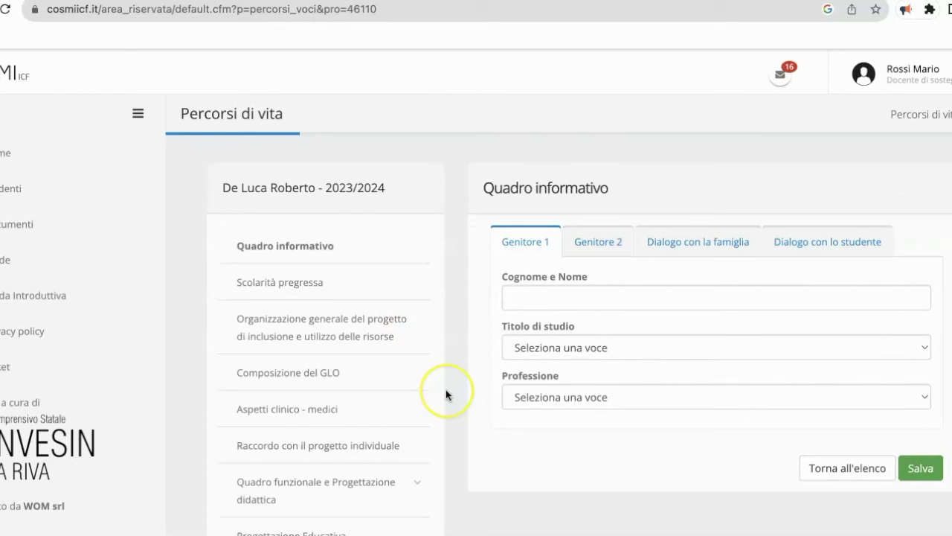
scroll(446, 389, "down", 2)
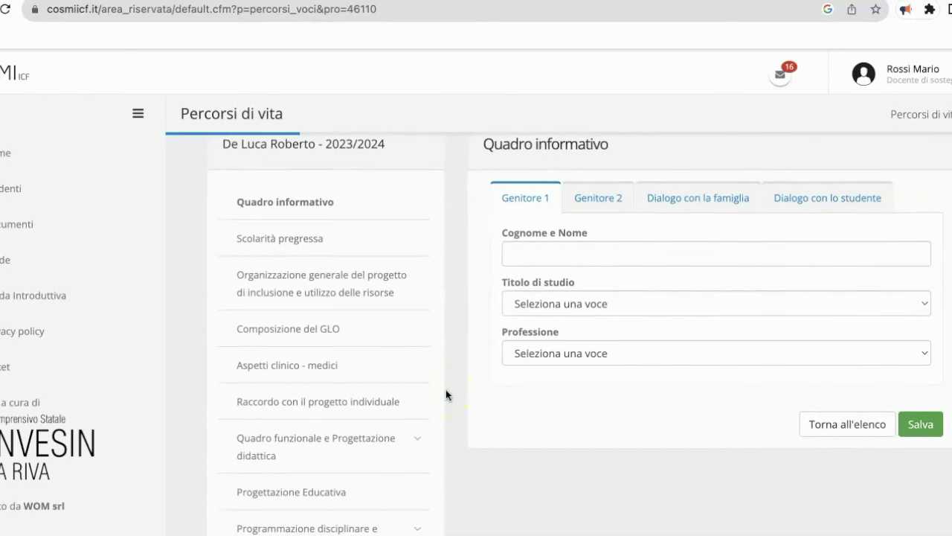
scroll(447, 391, "down", 4)
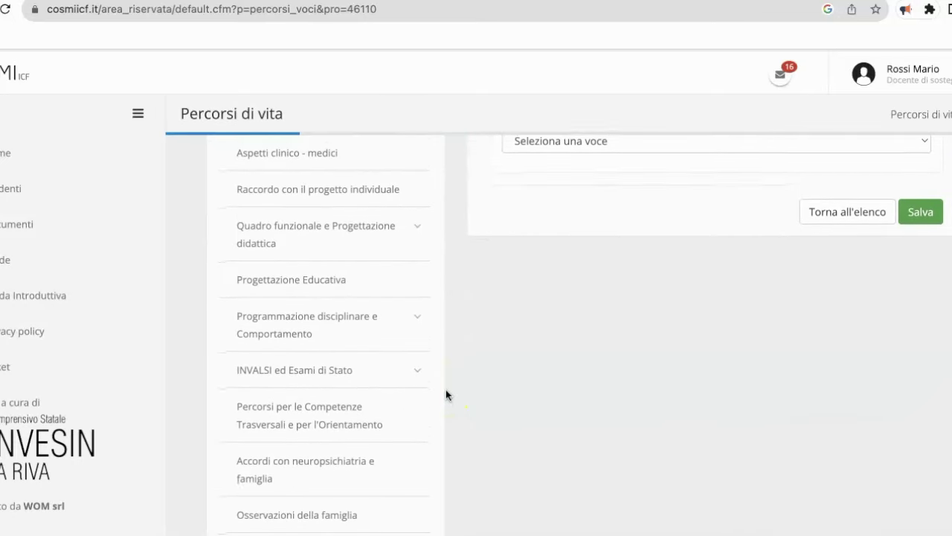
scroll(446, 394, "down", 1)
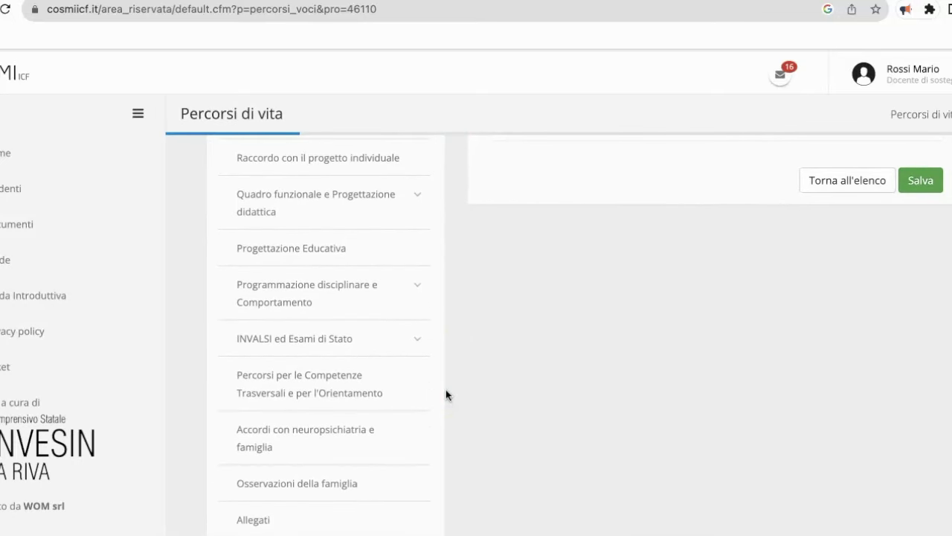
scroll(446, 394, "down", 2)
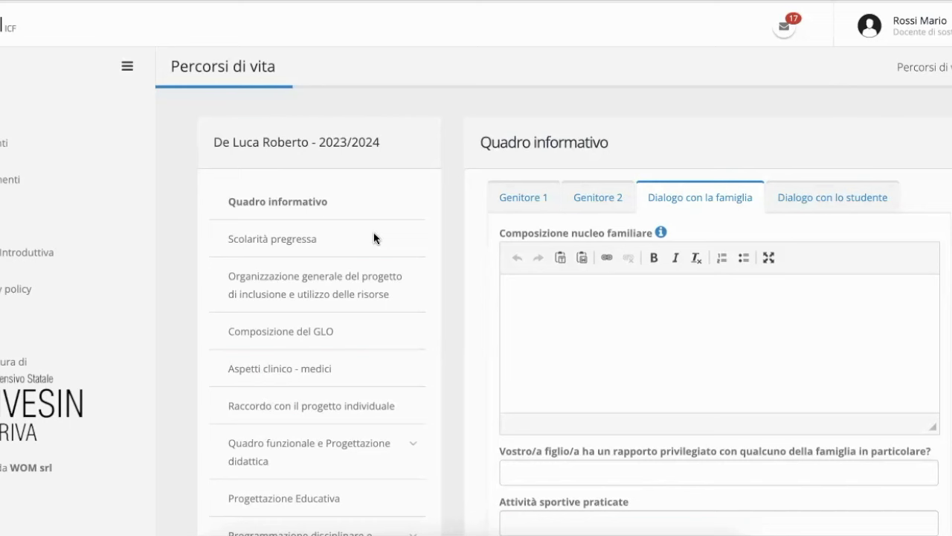
View the Genitore 1 and Genitore 2 forms of the Quadro informativo section.
scroll(571, 336, "down", 2)
scroll(571, 336, "up", 2)
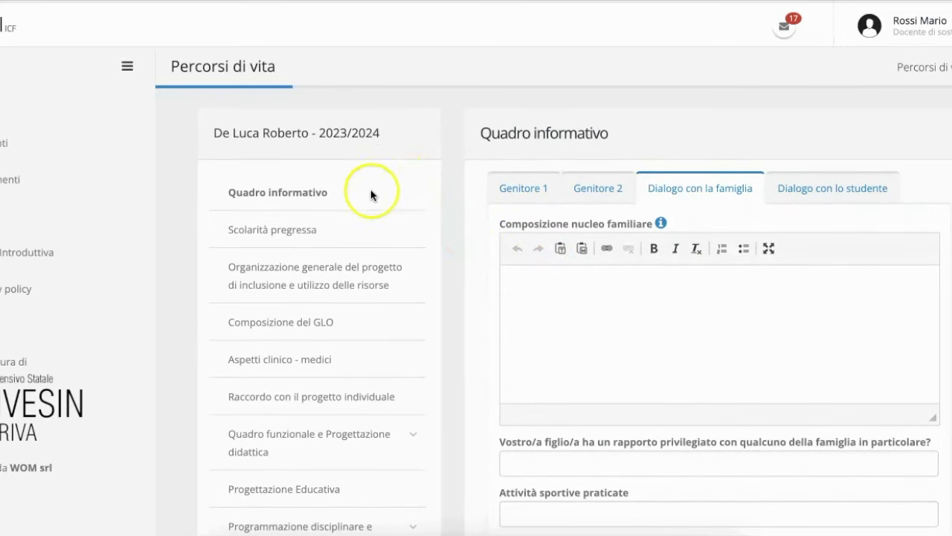
left_click(527, 188)
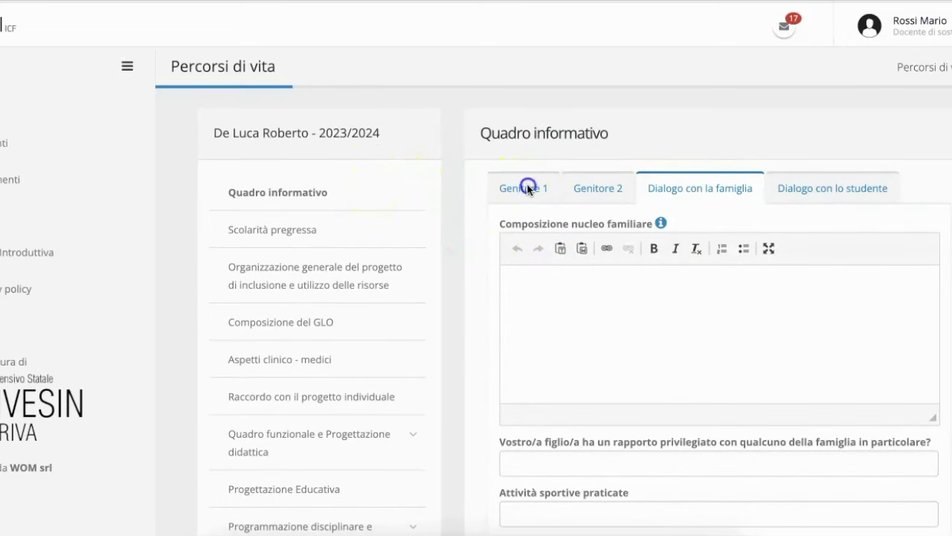
left_click(525, 188)
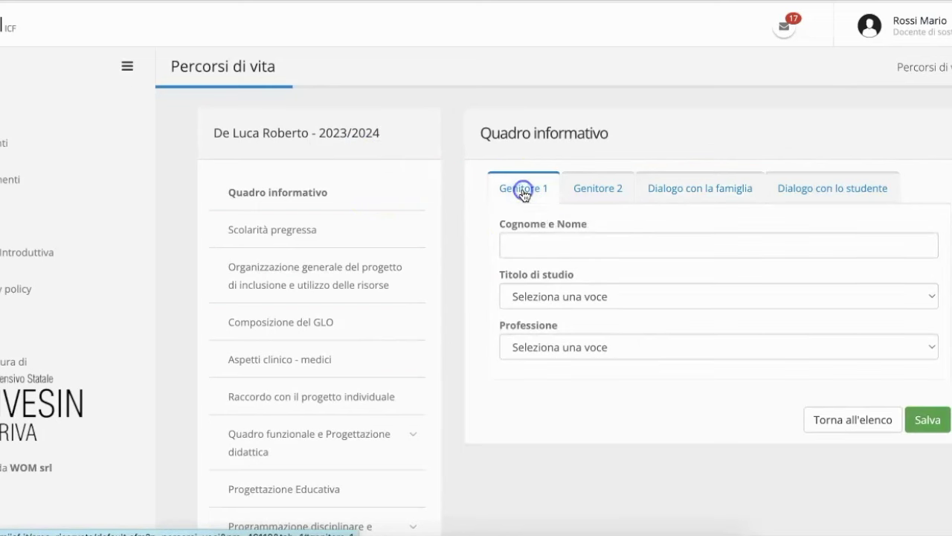
left_click(608, 188)
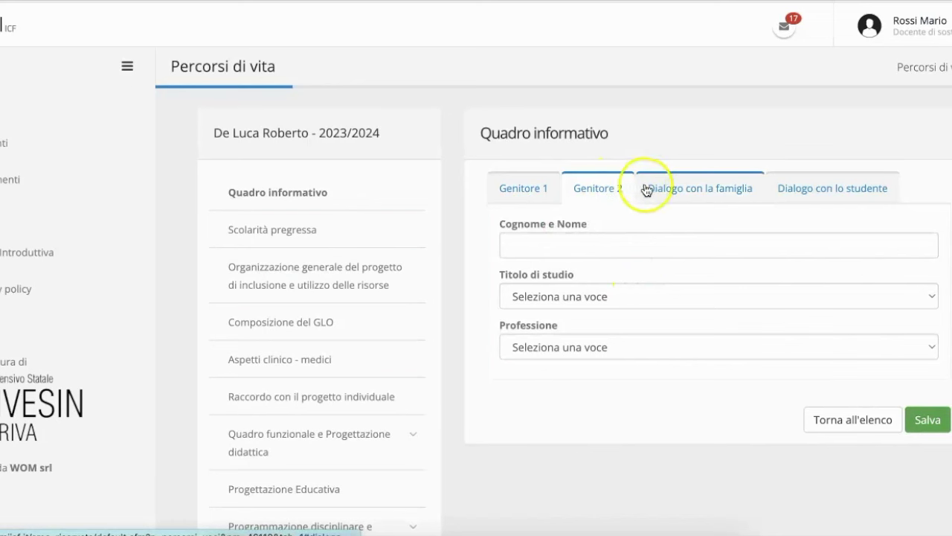
Examine the questions in the Dialogo con la famiglia form and open the Dialogo con lo studente form.
left_click(694, 192)
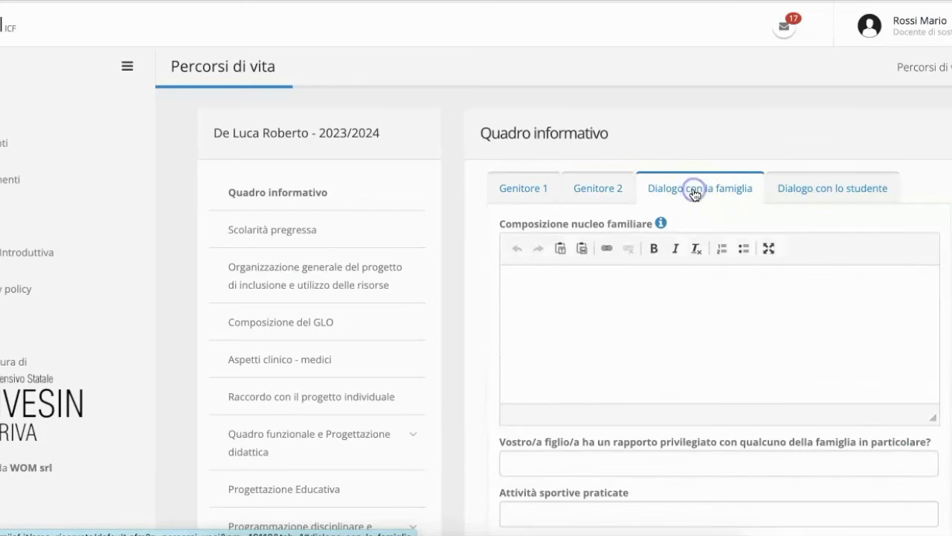
scroll(695, 316, "down", 3)
scroll(695, 316, "down", 4)
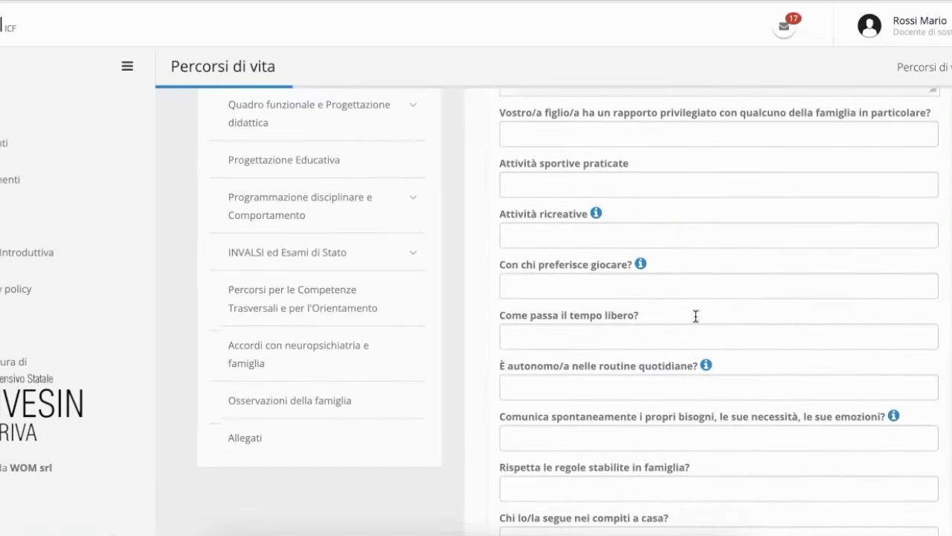
scroll(695, 316, "down", 2)
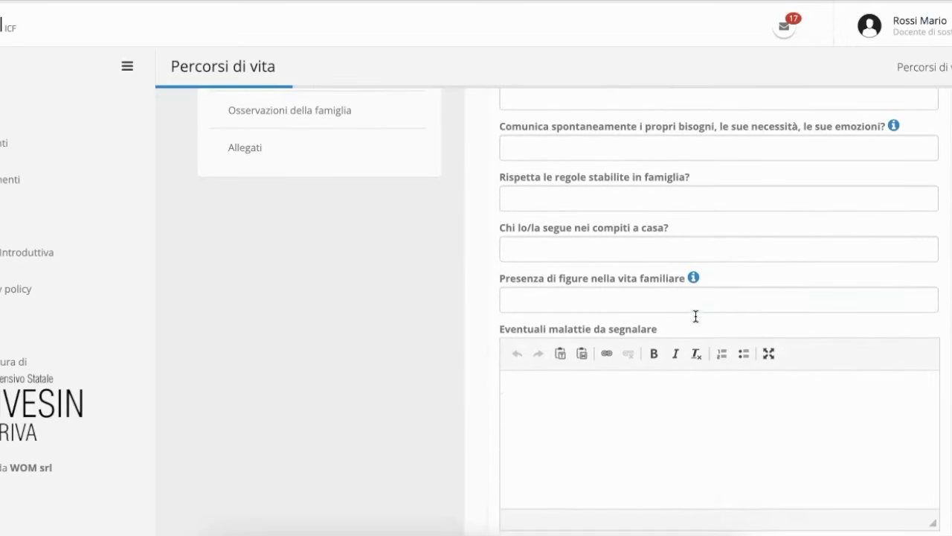
scroll(696, 317, "down", 2)
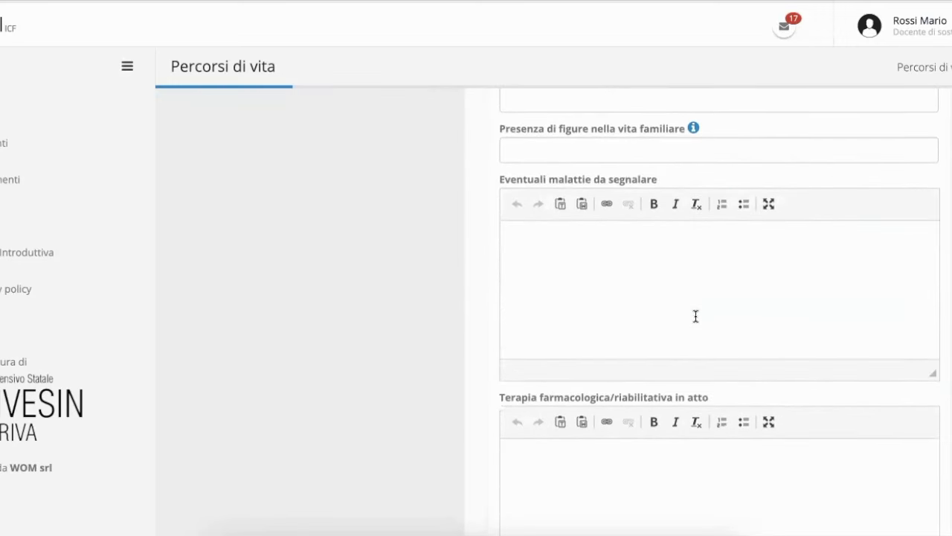
scroll(696, 316, "down", 6)
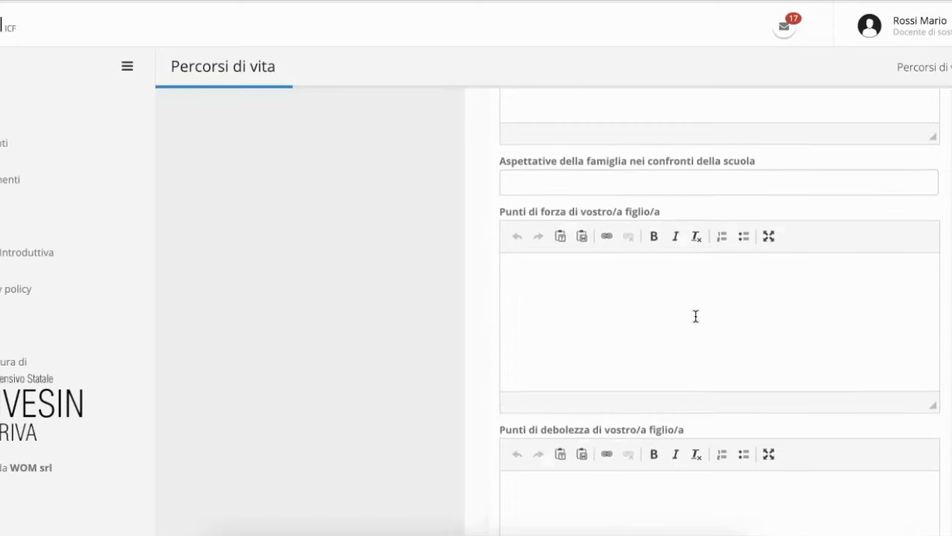
scroll(695, 316, "down", 3)
scroll(695, 316, "up", 3)
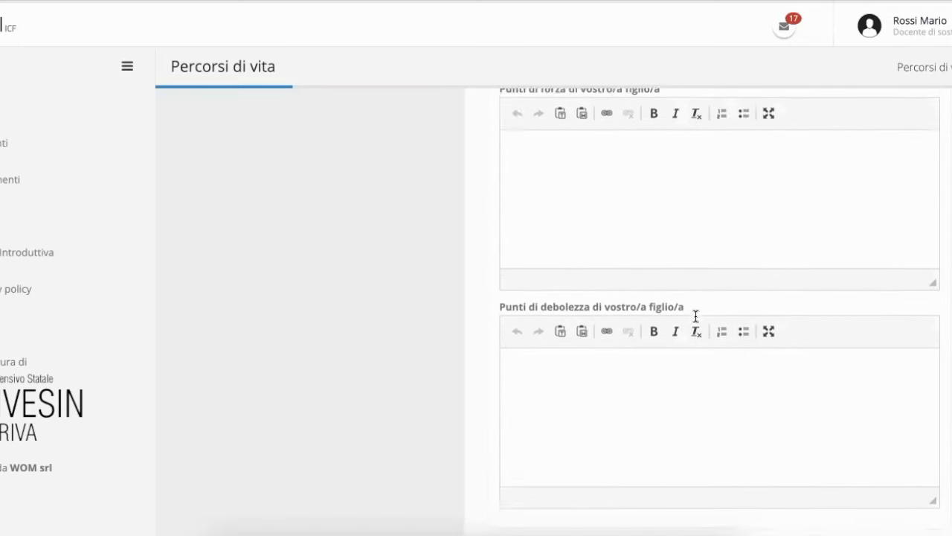
left_click(618, 308)
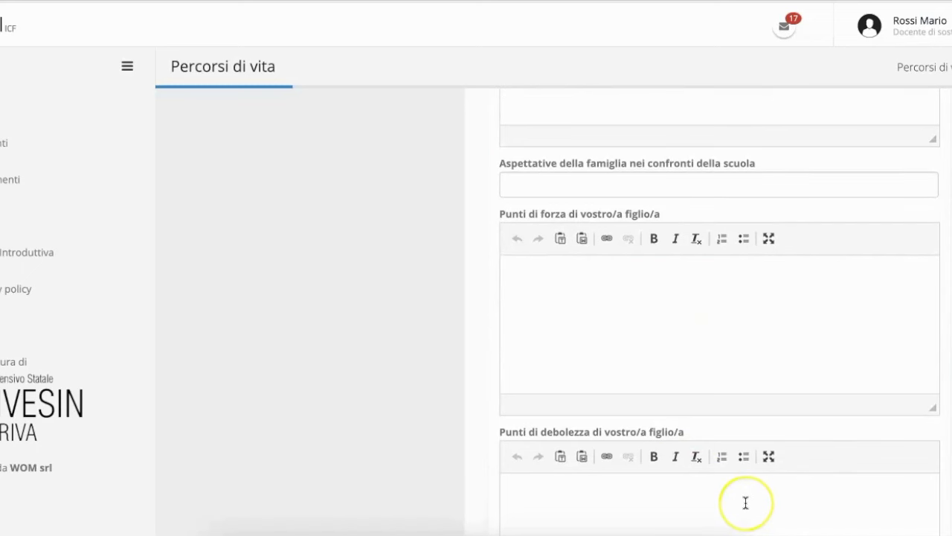
scroll(741, 501, "up", 6)
scroll(746, 503, "down", 1)
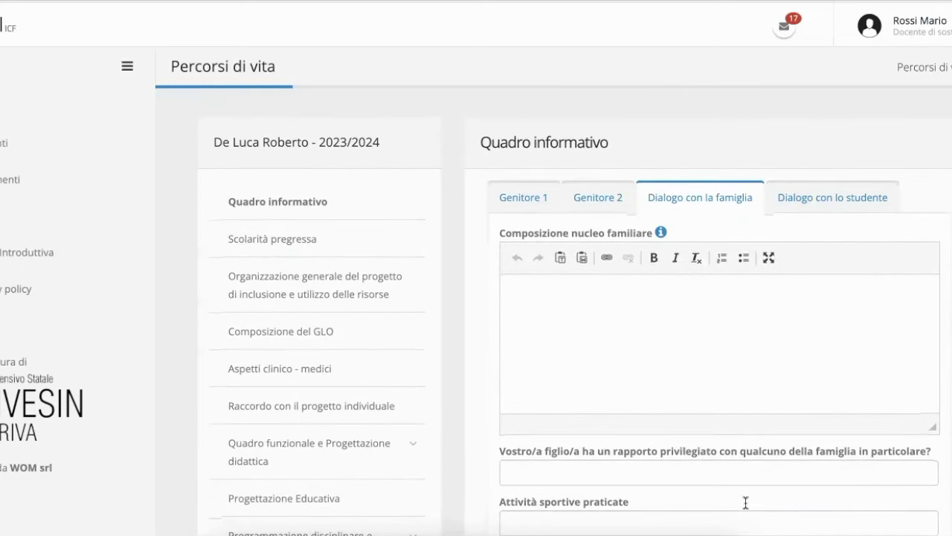
left_click(861, 202)
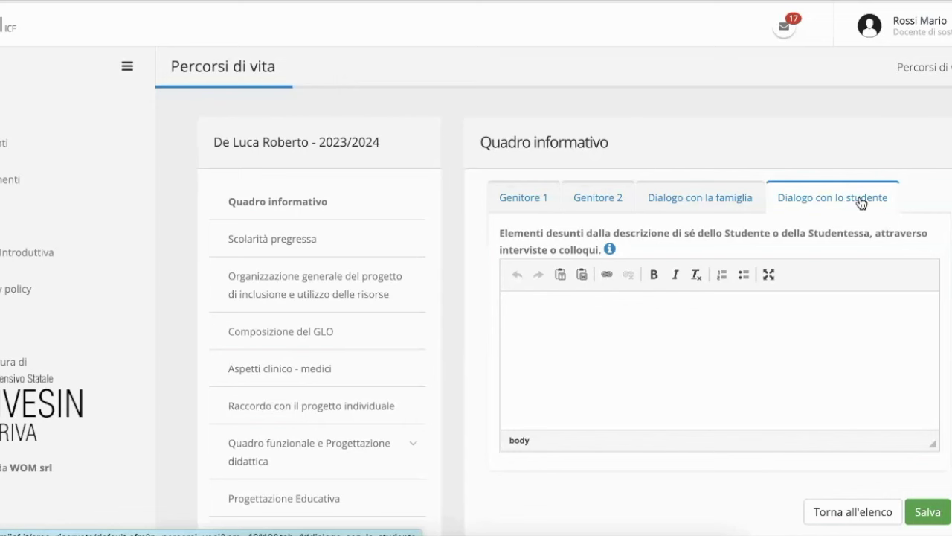
Open the Scolarità pregressa section and look through its Asilo nido questions.
left_click(327, 240)
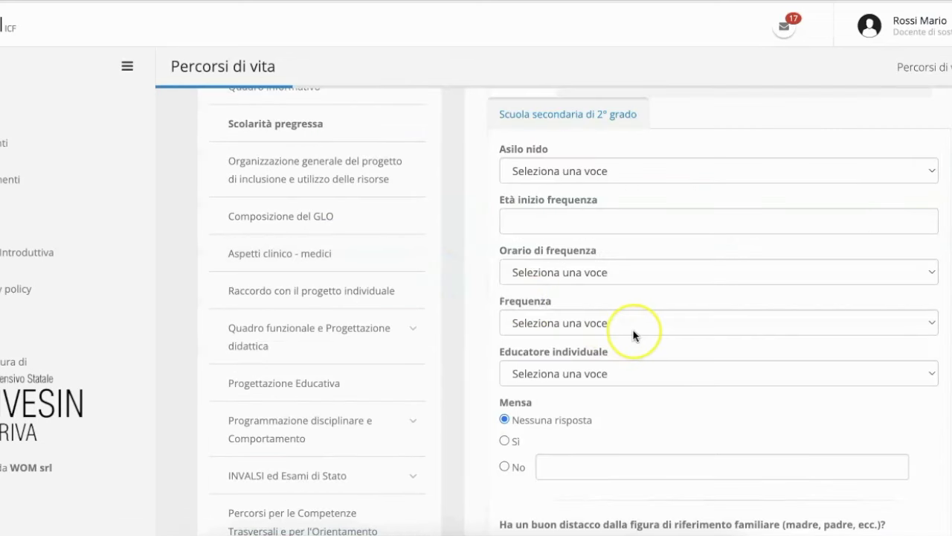
scroll(633, 335, "up", 2)
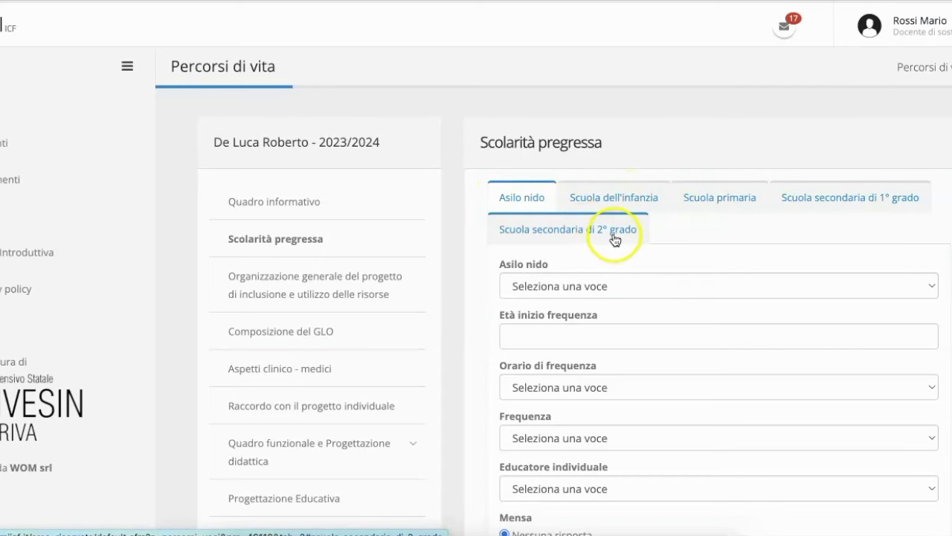
scroll(754, 323, "down", 3)
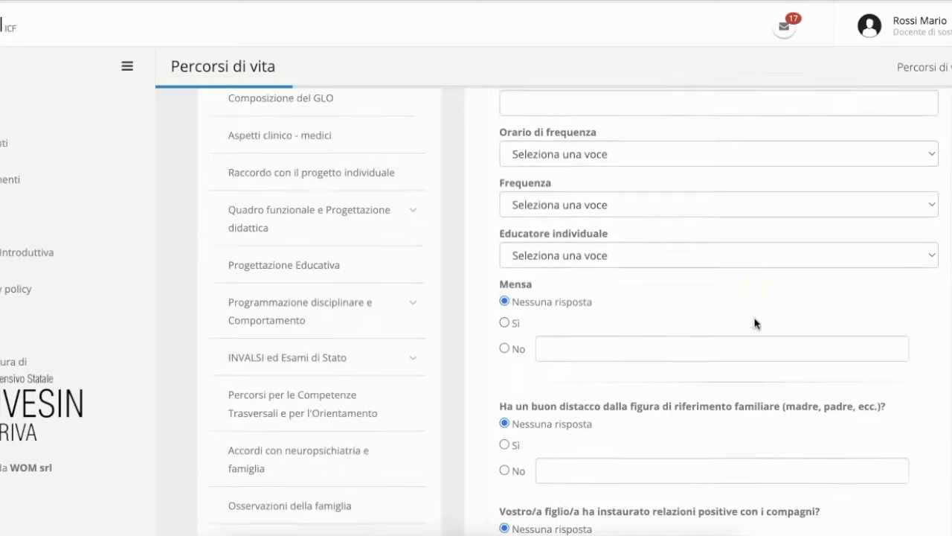
scroll(755, 323, "down", 8)
scroll(754, 323, "down", 8)
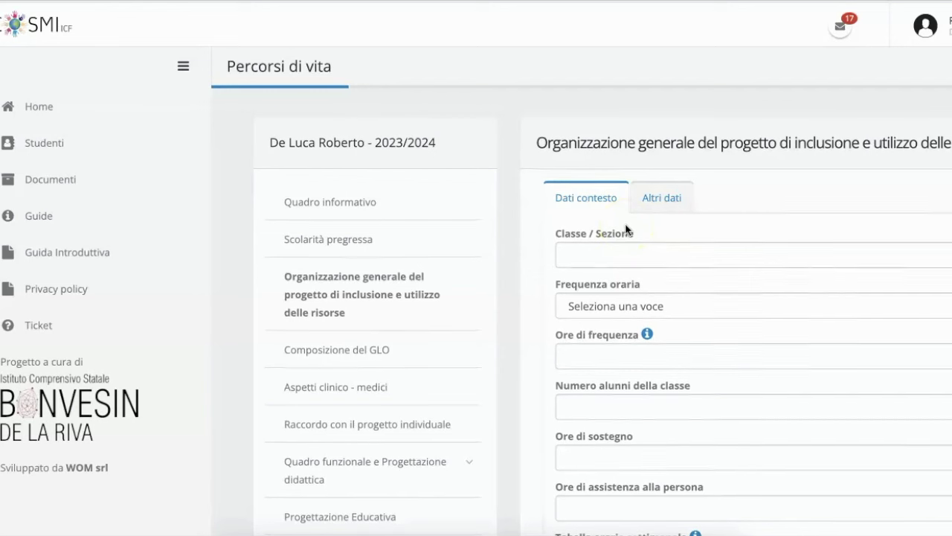
Examine the Dati contesto fields of Organizzazione generale del progetto, including the Frequenza oraria options and the weekly timetable instructions.
scroll(624, 228, "down", 1)
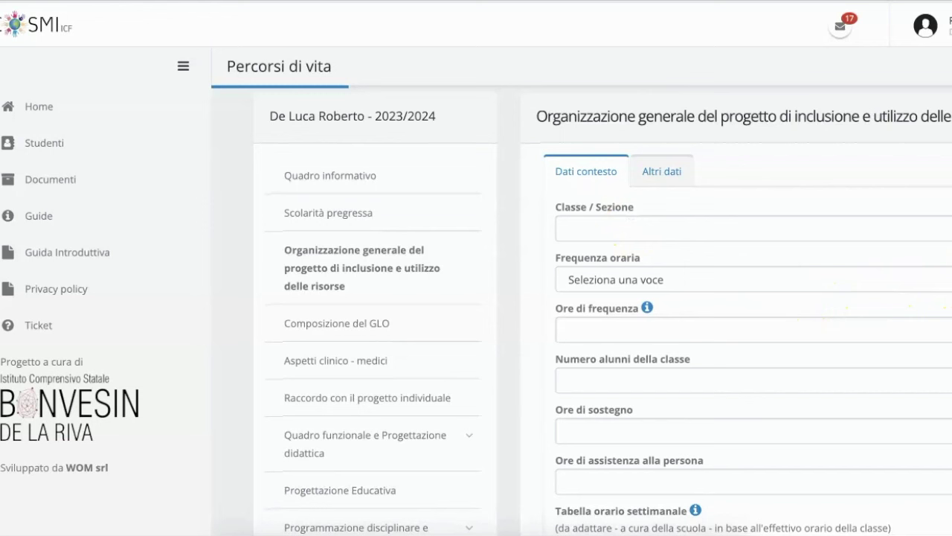
left_click(945, 280)
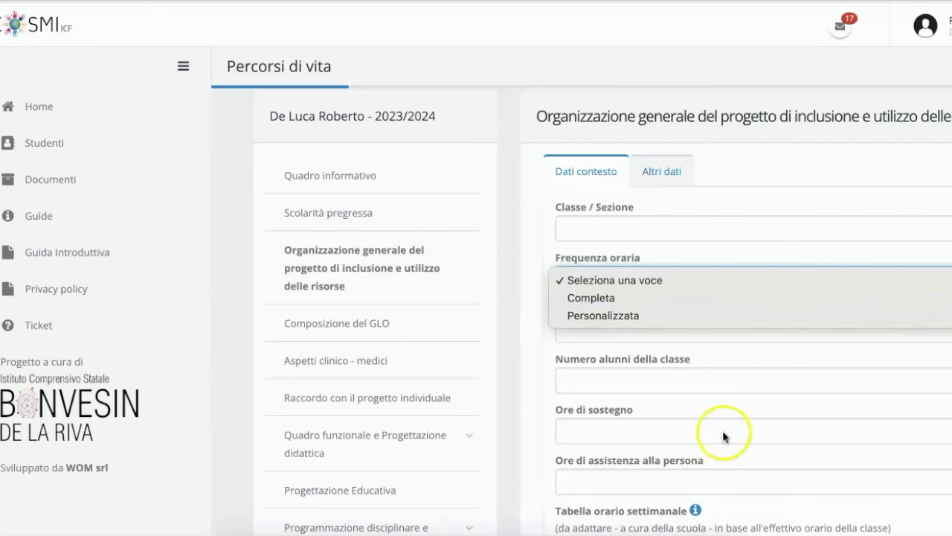
left_click(841, 360)
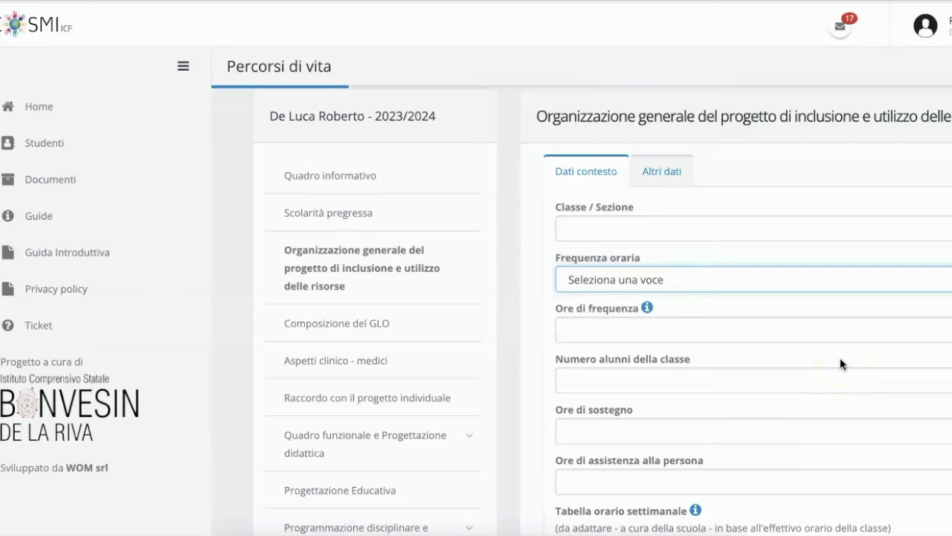
scroll(840, 363, "up", 1)
scroll(840, 363, "down", 2)
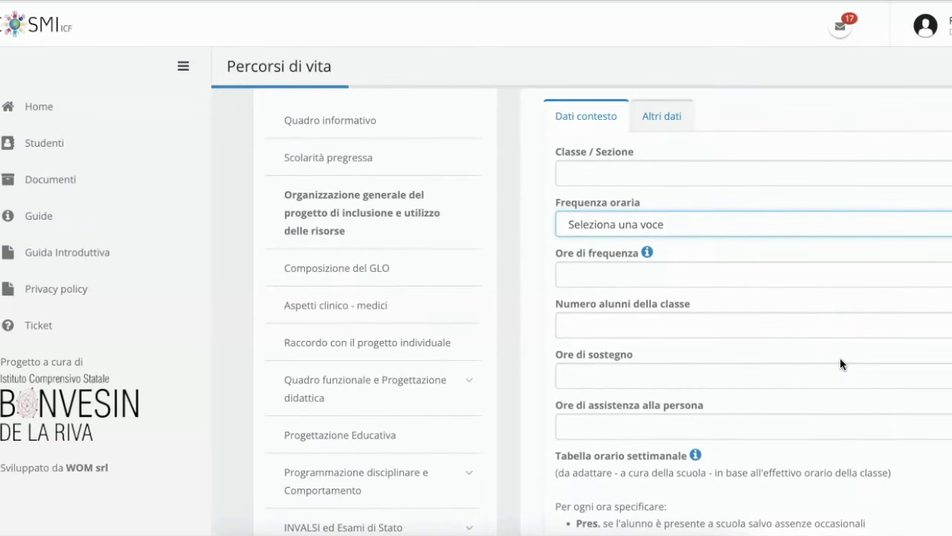
scroll(840, 358, "down", 1)
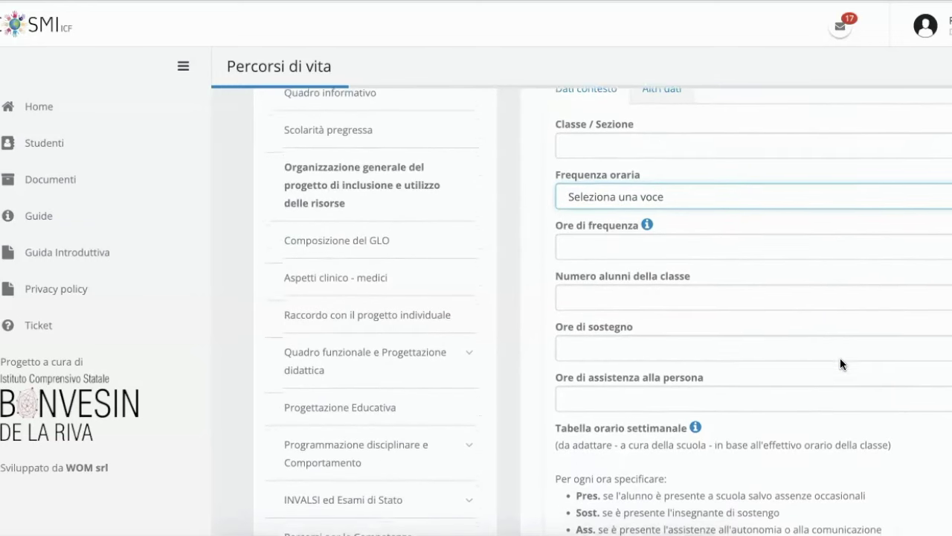
scroll(840, 363, "down", 2)
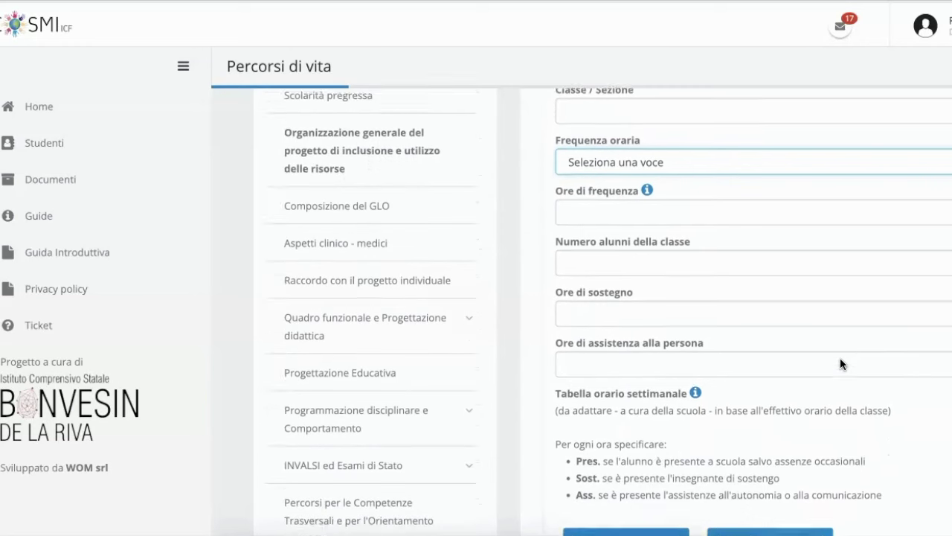
scroll(840, 358, "down", 3)
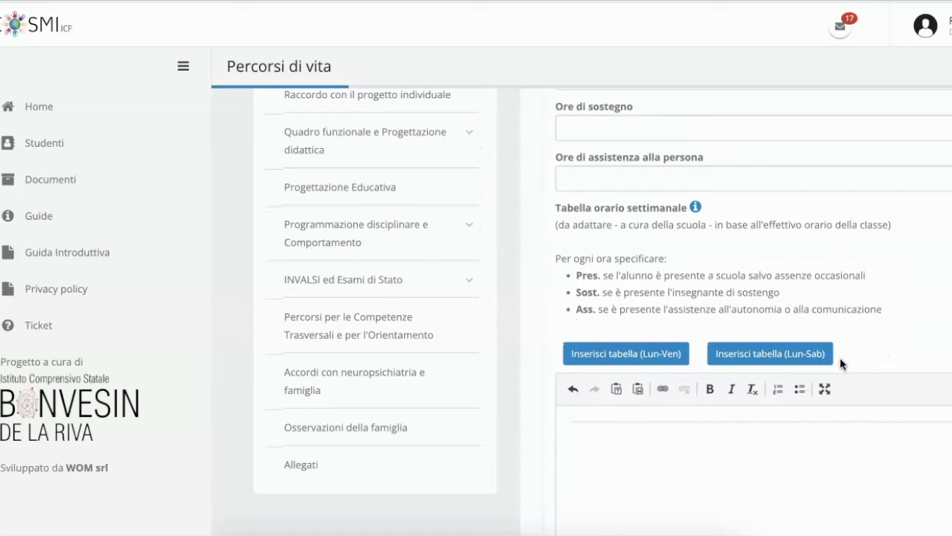
scroll(840, 358, "down", 1)
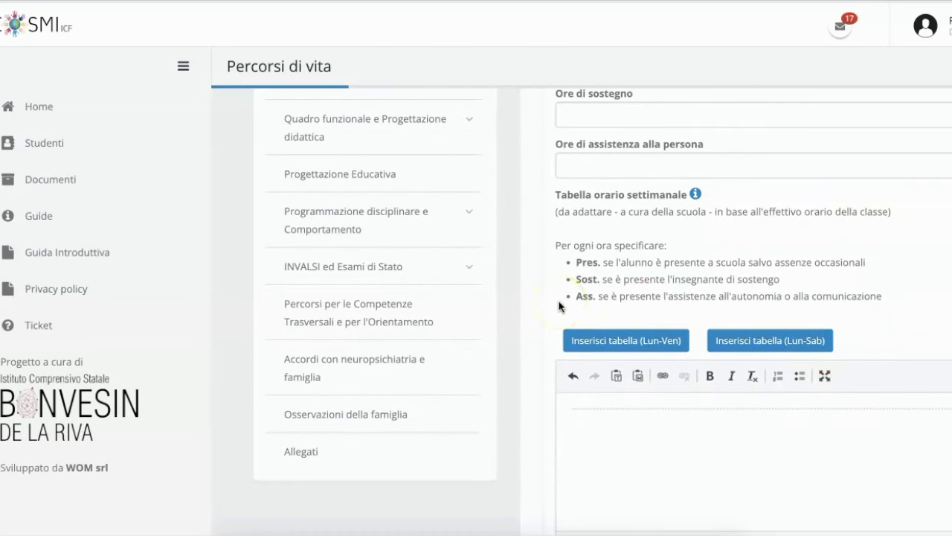
Insert the Lun-Ven weekly timetable and change the time slot starting at 12.00 to 12.00 - 16.00.
left_click(619, 343)
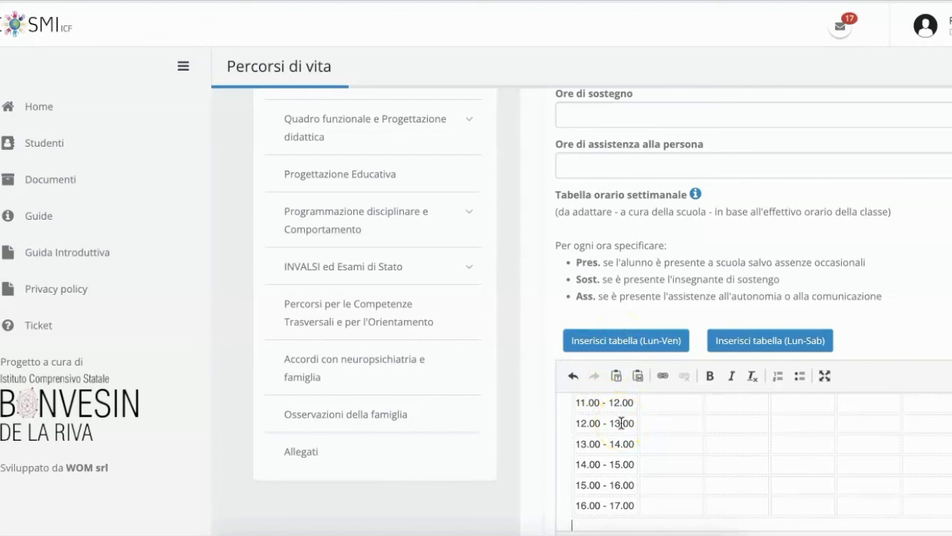
left_click(621, 423)
key("BackSpace")
type("6")
Look through the Dati contesto fields on resources for basic hygiene assistance and on professional resources for assistance, autonomy and communication.
scroll(603, 309, "down", 2)
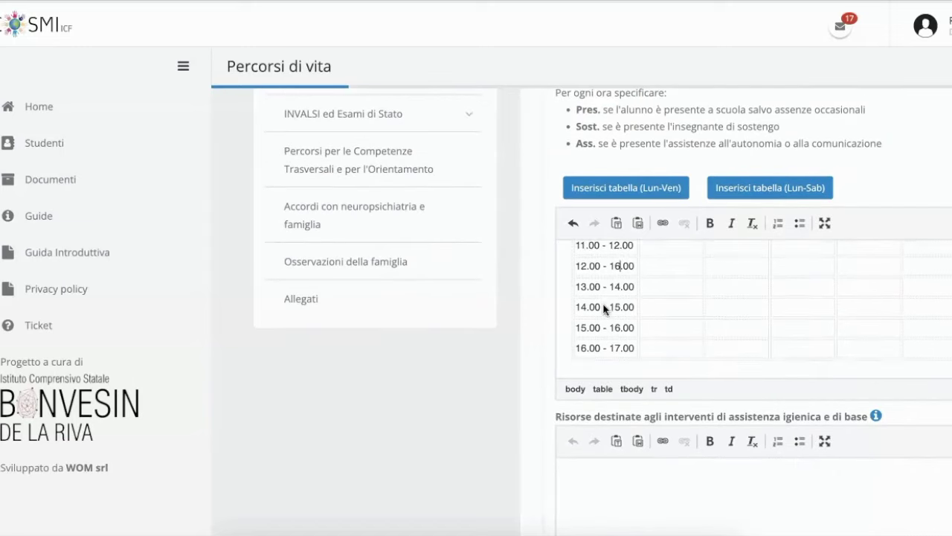
scroll(604, 309, "down", 2)
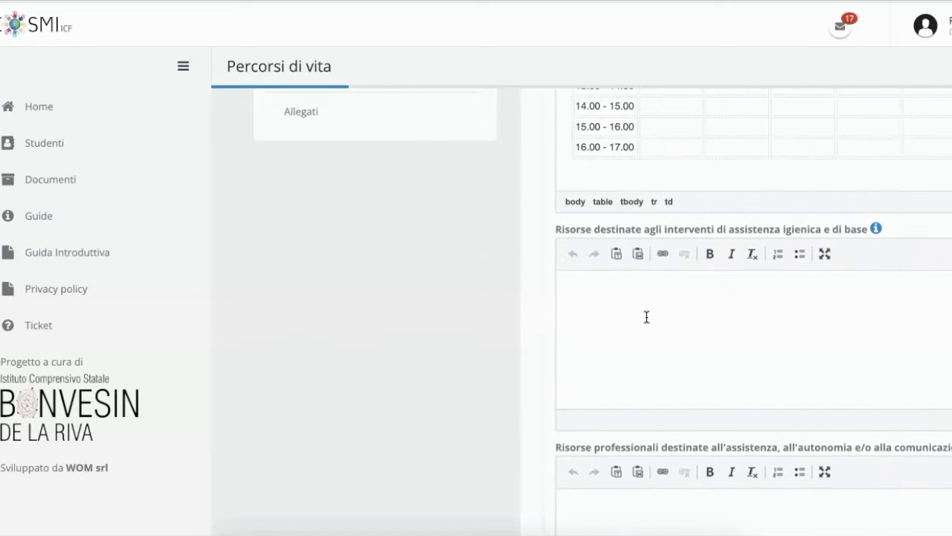
scroll(647, 317, "up", 1)
scroll(646, 317, "down", 1)
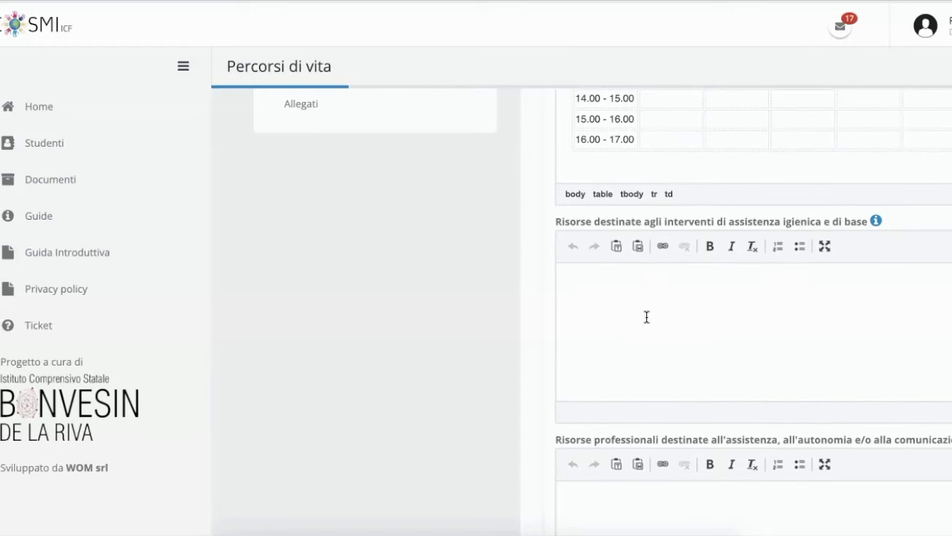
scroll(646, 317, "down", 2)
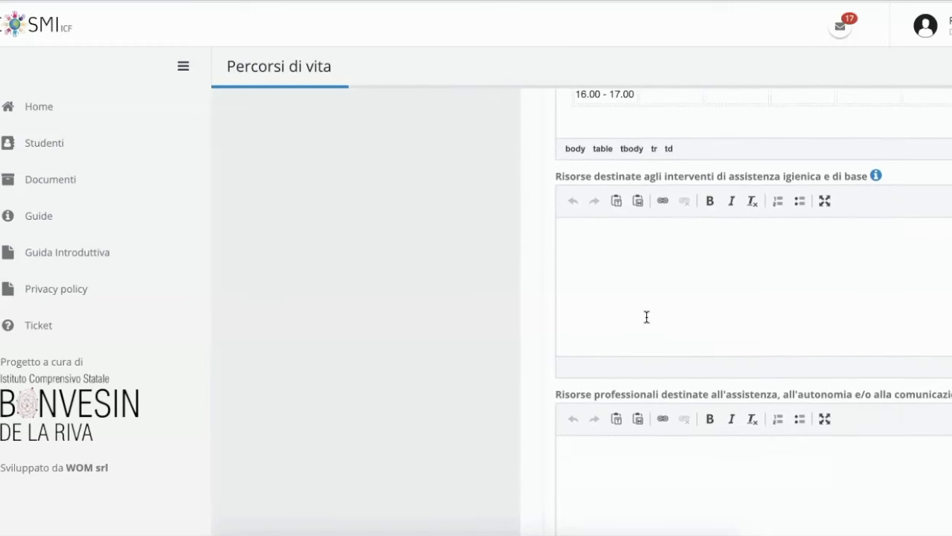
scroll(646, 316, "down", 3)
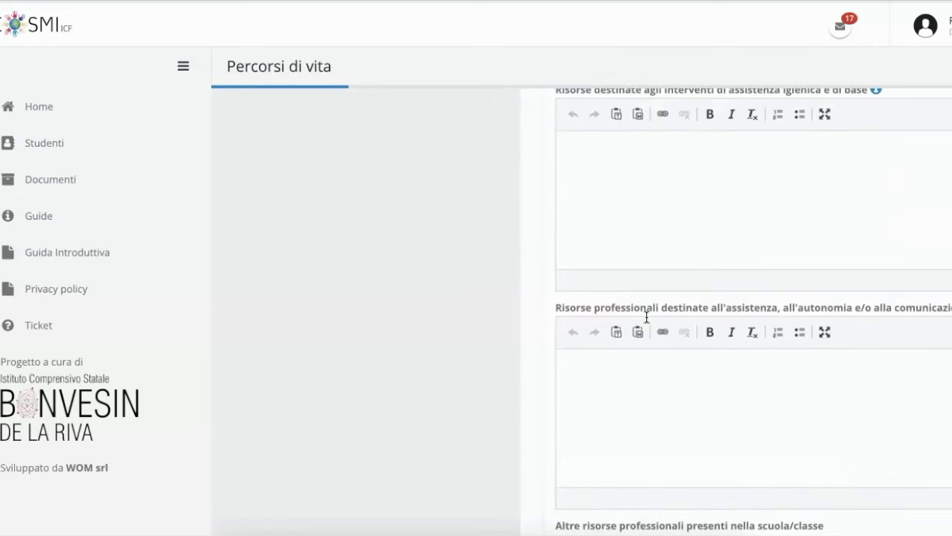
scroll(646, 317, "down", 1)
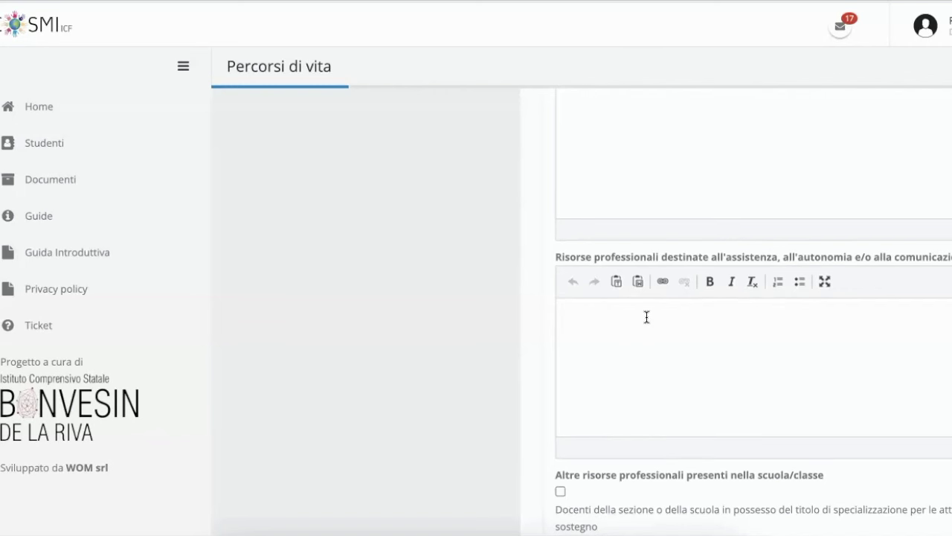
Examine the Altre risorse professionali presenti nella scuola/classe options and the field for specifying other resources.
scroll(646, 317, "down", 2)
scroll(647, 317, "down", 2)
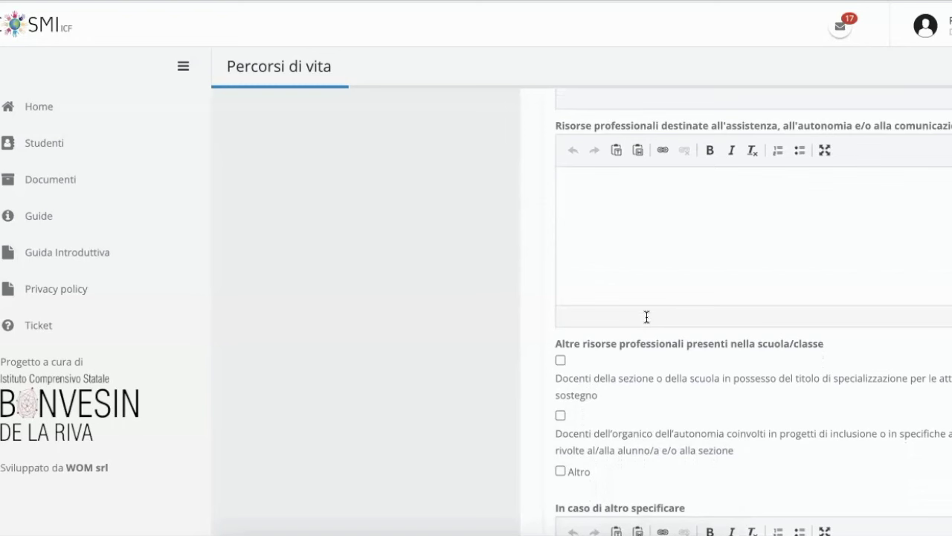
scroll(647, 317, "down", 1)
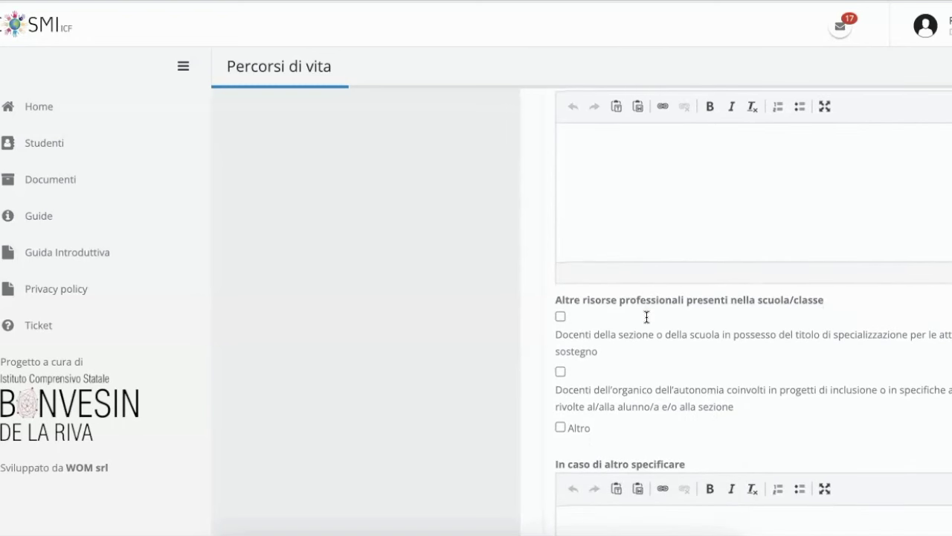
scroll(647, 317, "down", 1)
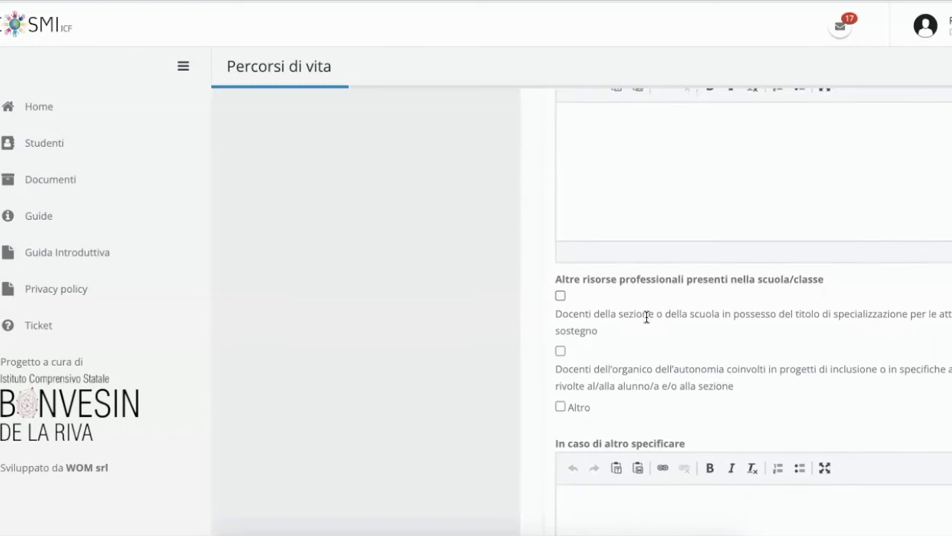
scroll(646, 317, "down", 1)
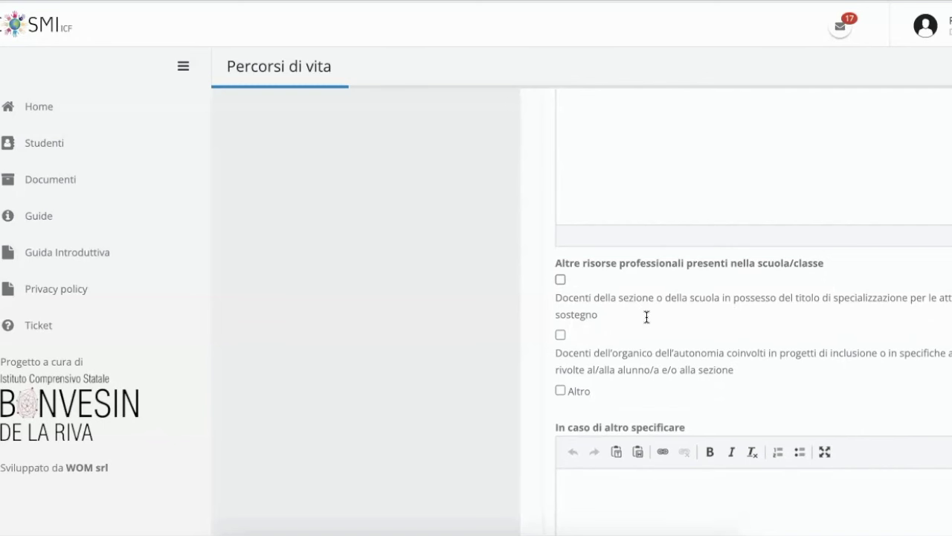
scroll(647, 317, "down", 3)
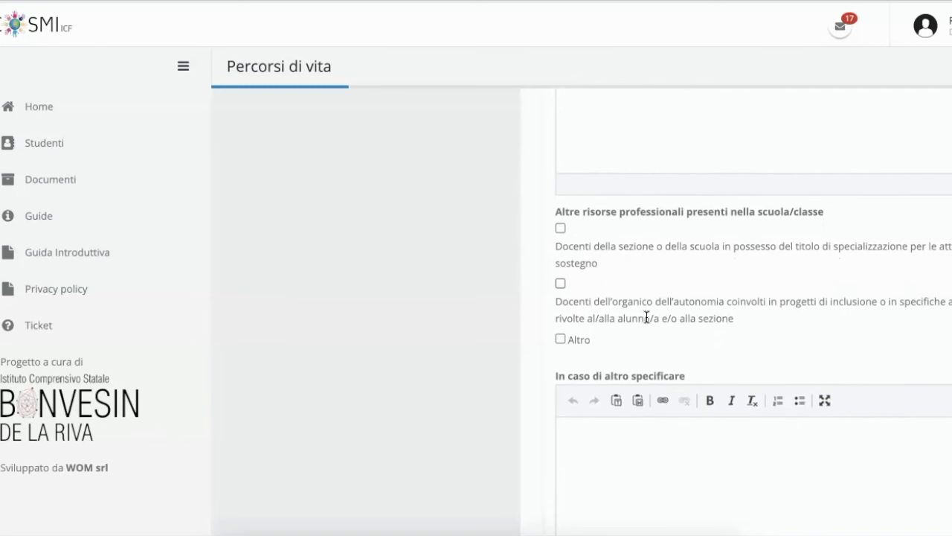
scroll(646, 317, "down", 2)
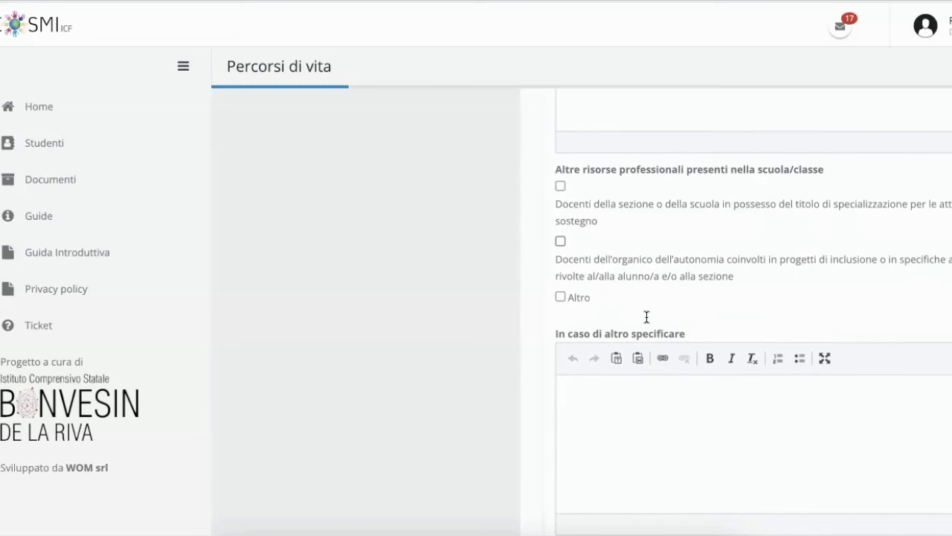
scroll(646, 317, "down", 4)
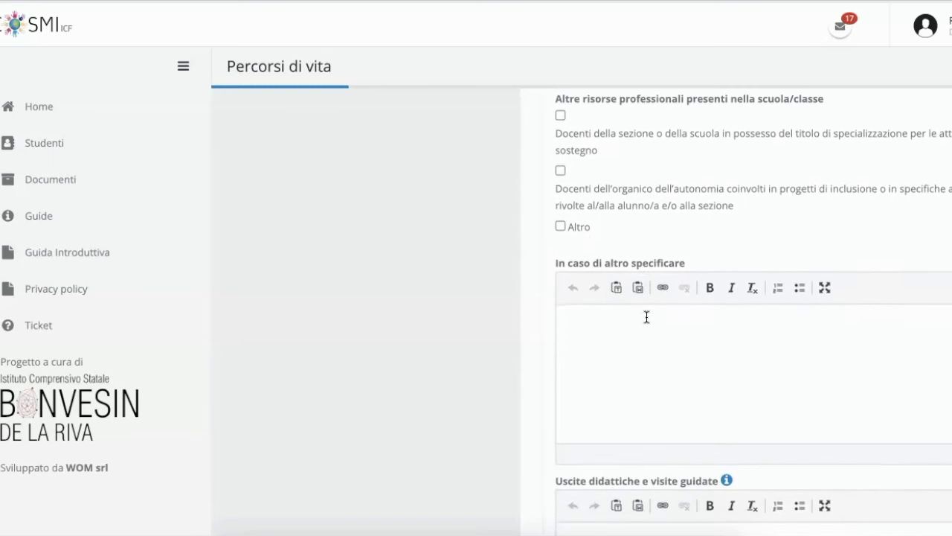
scroll(646, 317, "down", 1)
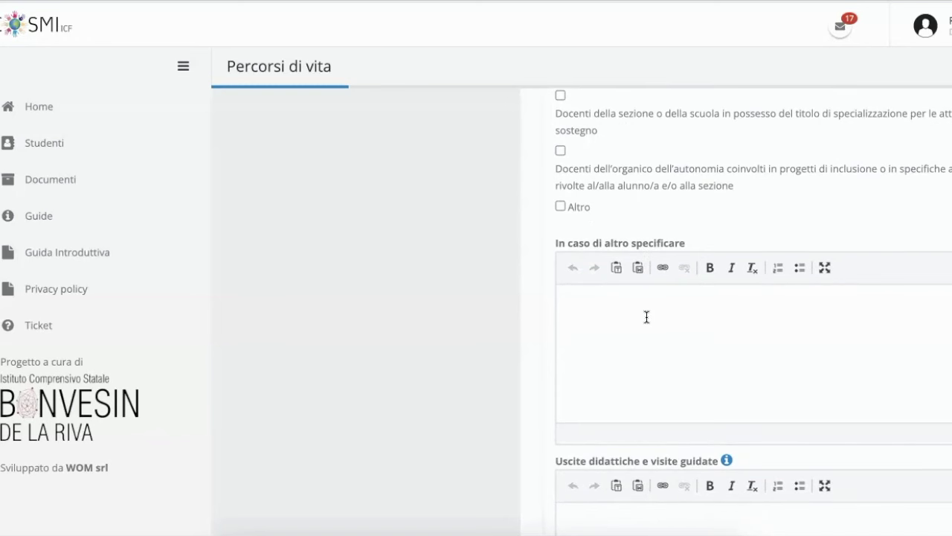
View the Uscite didattiche e visite guidate field and the Altri dati form of the same section.
scroll(646, 317, "down", 4)
scroll(646, 317, "down", 2)
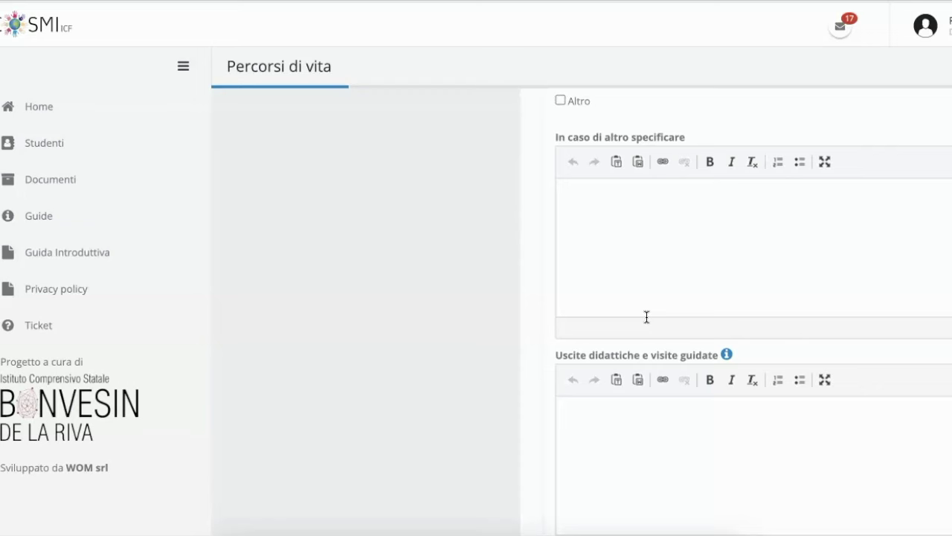
scroll(646, 317, "down", 3)
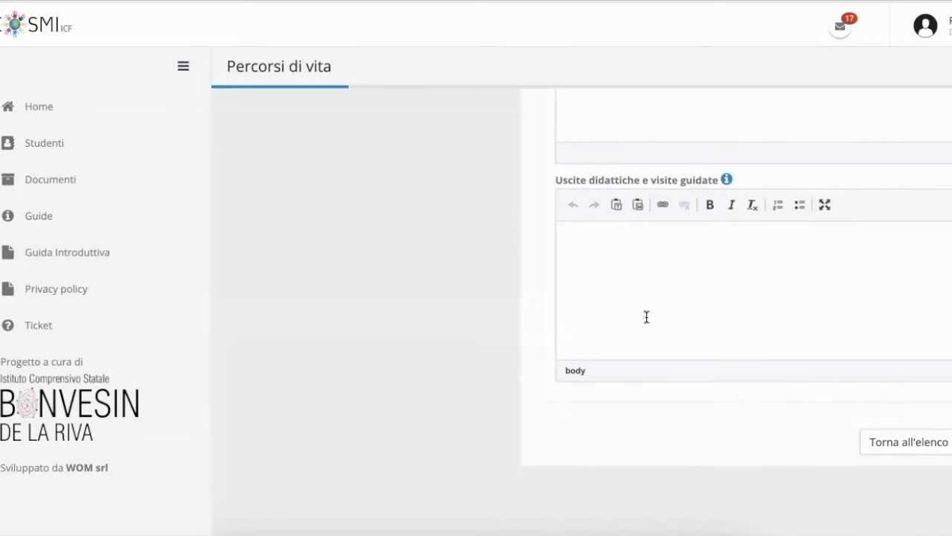
left_click(577, 211)
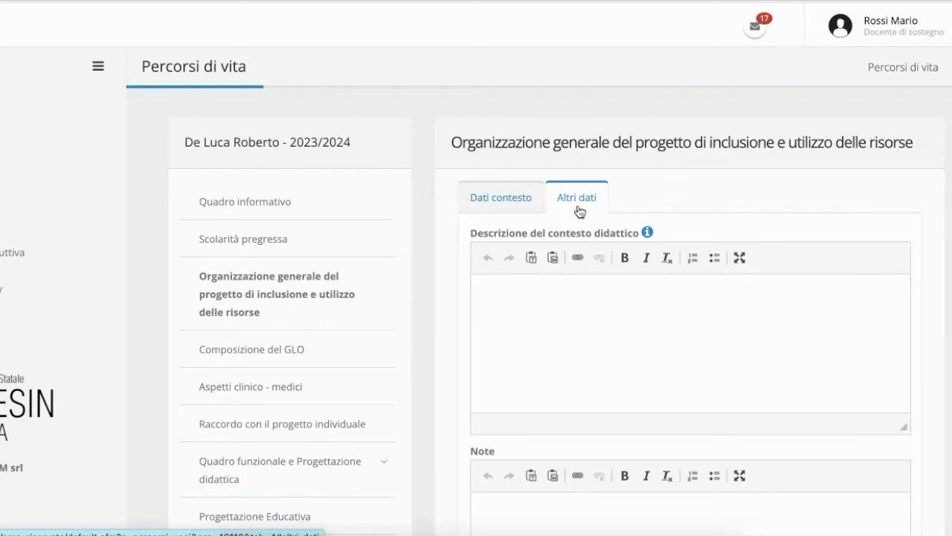
left_click(548, 322)
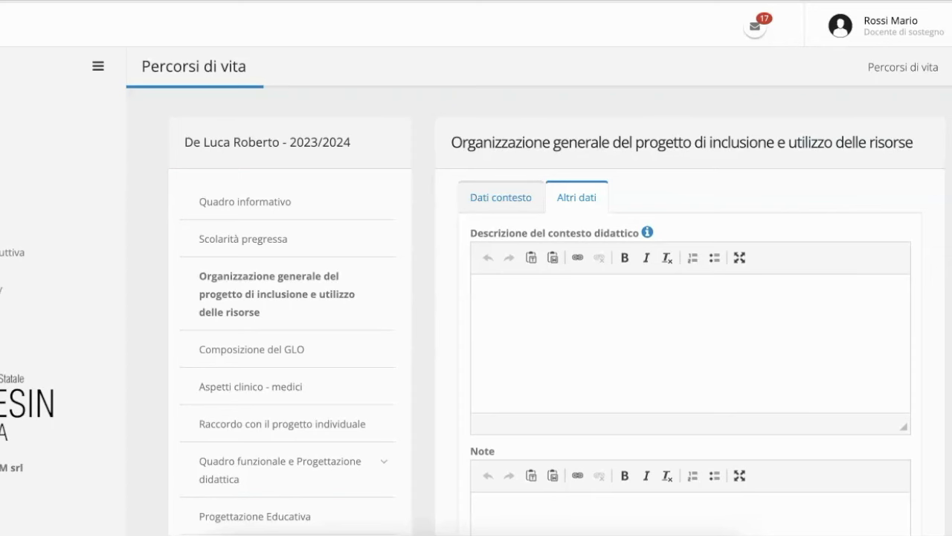
Open the Aspetti clinico - medici section and check the Scadenza verbale di accertamento options without choosing one.
scroll(557, 328, "down", 2)
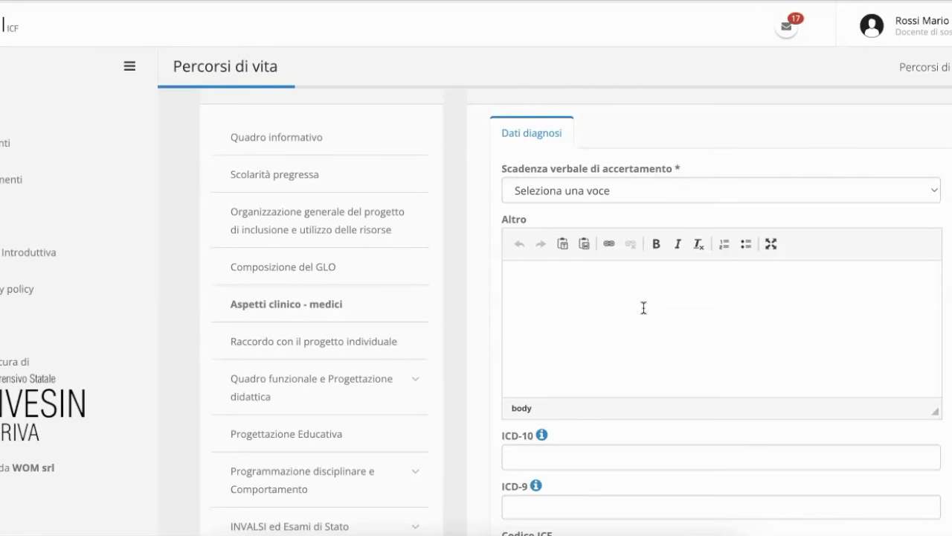
scroll(643, 307, "down", 3)
scroll(644, 307, "up", 3)
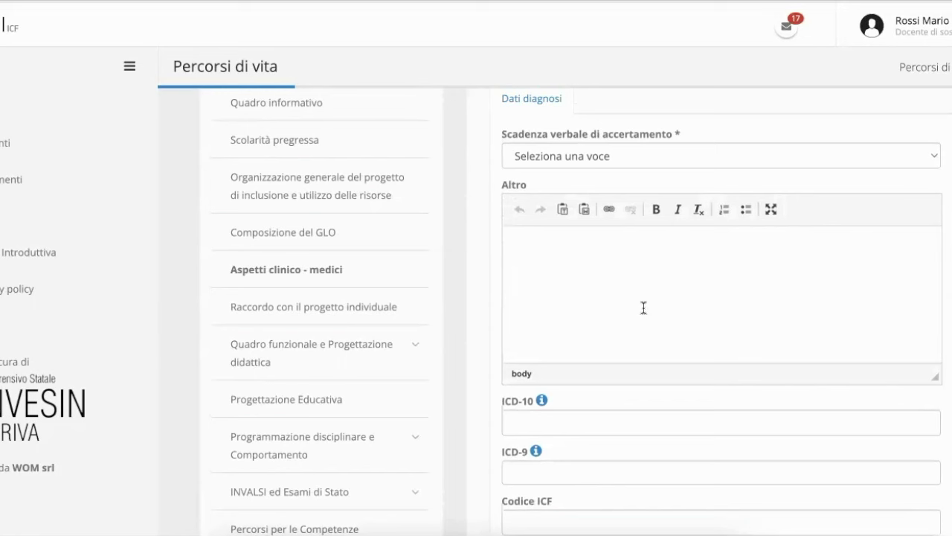
scroll(647, 282, "up", 1)
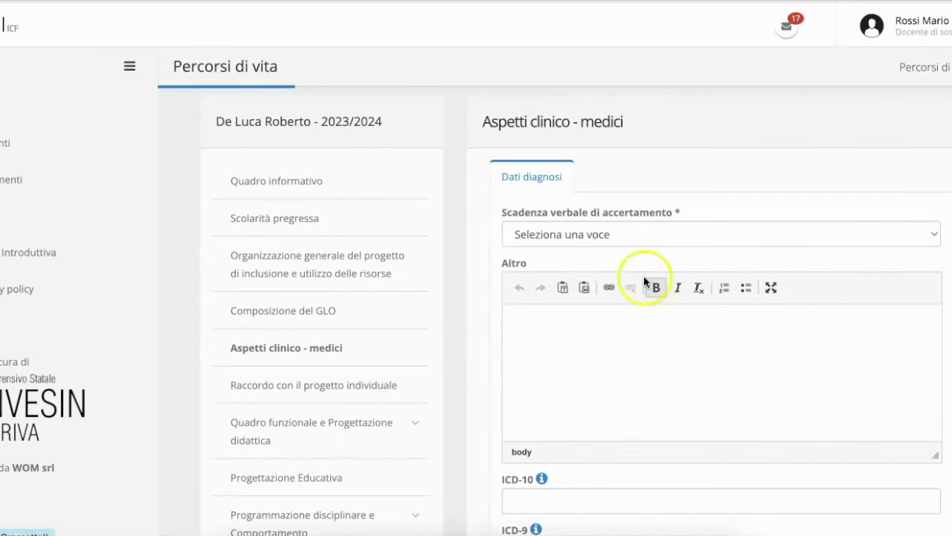
left_click(634, 237)
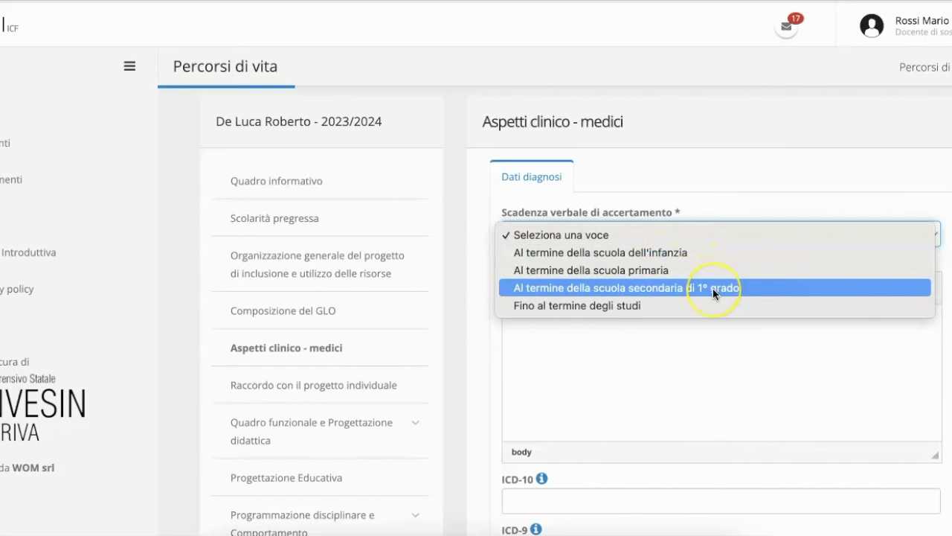
left_click(682, 339)
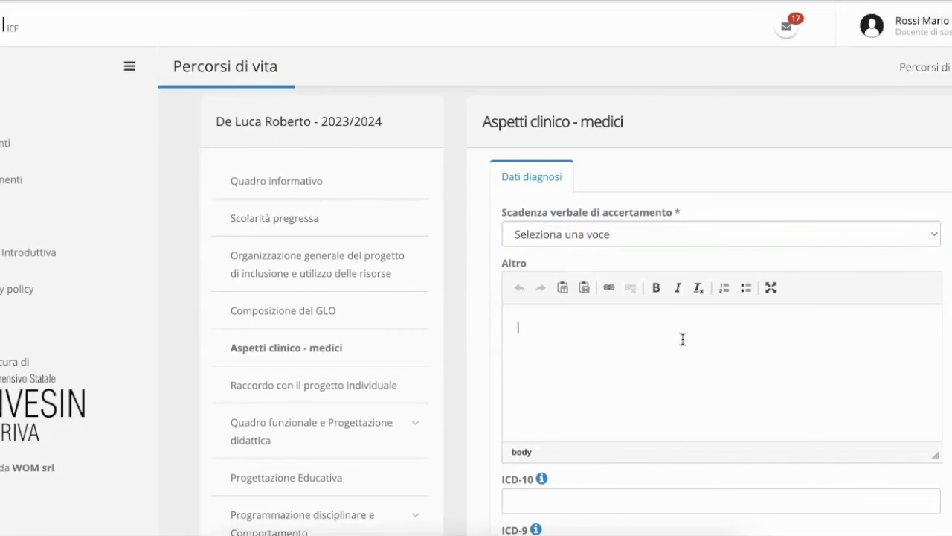
Look through the ICD-10, ICD-9, Codice ICF and Data diagnosi fields, including the diagnosis date calendar.
scroll(682, 339, "down", 1)
scroll(682, 339, "down", 1)
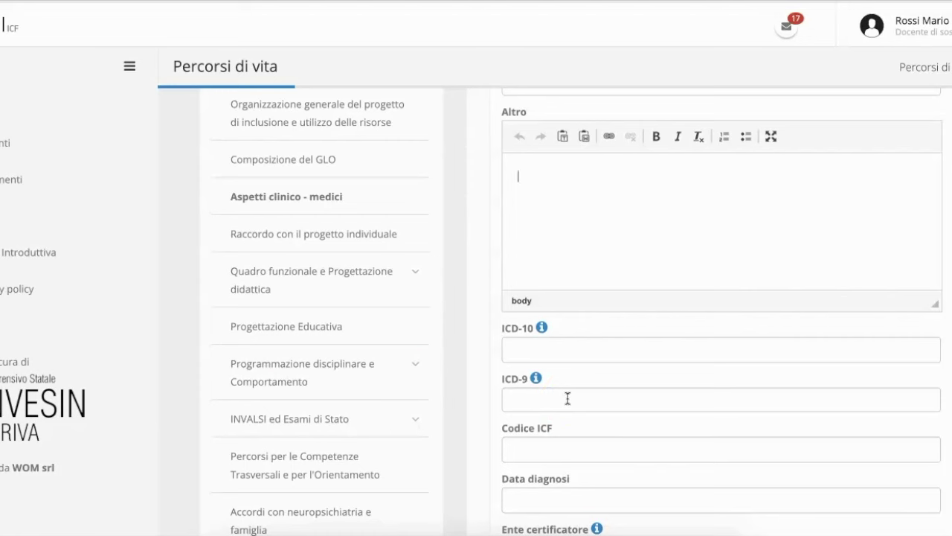
scroll(576, 284, "down", 2)
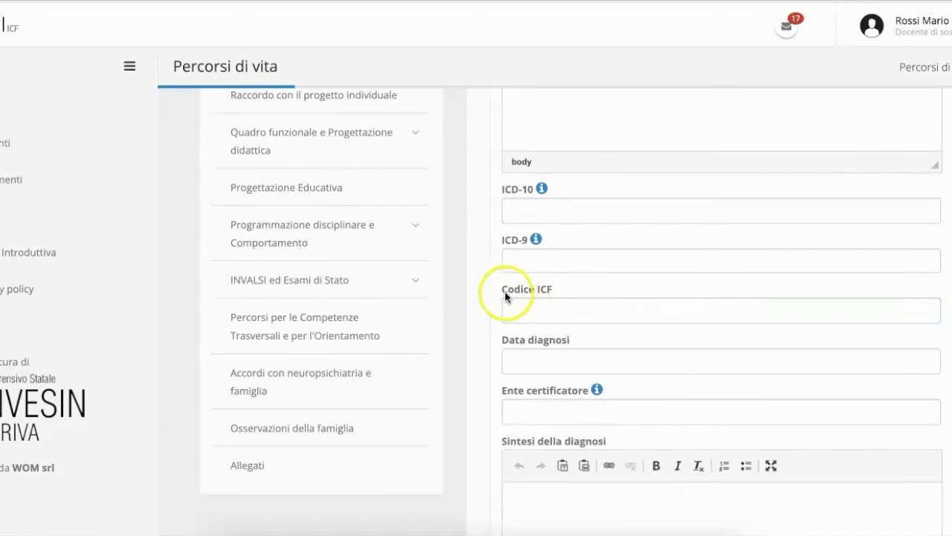
left_click(538, 314)
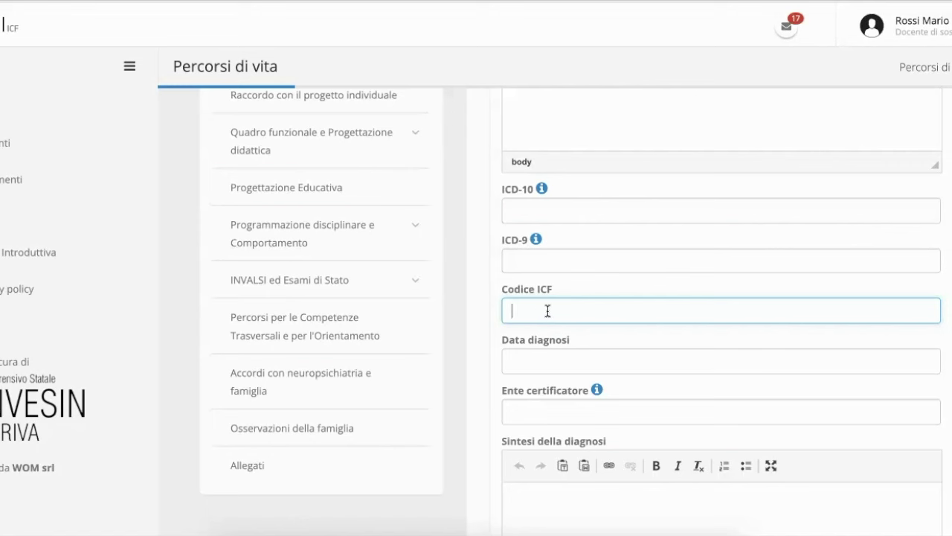
left_click(565, 365)
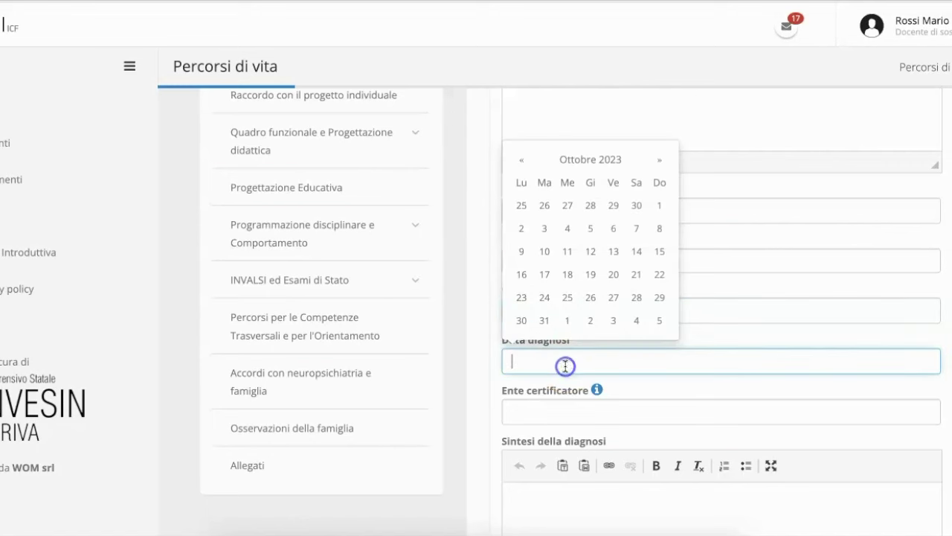
left_click(761, 325)
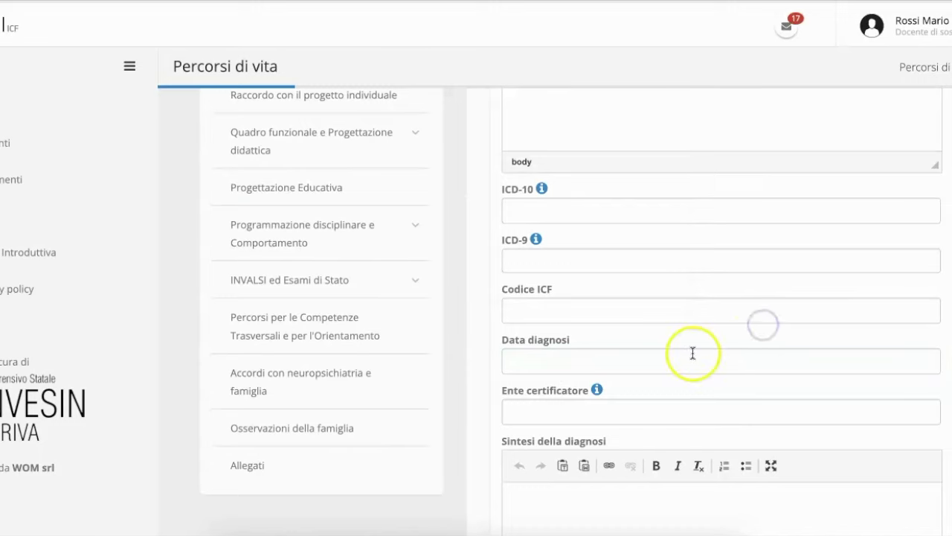
View the Ente certificatore, Sintesi della diagnosi, Terapisti, Interventi medico - riabilitativi and Terapia farmacologica fields.
scroll(693, 352, "down", 1)
scroll(693, 353, "down", 2)
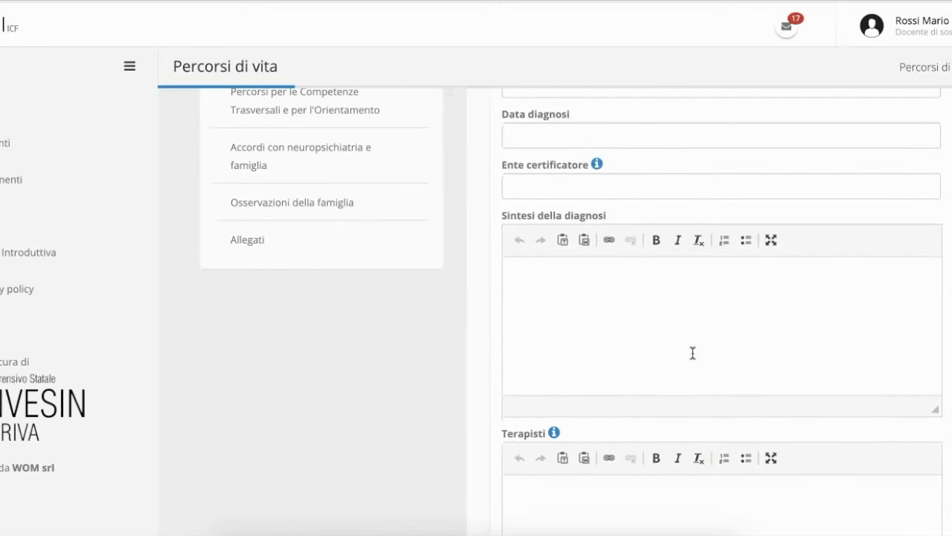
scroll(692, 353, "down", 2)
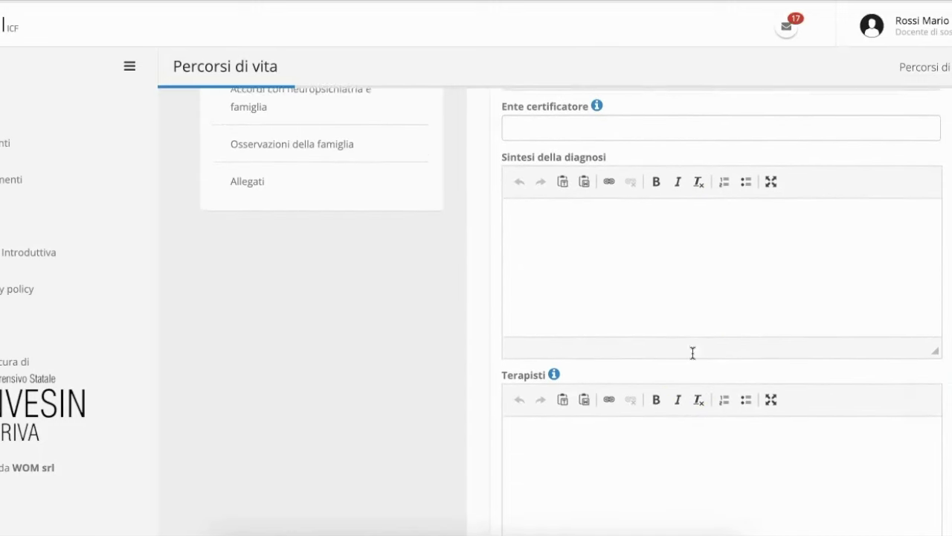
scroll(692, 353, "down", 1)
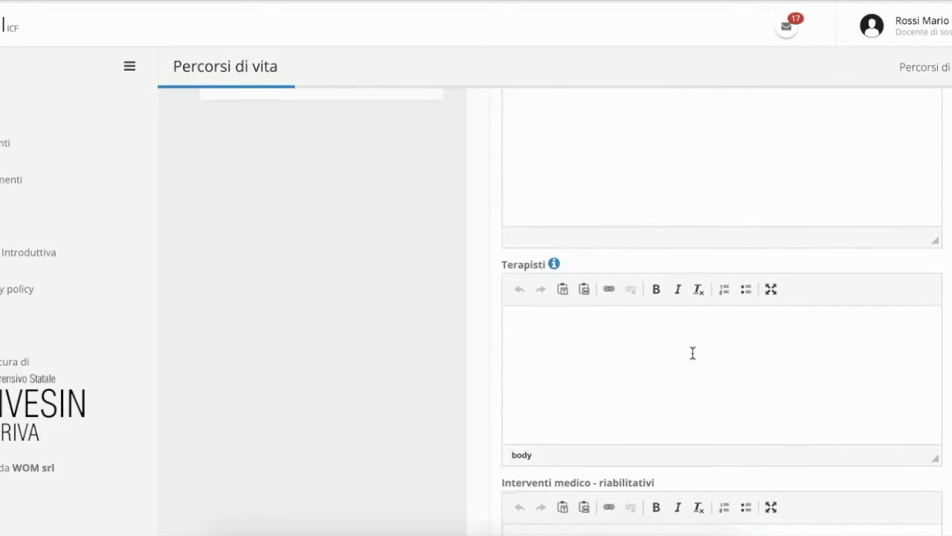
scroll(693, 352, "down", 3)
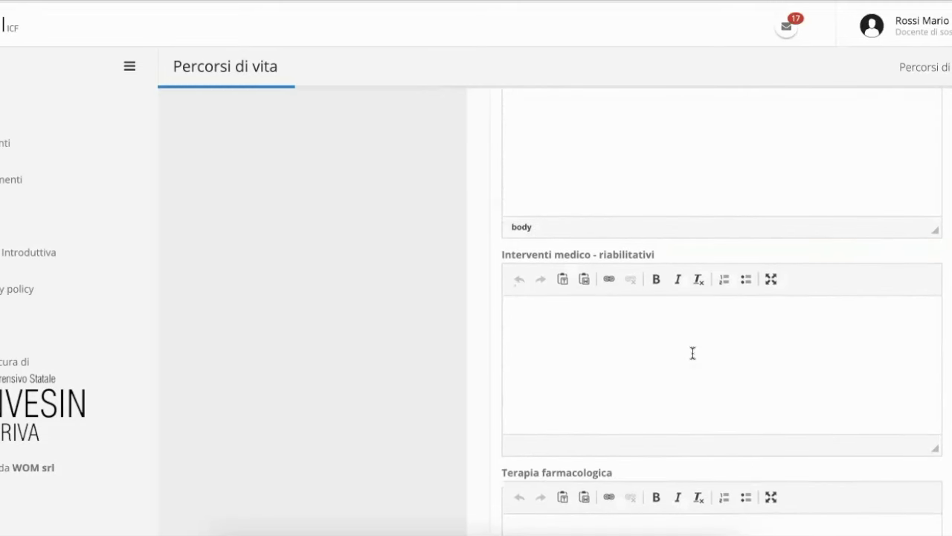
scroll(693, 353, "down", 3)
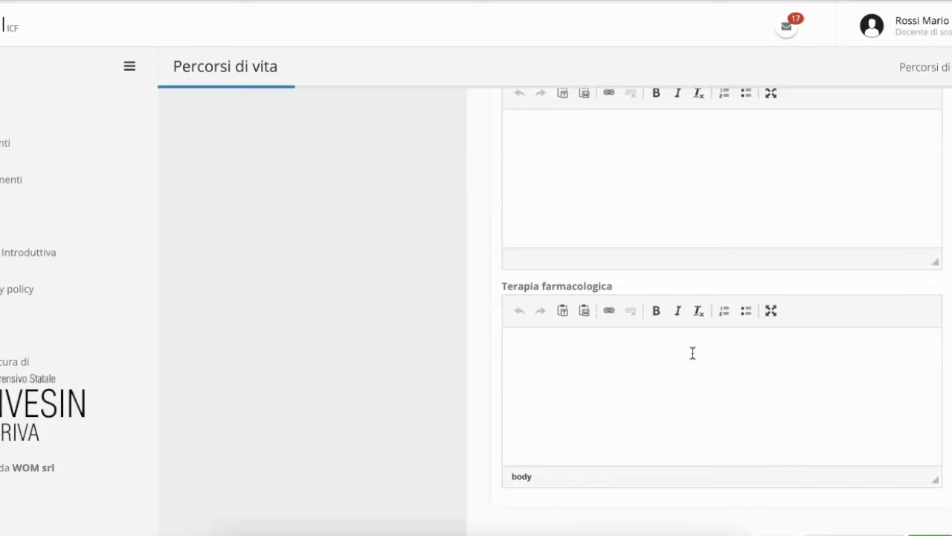
scroll(693, 352, "down", 2)
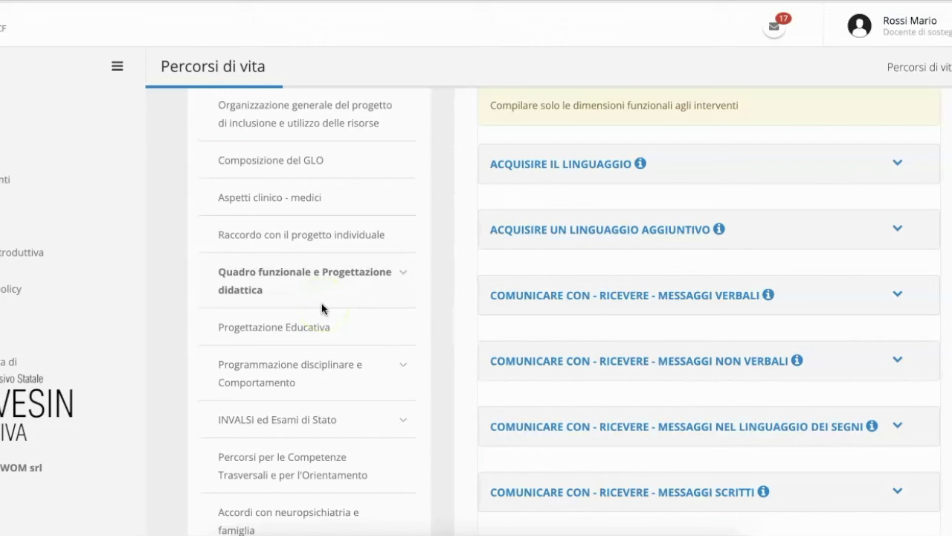
Expand Quadro funzionale e Progettazione didattica and open Dimensione Cognitiva, Neuropsicologica e dell'Apprendimento.
left_click(403, 276)
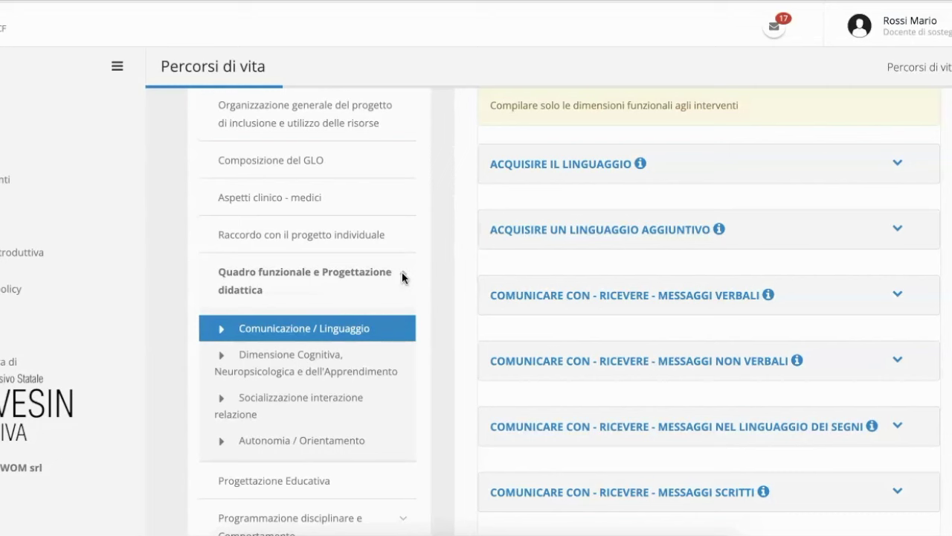
left_click(350, 332)
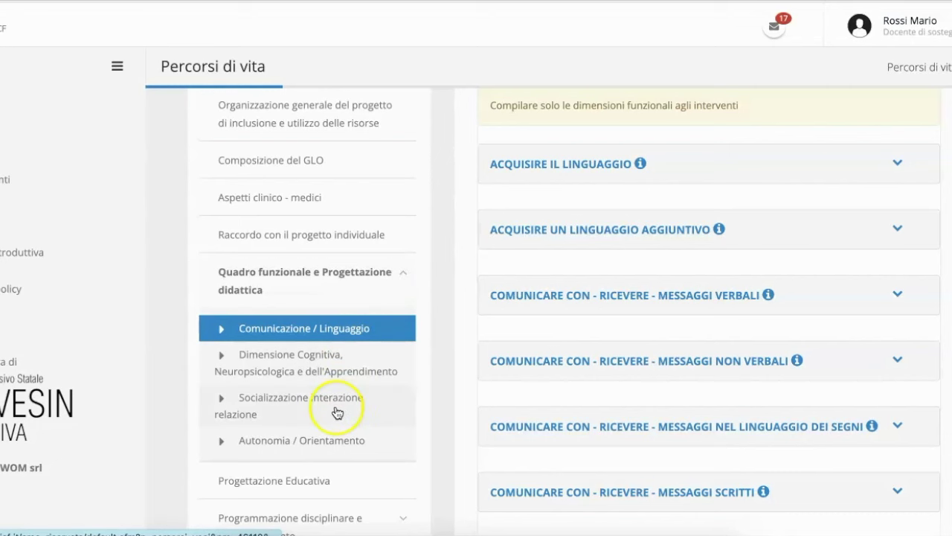
left_click(355, 332)
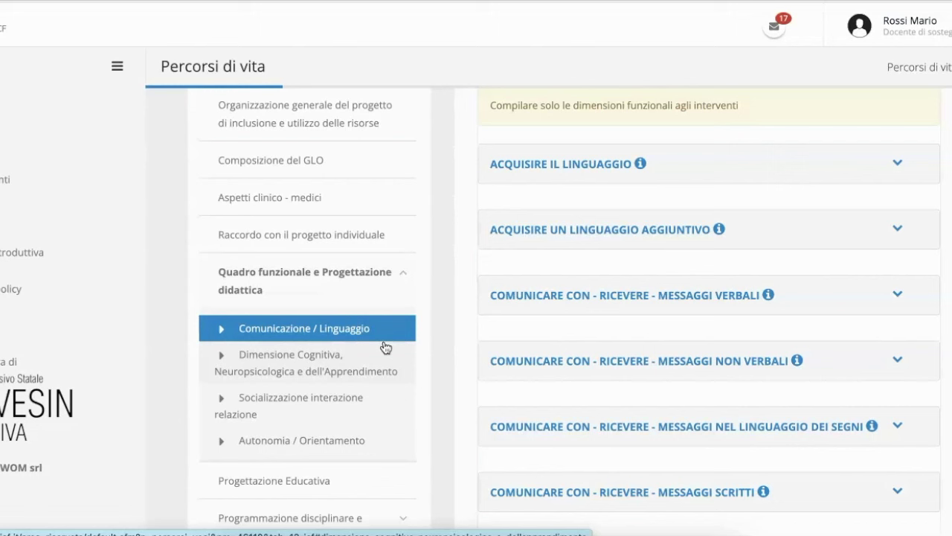
left_click(386, 348)
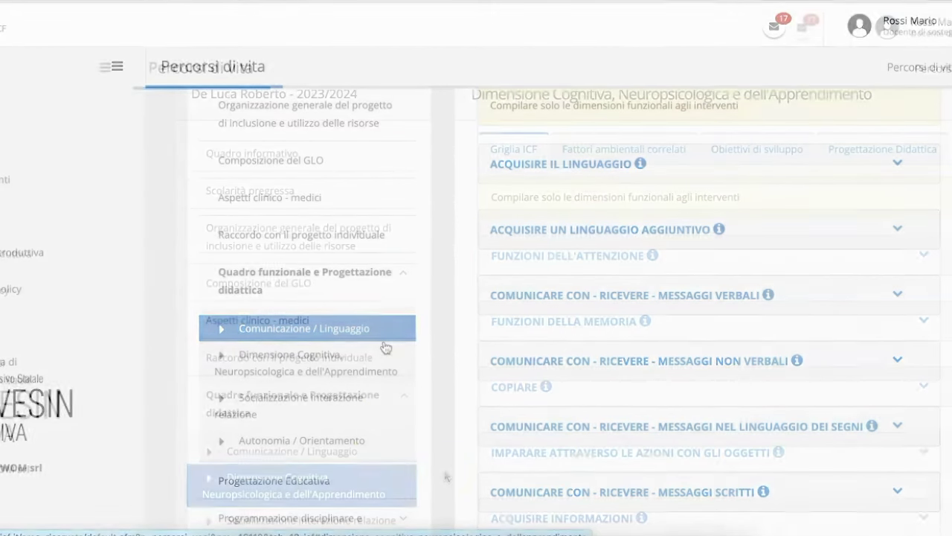
left_click(421, 473)
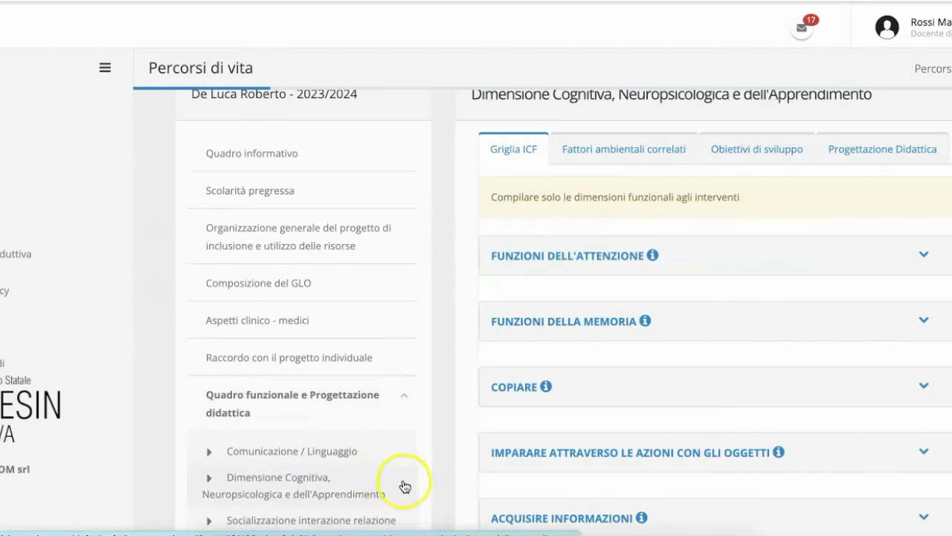
left_click(415, 485)
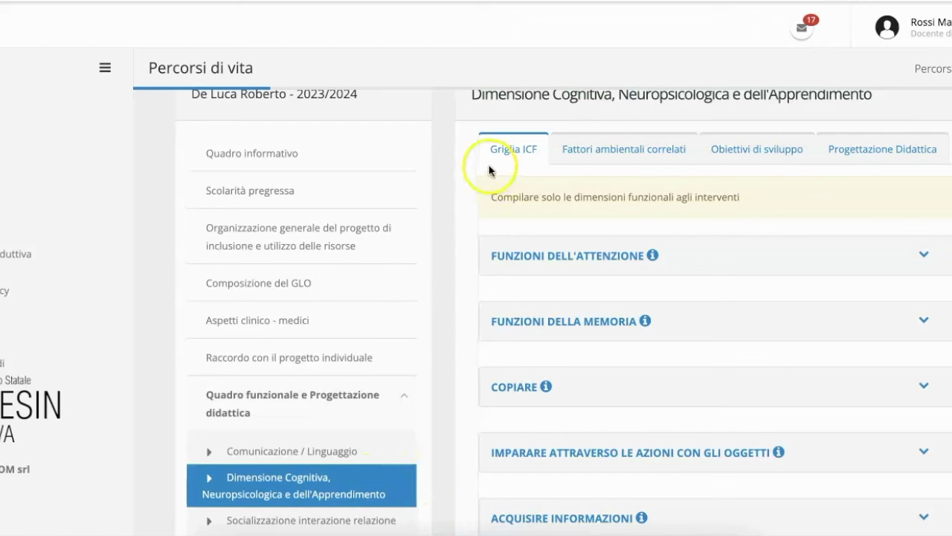
left_click(400, 480)
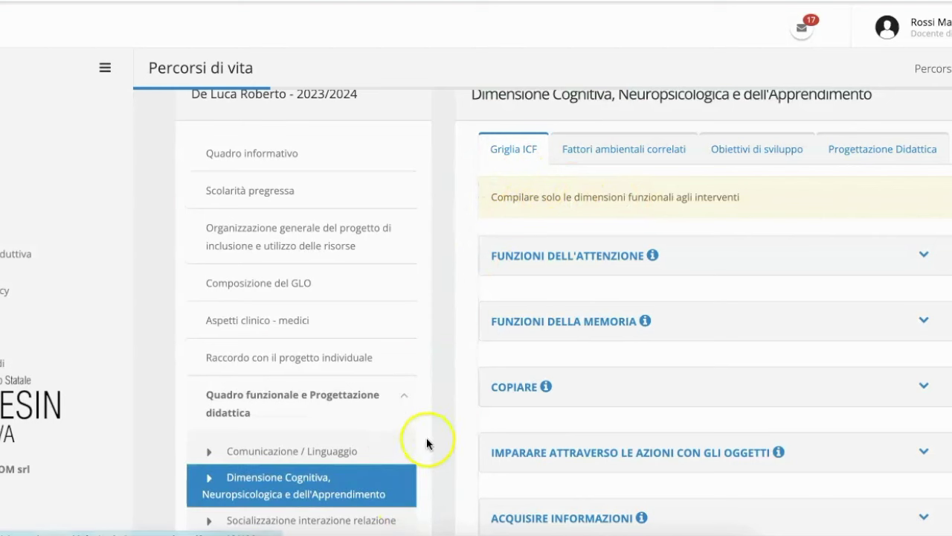
Look through the function categories in the Griglia ICF of the cognitive and learning dimension.
left_click(485, 169)
left_click(517, 155)
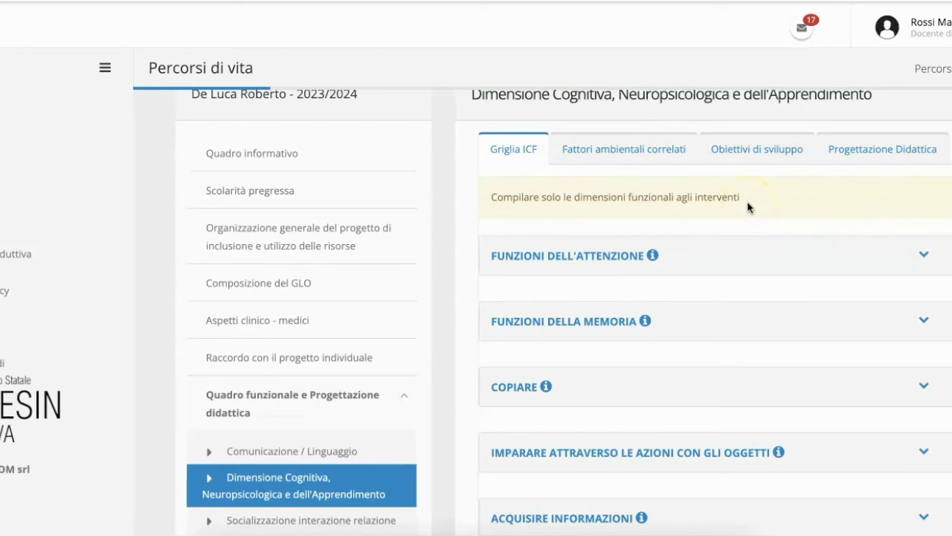
scroll(747, 201, "down", 3)
scroll(747, 201, "down", 3)
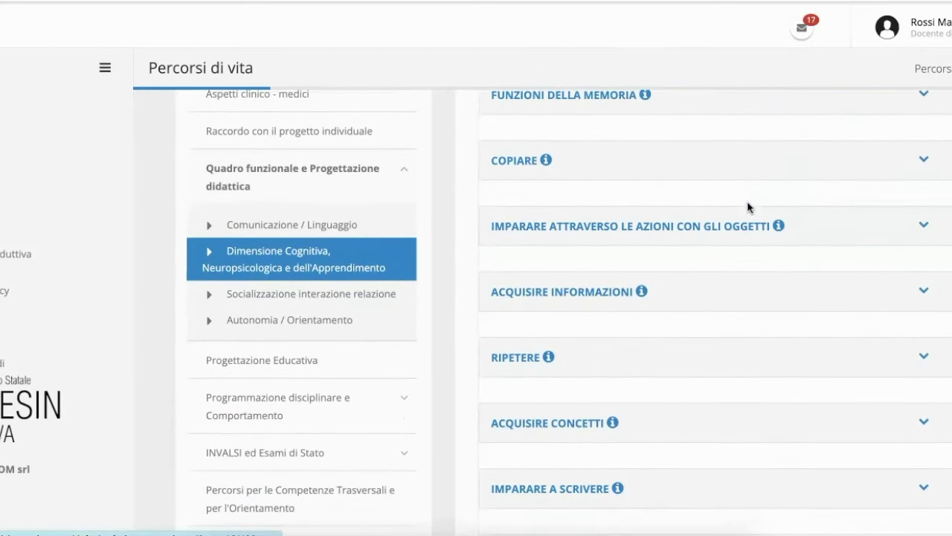
scroll(747, 201, "down", 5)
scroll(747, 201, "up", 5)
scroll(747, 200, "up", 5)
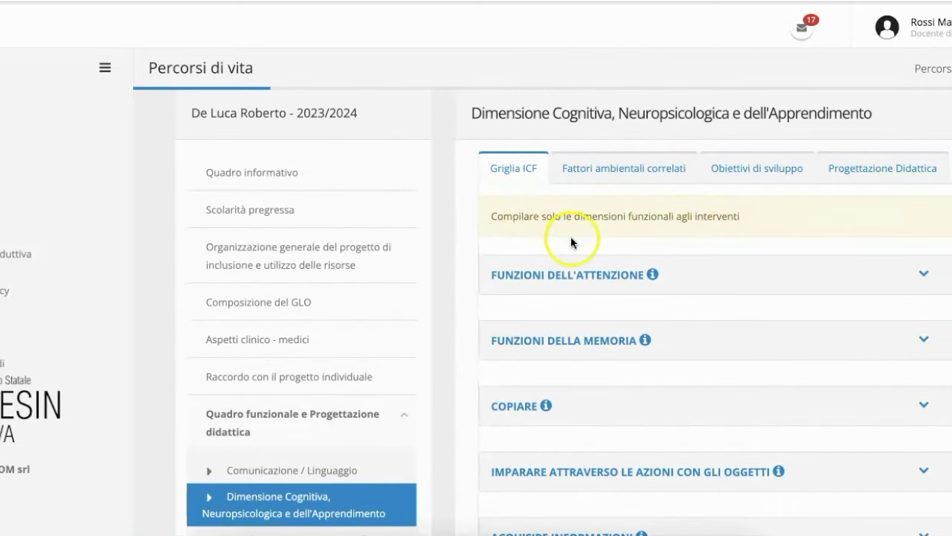
Expand Funzioni dell'attenzione and select the item b1400 - Mantenimento dell'attenzione.
left_click(628, 276)
left_click(923, 276)
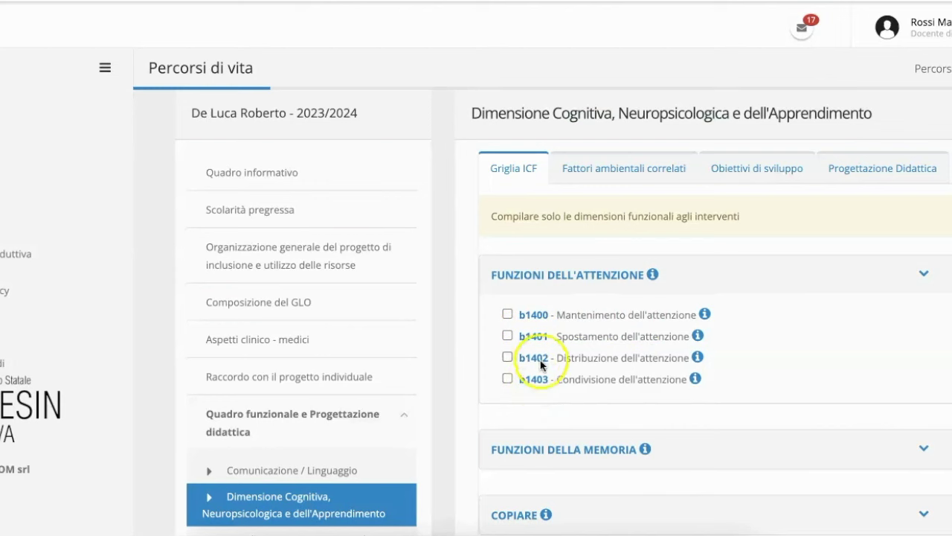
left_click(507, 313)
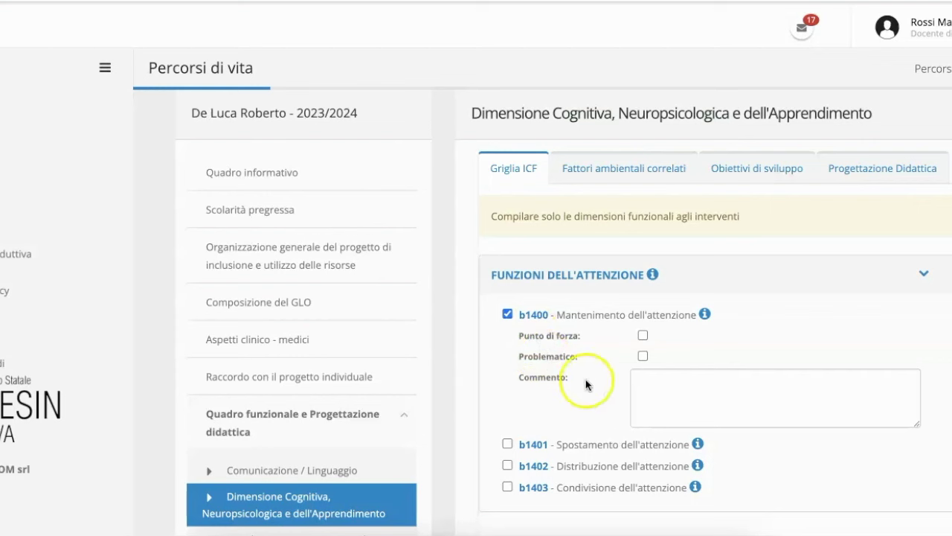
Mark b1400 as Punto di forza only, leaving Problematico unselected, and enlarge its Commento box vertically.
left_click(642, 335)
left_click(643, 335)
left_click(643, 356)
left_click(643, 336)
left_click(642, 357)
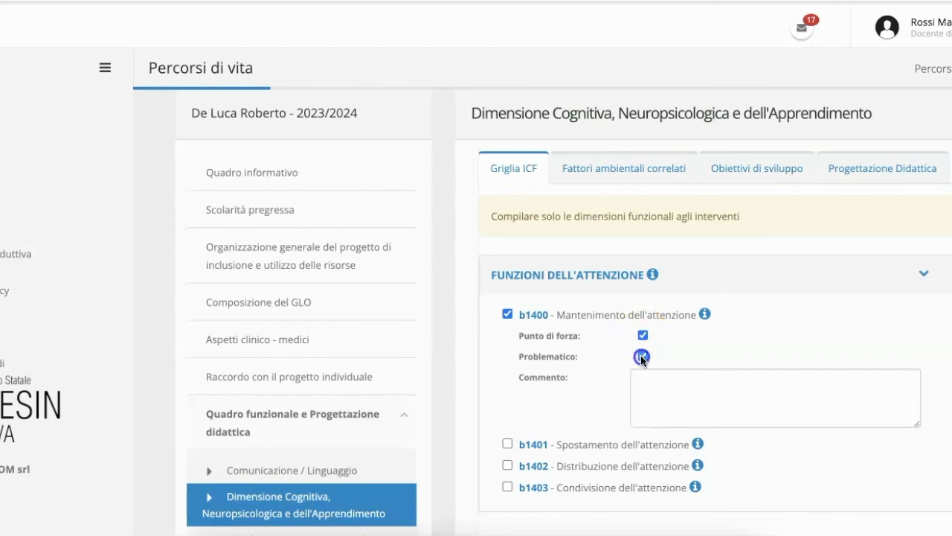
left_click(648, 388)
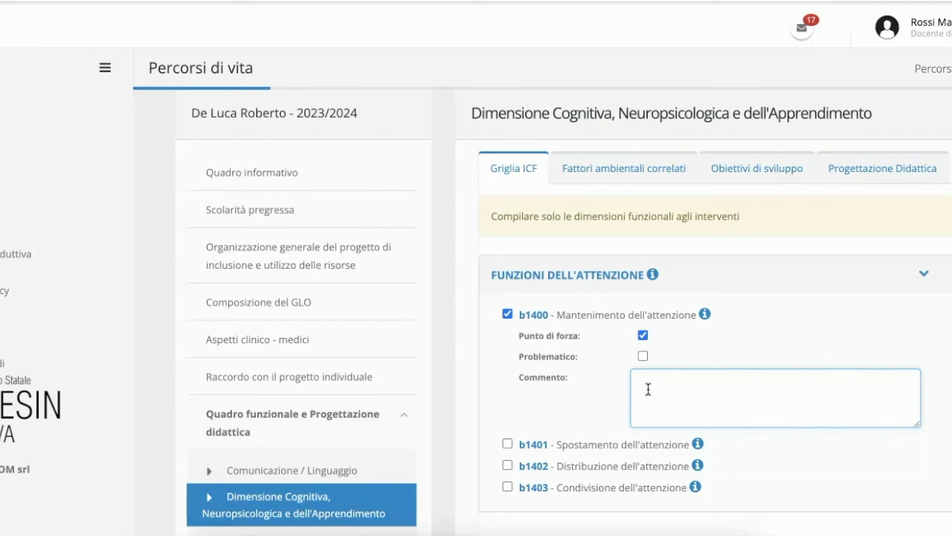
left_click_drag(920, 423, 920, 487)
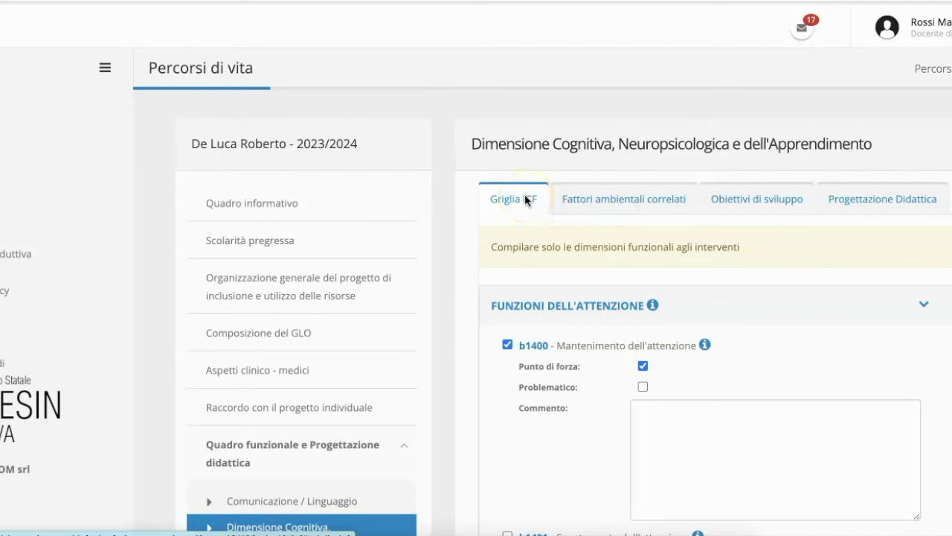
Open Fattori ambientali correlati for the cognitive dimension and view its categories down to Prodotti e tecnologia per la comunicazione.
left_click(593, 203)
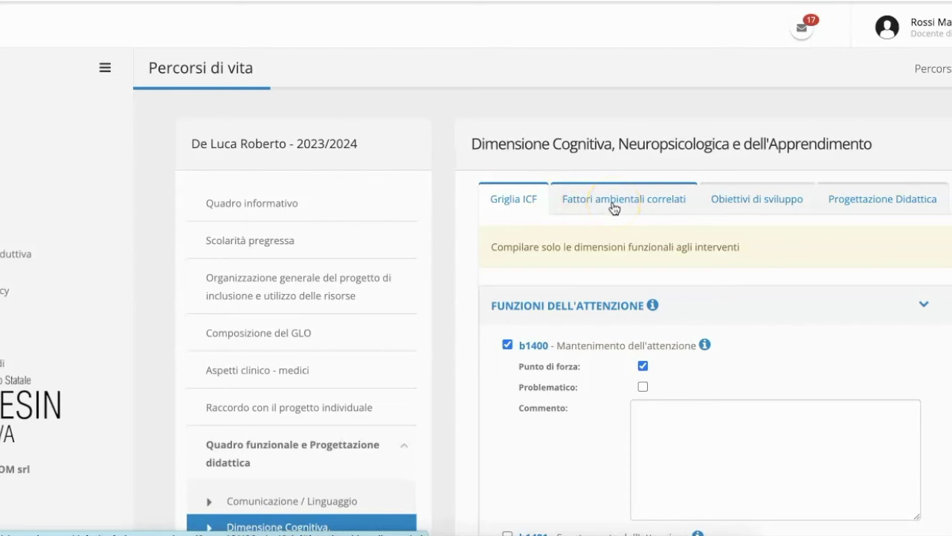
left_click(614, 208)
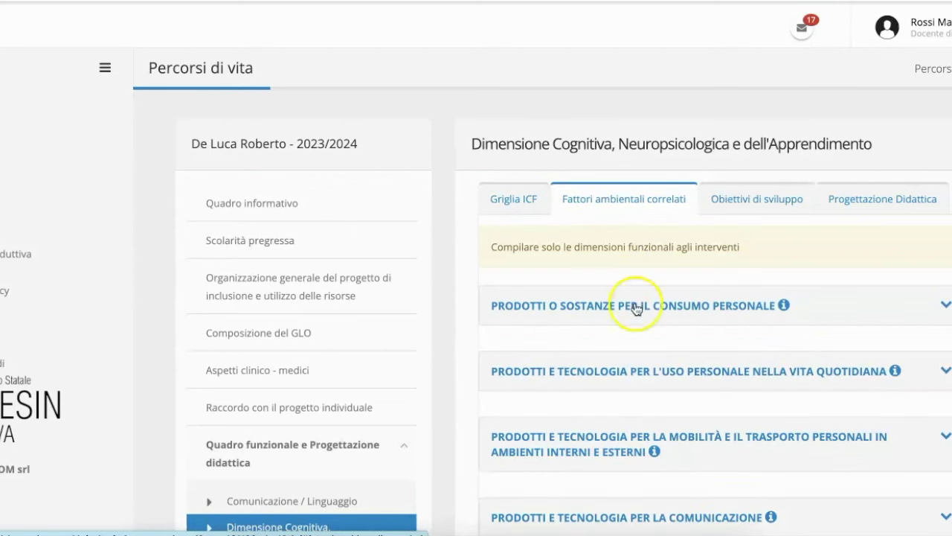
scroll(663, 362, "down", 1)
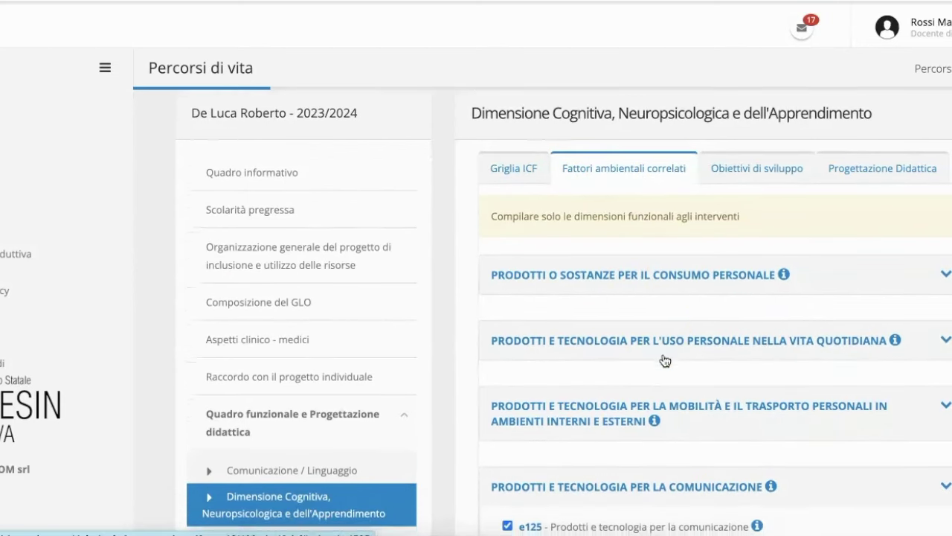
scroll(664, 361, "down", 1)
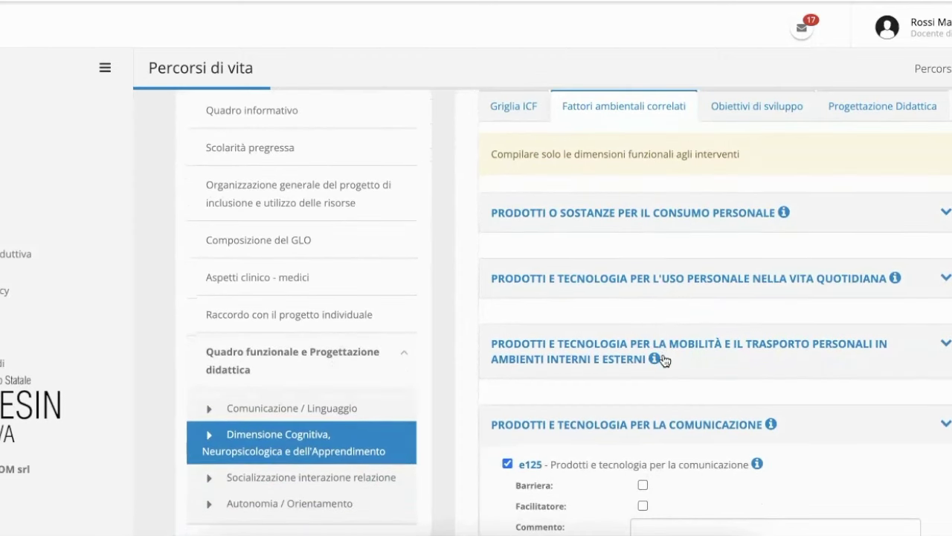
Mark e125 - Prodotti e tecnologia per la comunicazione as Facilitatore only and place the cursor in its Commento box.
scroll(665, 361, "down", 2)
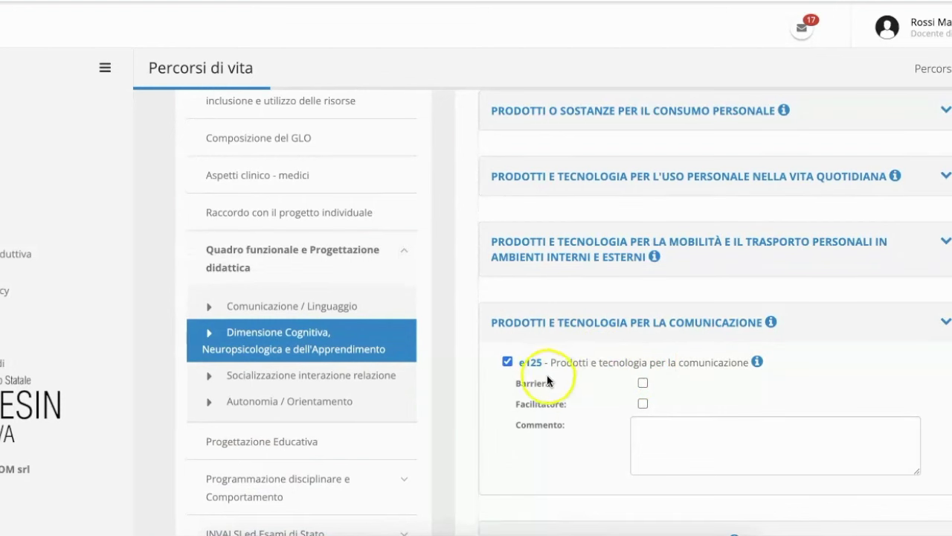
left_click(643, 383)
left_click(642, 405)
left_click(644, 431)
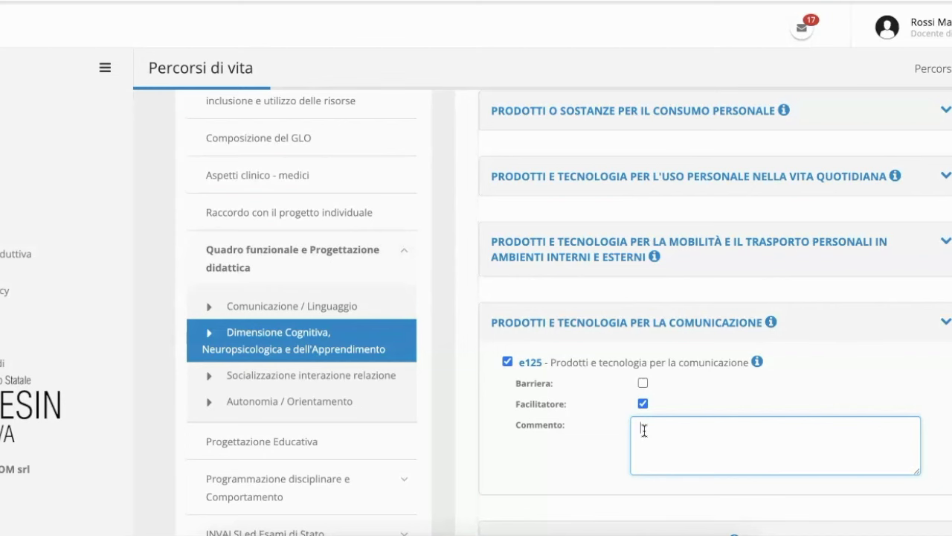
Set e125 as both Barriera and Facilitatore and return the cursor to its Commento box.
scroll(645, 430, "down", 1)
left_click(644, 414)
left_click(643, 381)
left_click(642, 360)
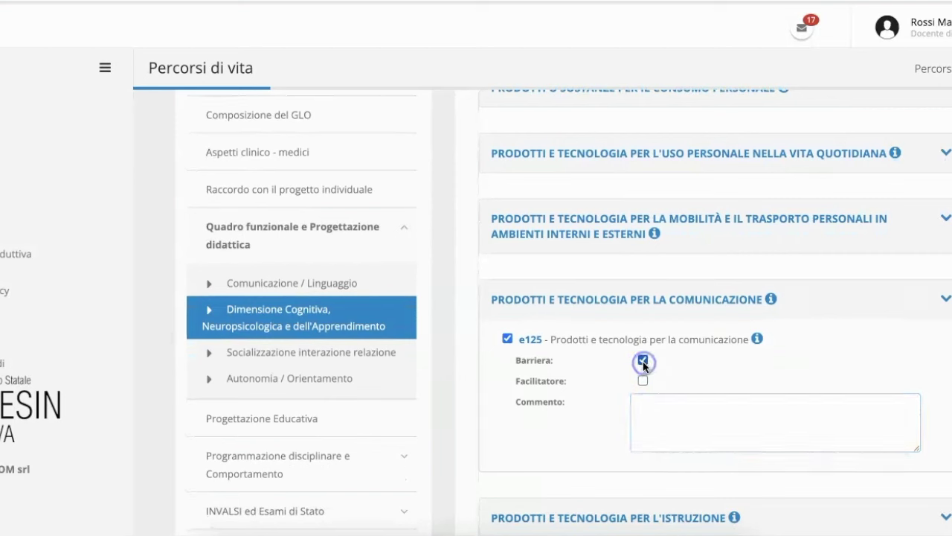
left_click(642, 380)
left_click(644, 412)
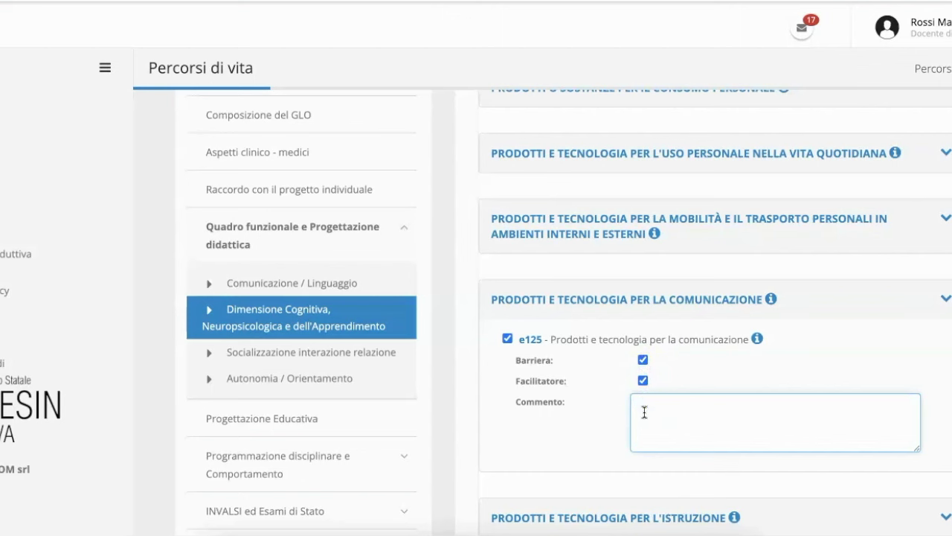
Go back to the start of Fattori ambientali correlati and open Obiettivi di sviluppo for the cognitive dimension.
scroll(644, 412, "up", 2)
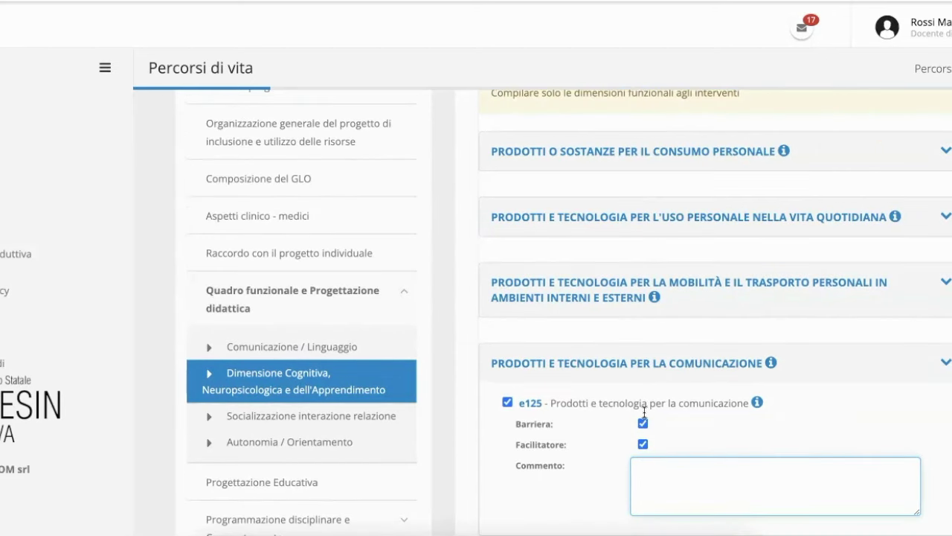
scroll(644, 412, "up", 1)
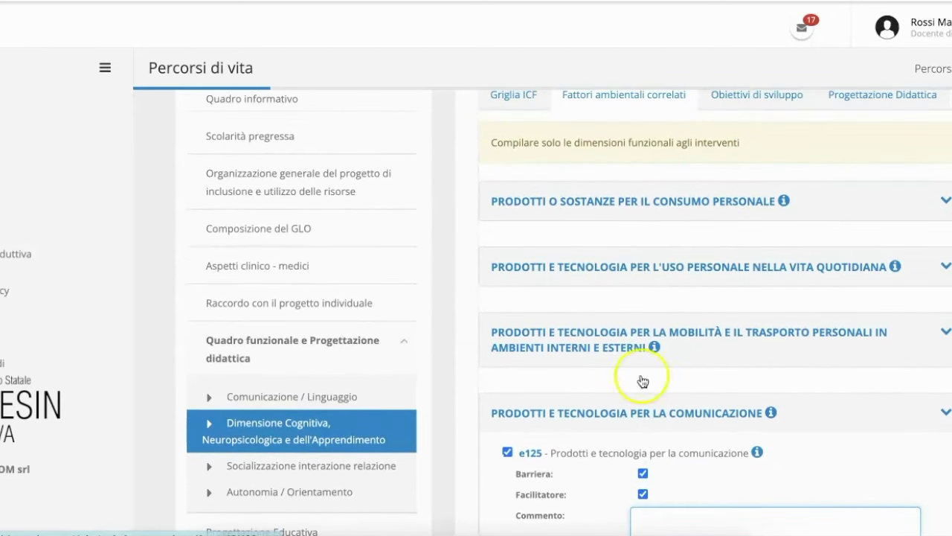
scroll(646, 395, "down", 1)
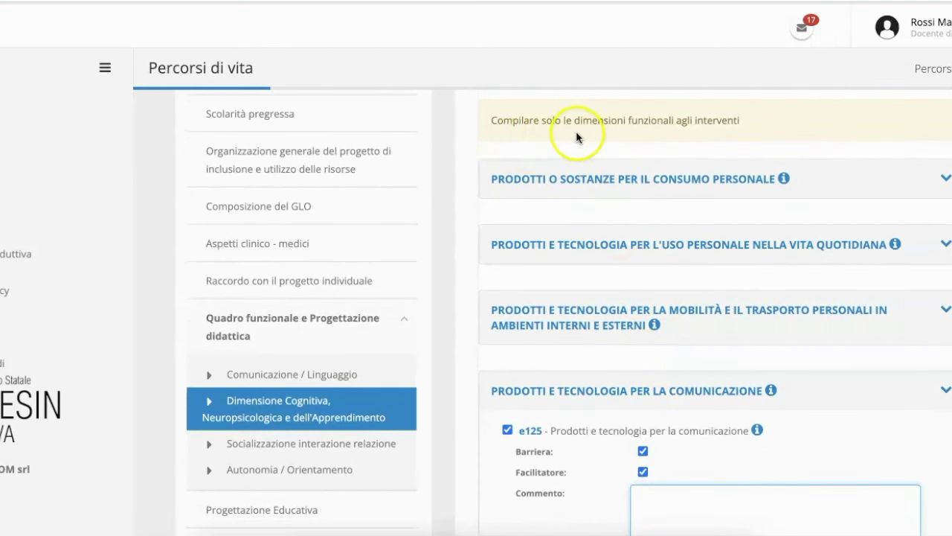
scroll(658, 201, "up", 2)
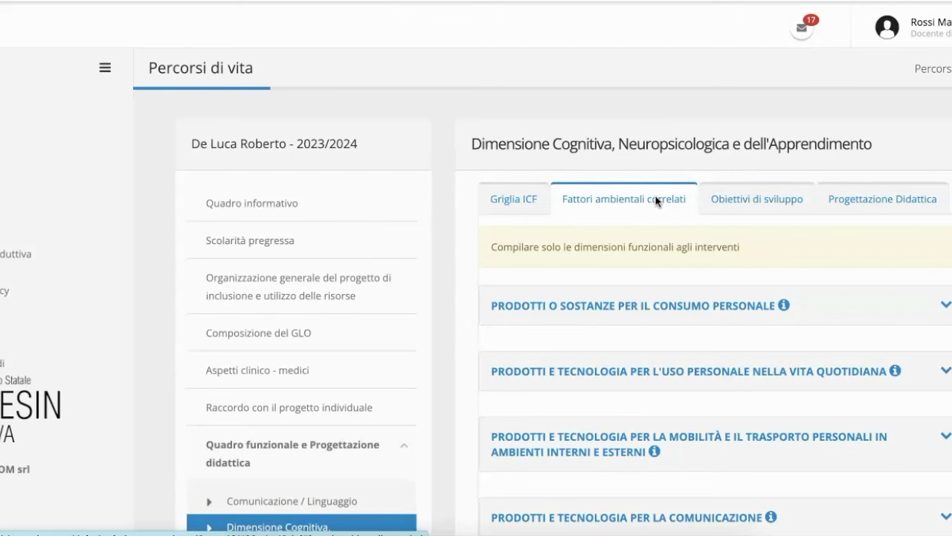
left_click(754, 204)
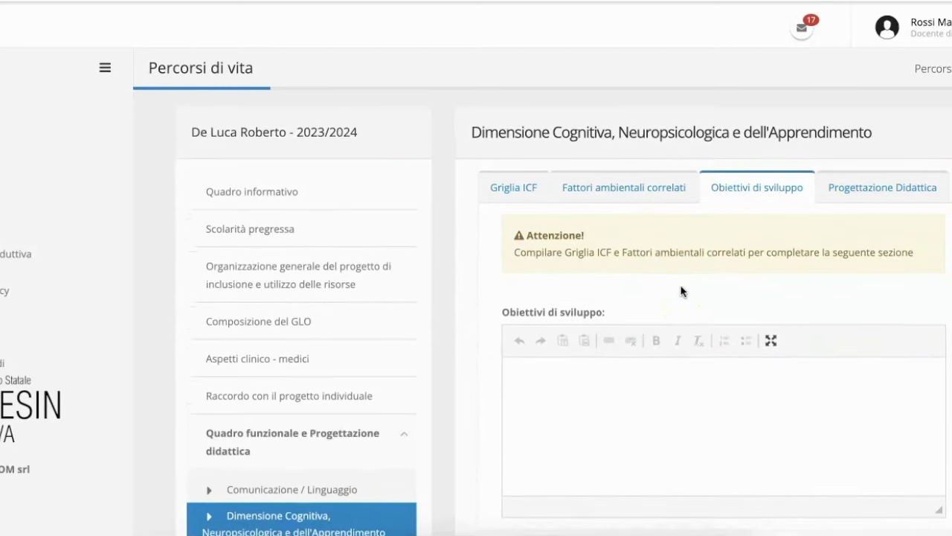
Revisit Griglia ICF and Fattori ambientali correlati, and return to the text editor of Obiettivi di sviluppo.
left_click(525, 192)
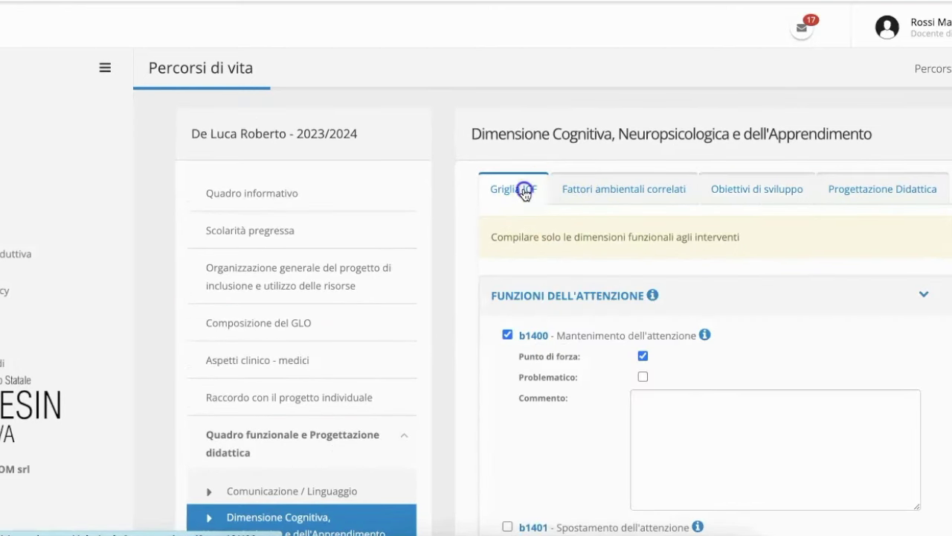
left_click(597, 192)
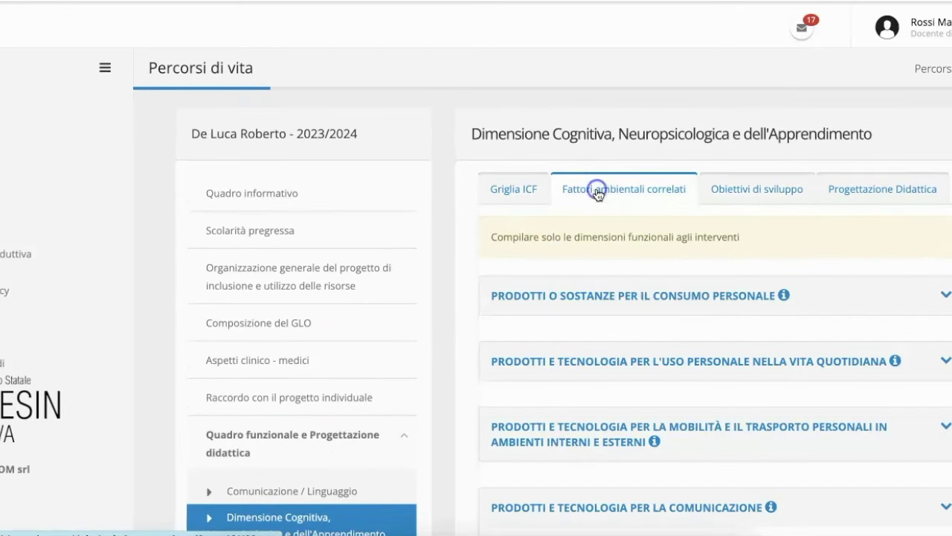
left_click(741, 195)
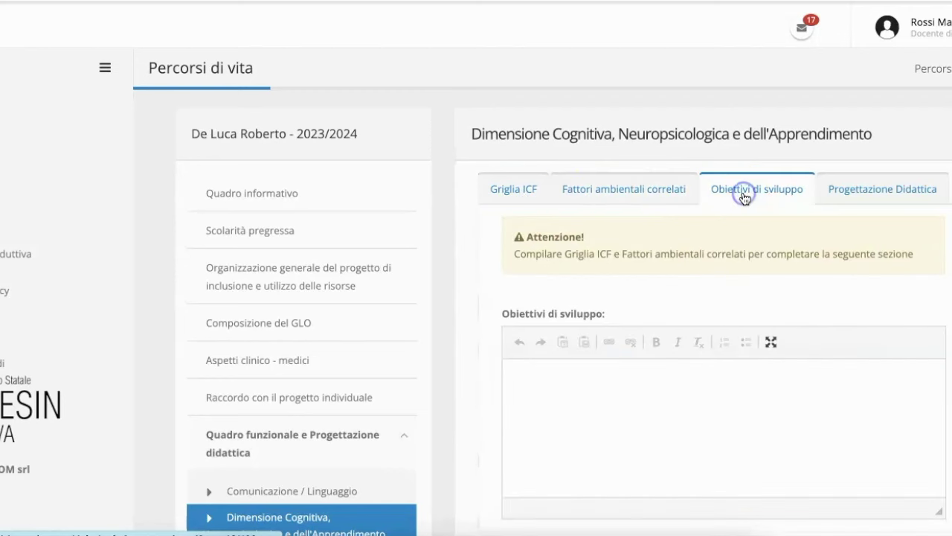
scroll(661, 392, "down", 1)
left_click(660, 392)
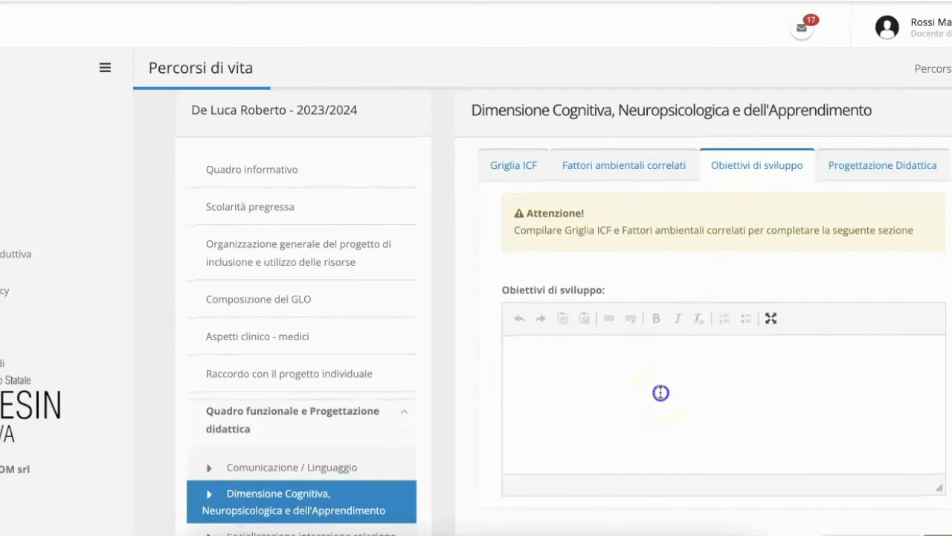
scroll(661, 392, "up", 1)
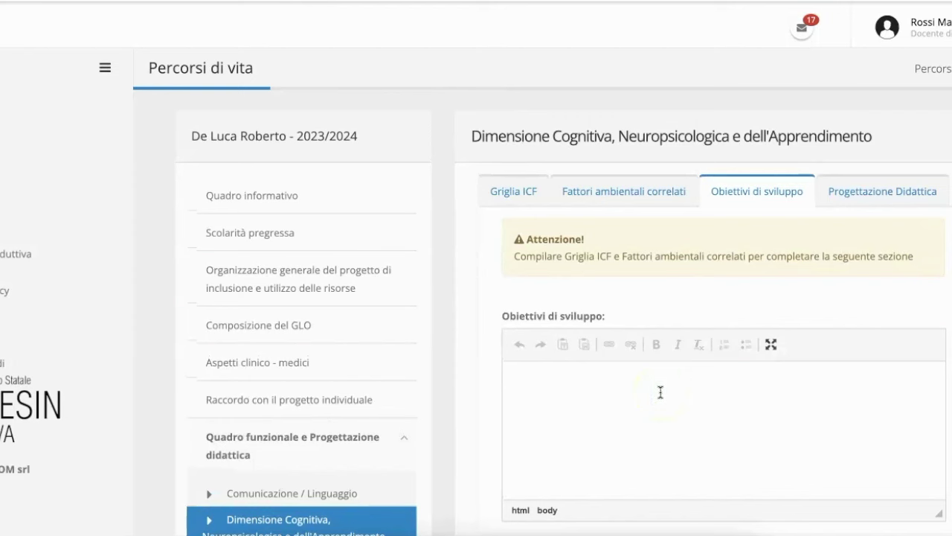
scroll(660, 392, "up", 1)
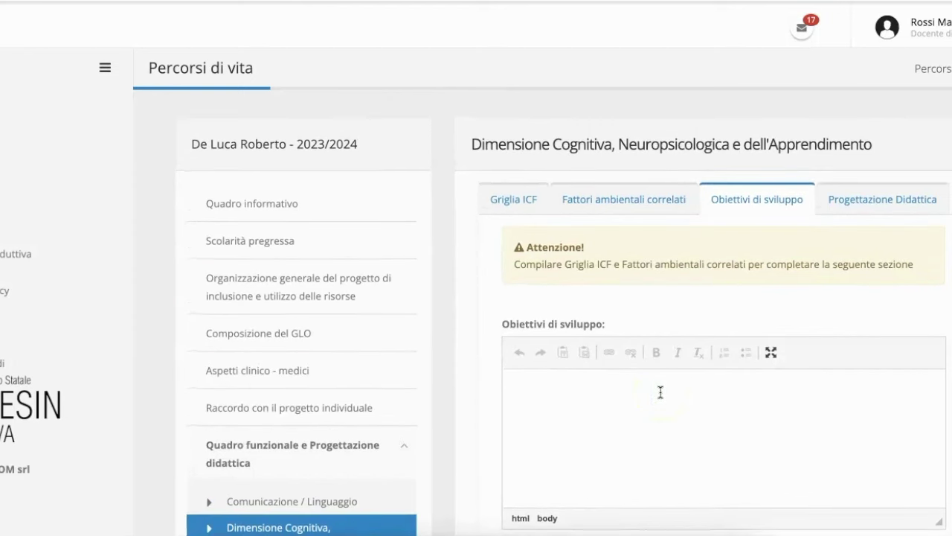
Open Progettazione Didattica and view its Progettazione Didattica, Facilitatori and Modalità di intervento fields.
left_click(890, 206)
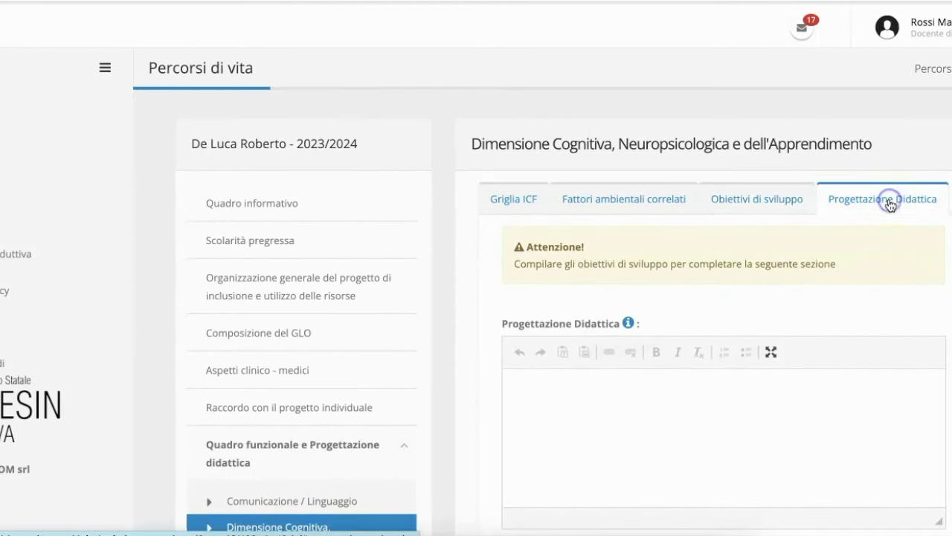
scroll(722, 383, "down", 1)
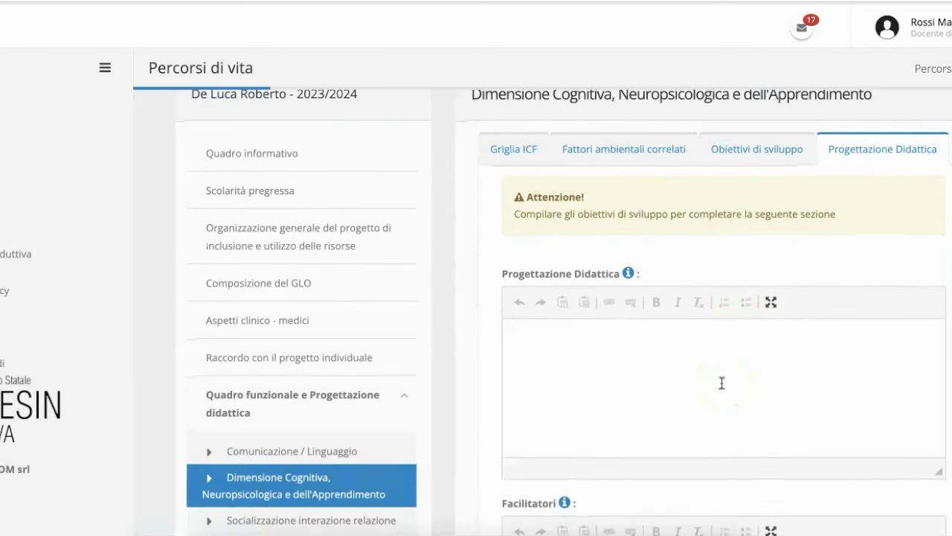
scroll(721, 383, "down", 2)
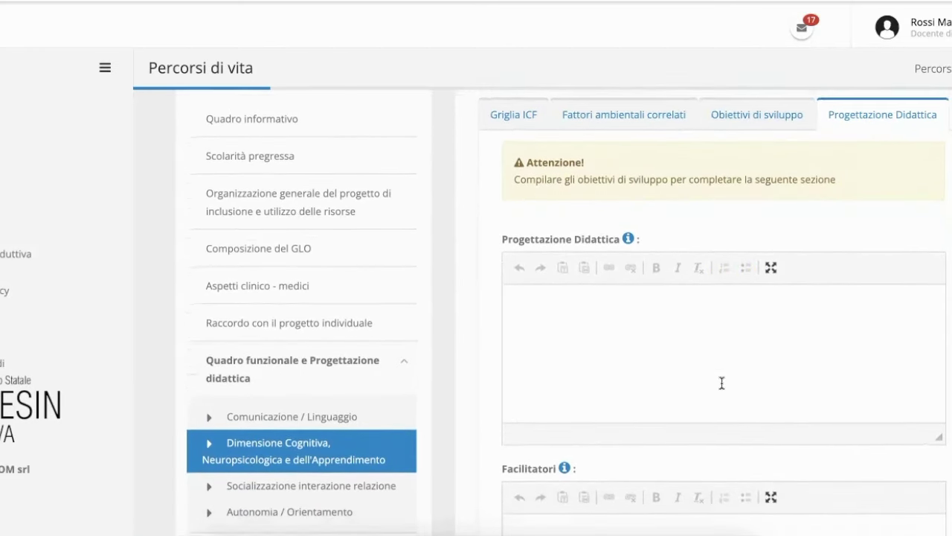
scroll(722, 383, "down", 3)
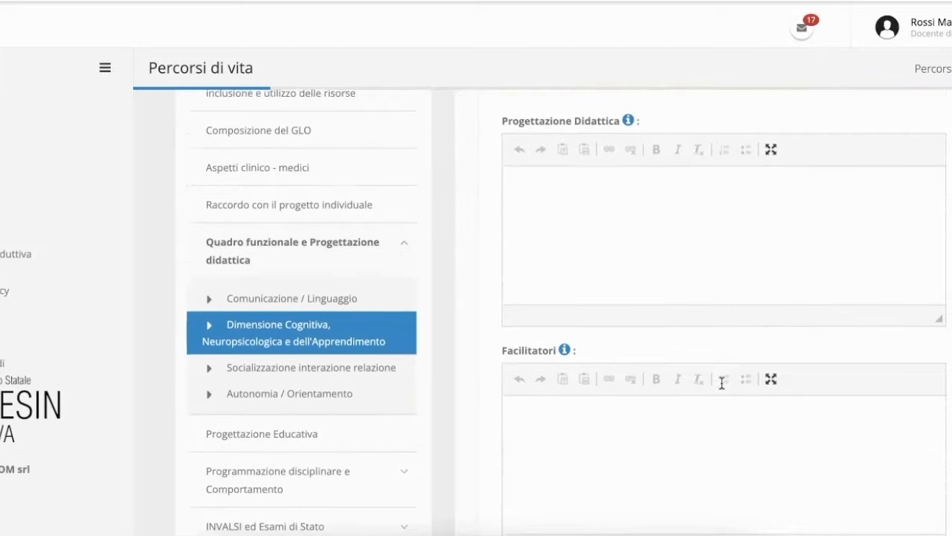
scroll(722, 383, "down", 4)
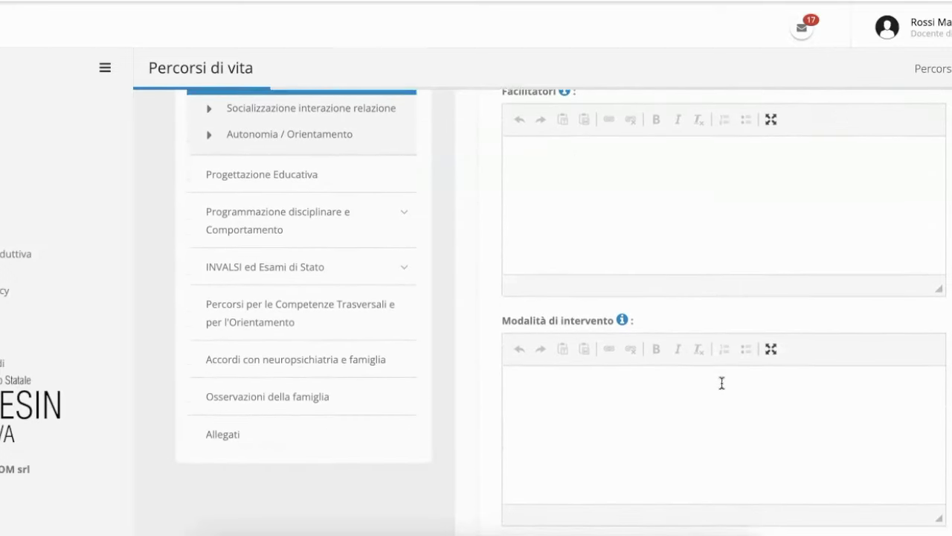
scroll(721, 383, "up", 3)
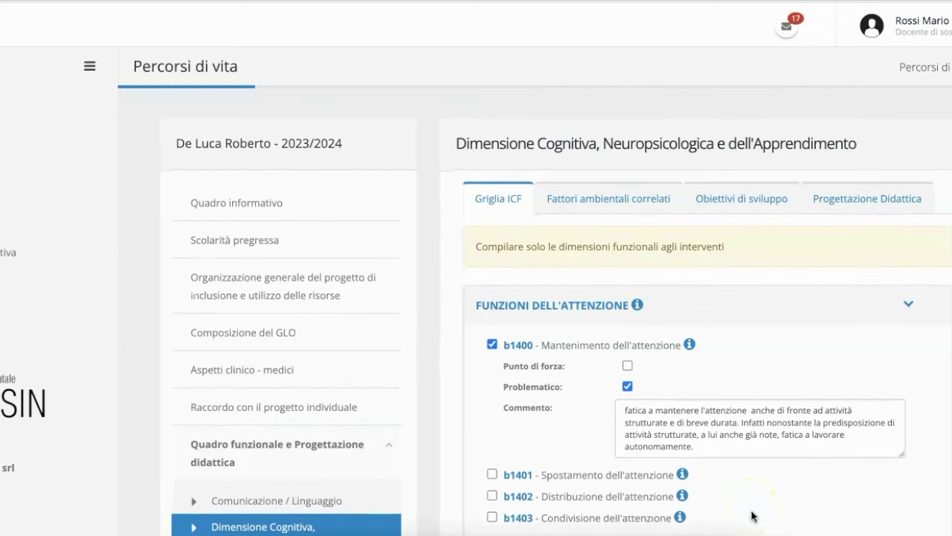
Save the completed Griglia ICF of the cognitive dimension.
scroll(750, 517, "down", 8)
scroll(745, 533, "down", 7)
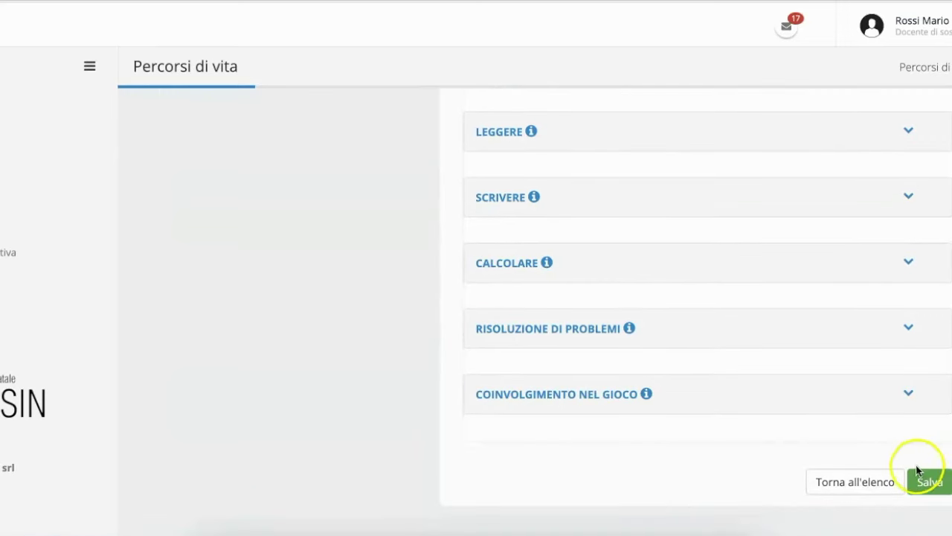
left_click(934, 484)
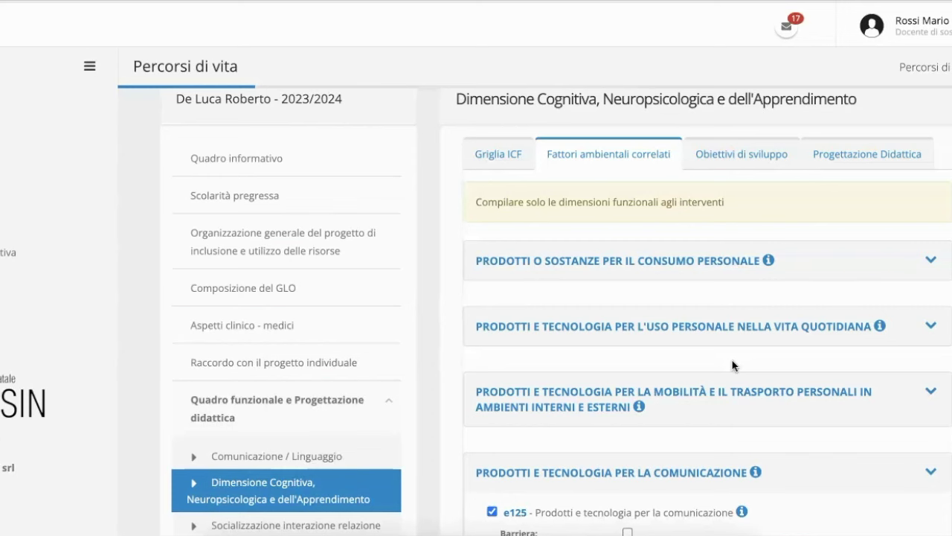
Review the qualifiers and comment of e125 in Fattori ambientali correlati.
scroll(732, 365, "down", 2)
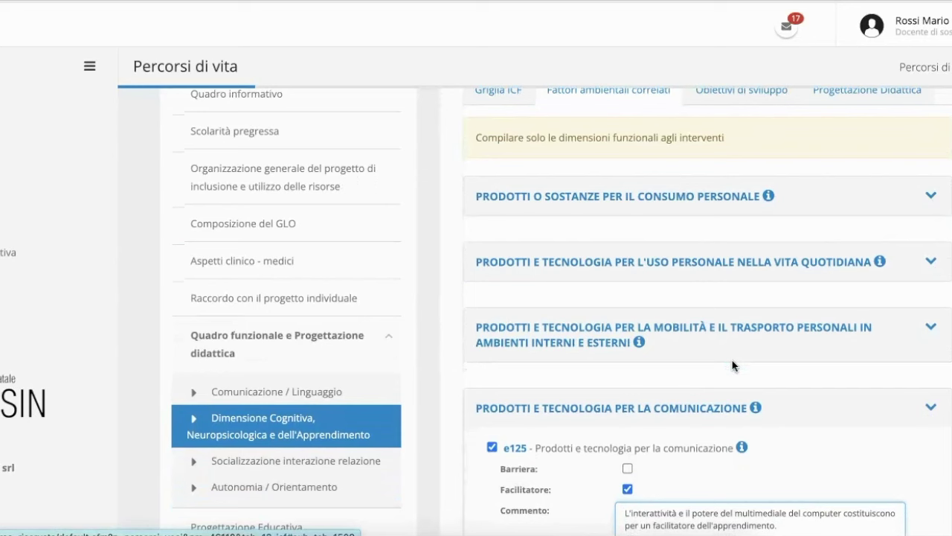
scroll(731, 365, "down", 3)
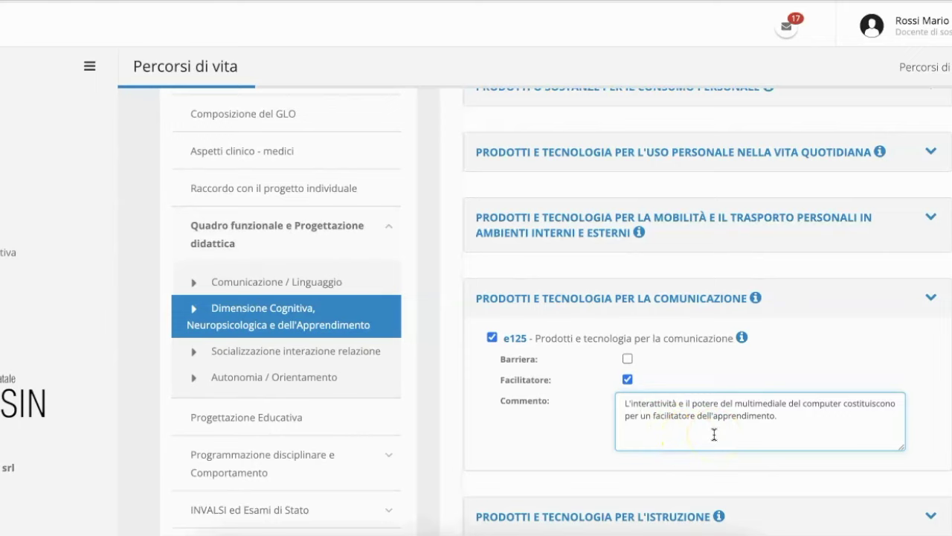
scroll(715, 434, "up", 3)
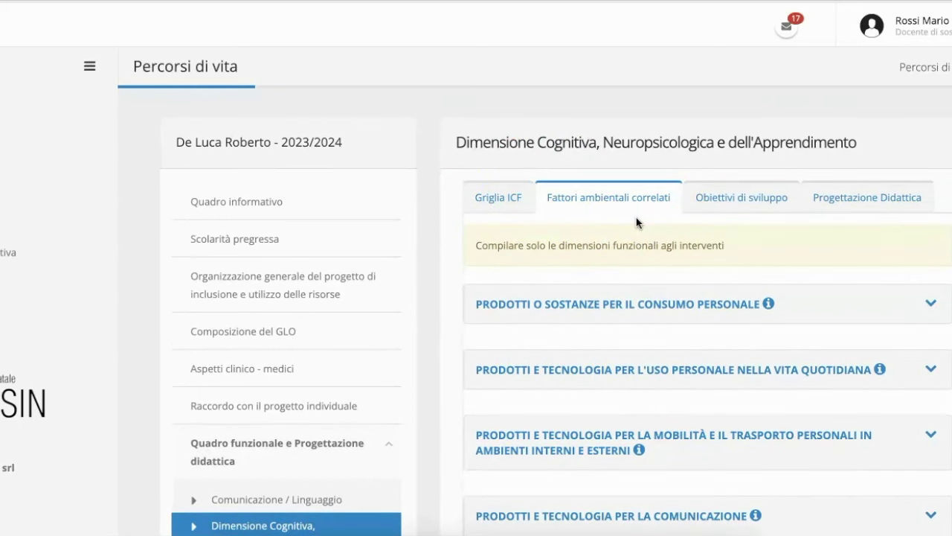
Open Obiettivi di sviluppo, expand Riassunto area and review the ICF summary together with the written objectives.
left_click(747, 204)
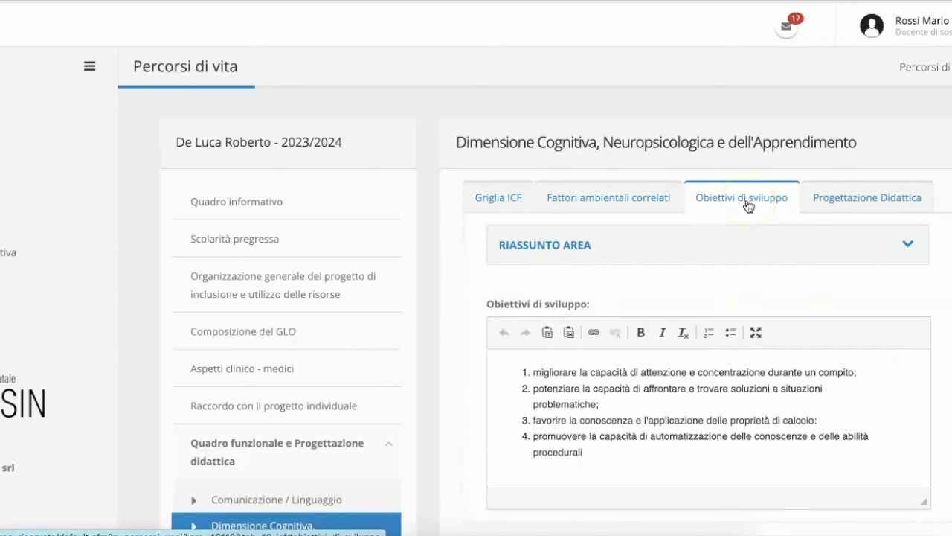
left_click(908, 251)
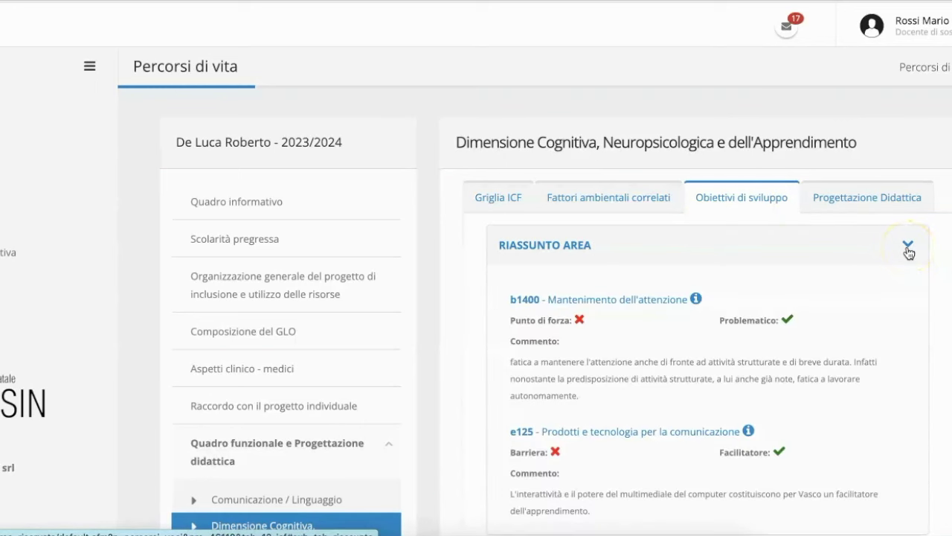
scroll(909, 251, "down", 4)
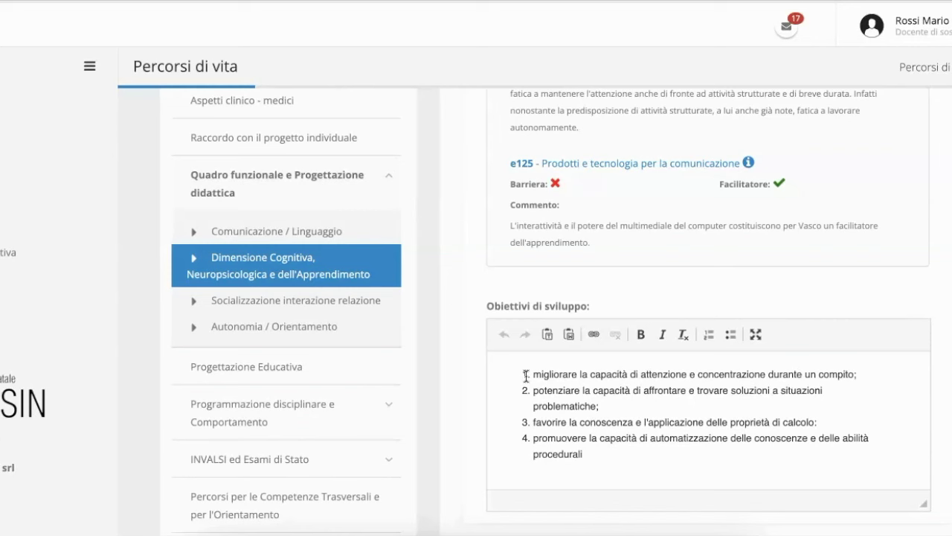
scroll(526, 376, "down", 2)
scroll(519, 384, "up", 5)
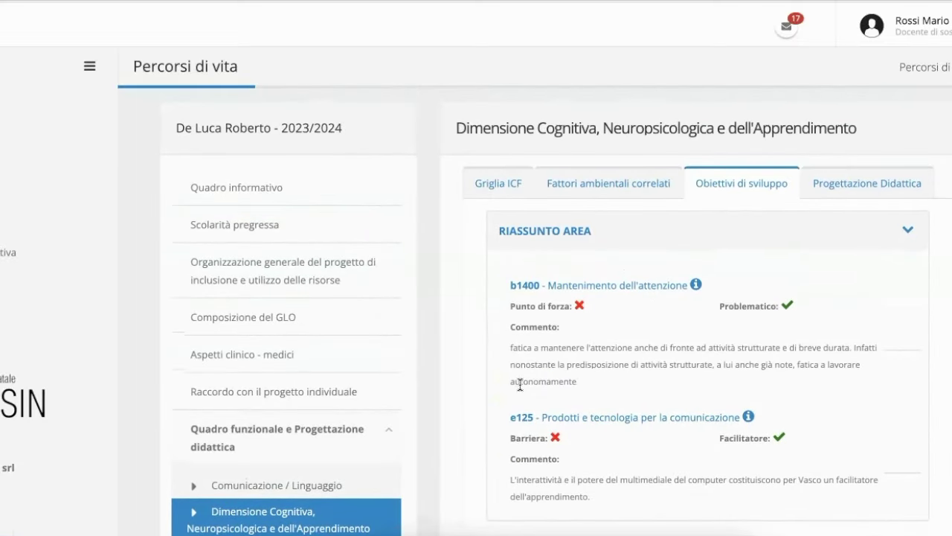
Open Progettazione Didattica, expand its Obiettivi di sviluppo summary and read through the Progettazione Didattica text.
left_click(861, 190)
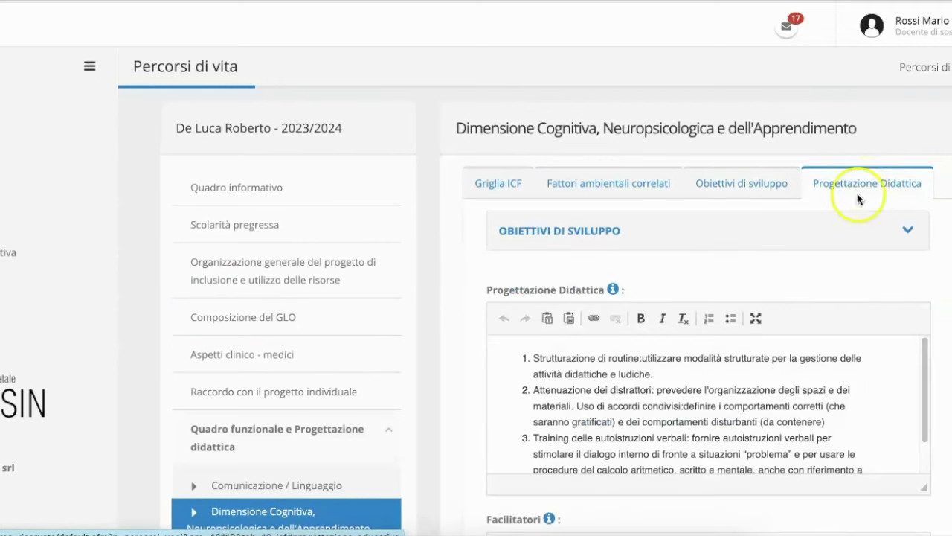
left_click(908, 232)
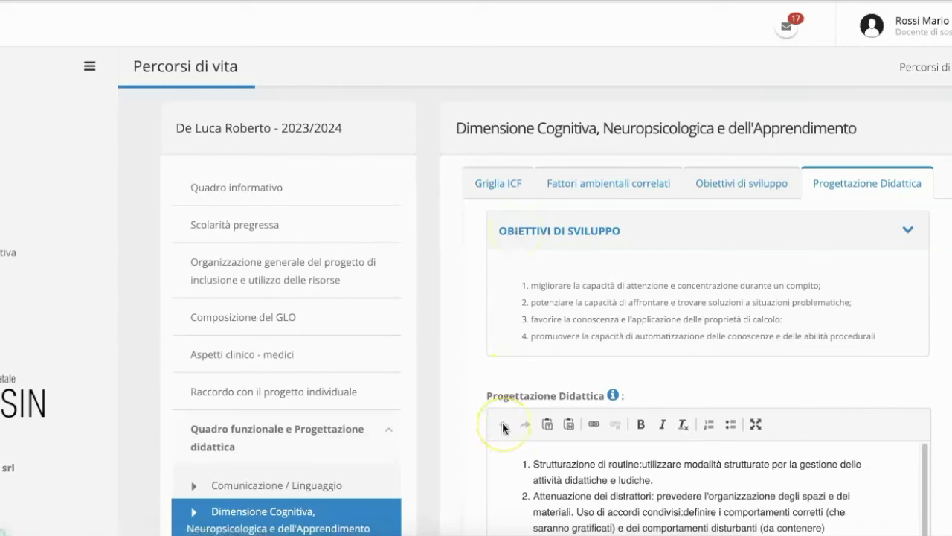
scroll(502, 427, "down", 1)
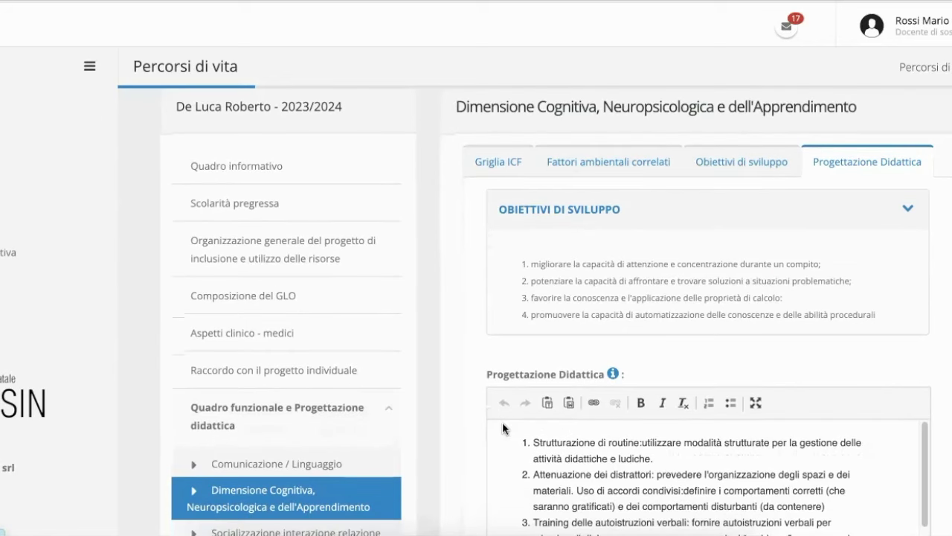
scroll(502, 422, "down", 2)
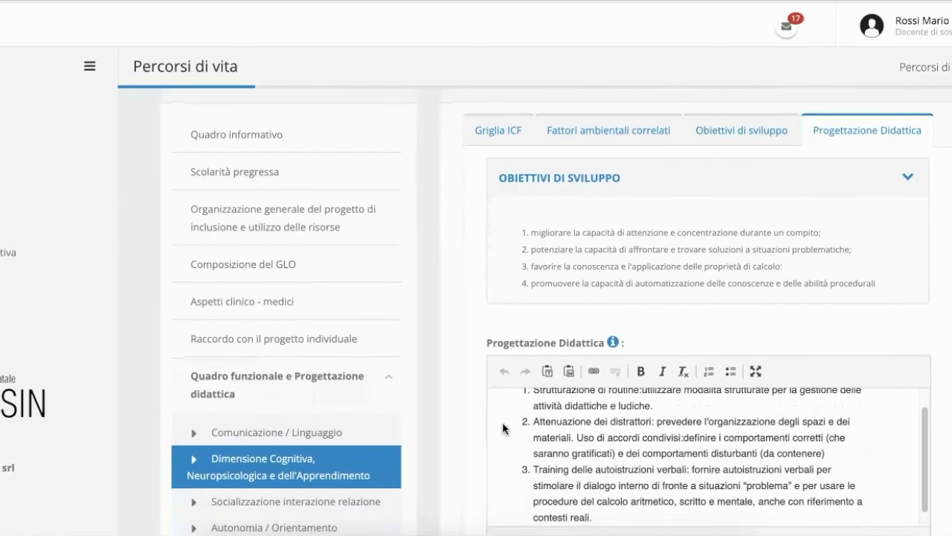
scroll(502, 421, "down", 1)
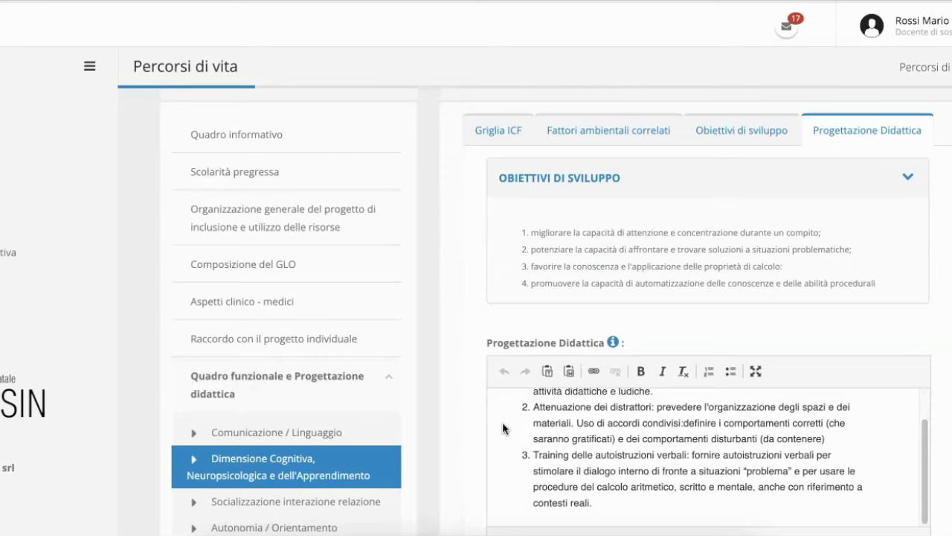
Examine the three numbered interventions in the Progettazione Didattica text, through to the verbal self-instruction training.
scroll(502, 422, "down", 1)
scroll(502, 422, "down", 1)
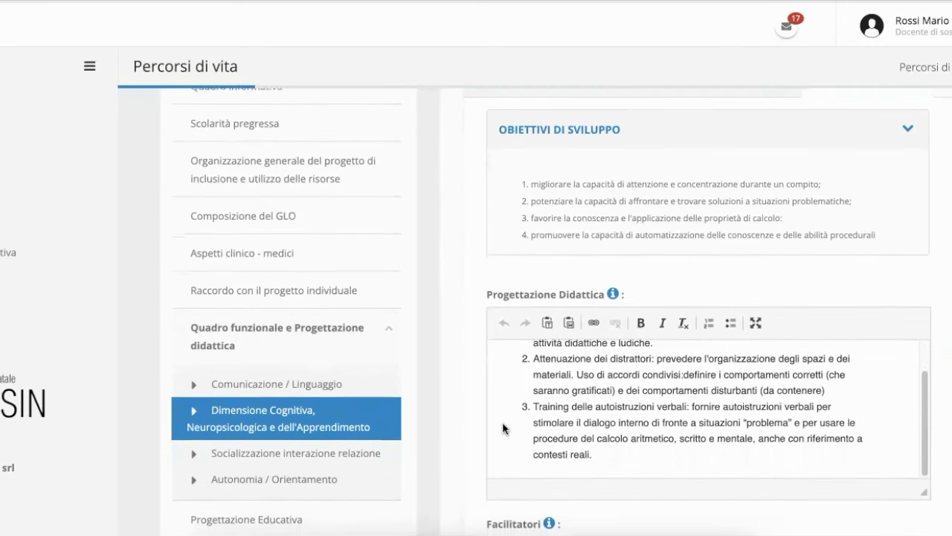
scroll(502, 422, "up", 2)
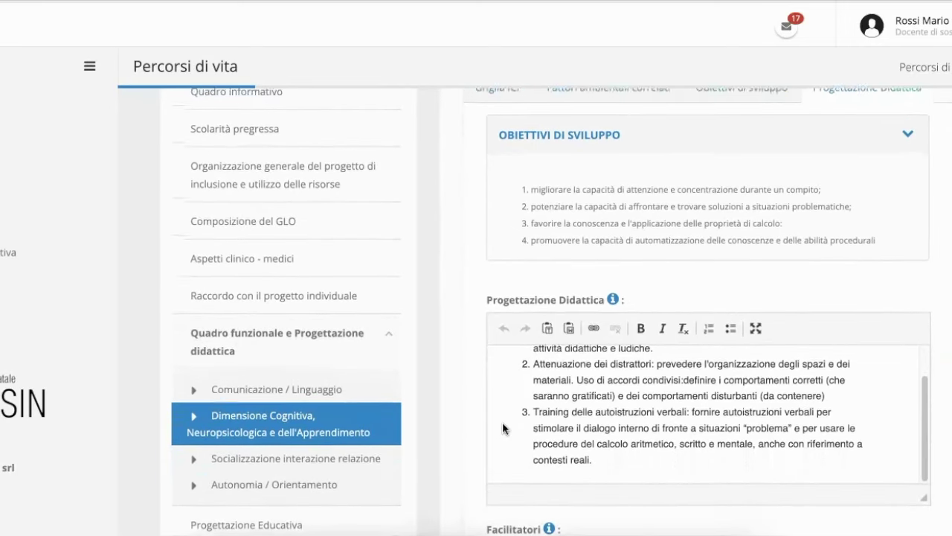
left_click(513, 377)
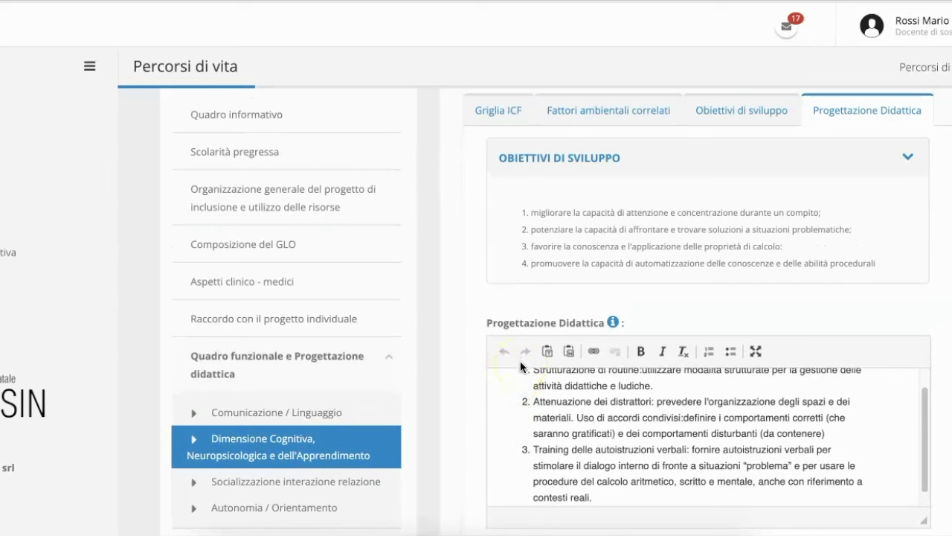
left_click(925, 435)
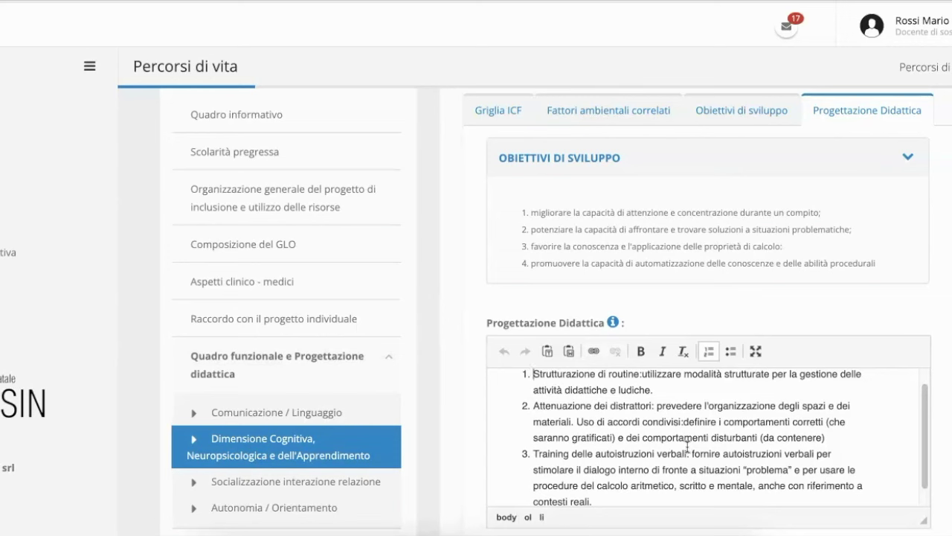
scroll(688, 445, "down", 1)
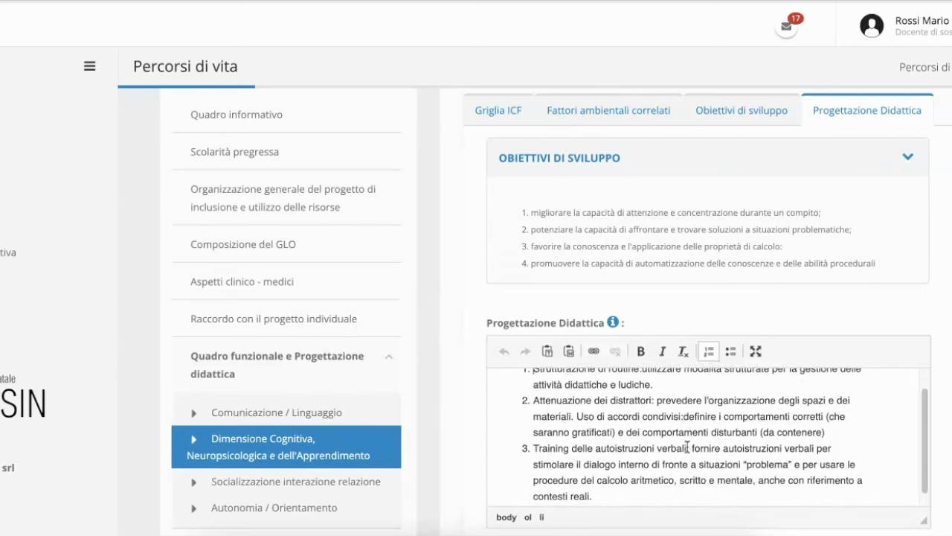
scroll(687, 444, "down", 1)
left_click(718, 484)
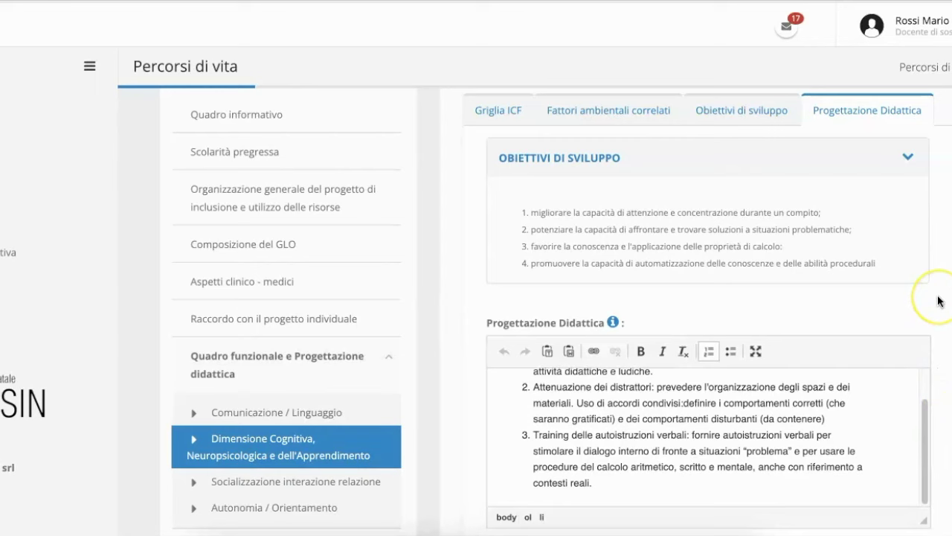
Review the Facilitatori and Modalità di intervento texts of the cognitive dimension's teaching plan.
scroll(938, 302, "down", 5)
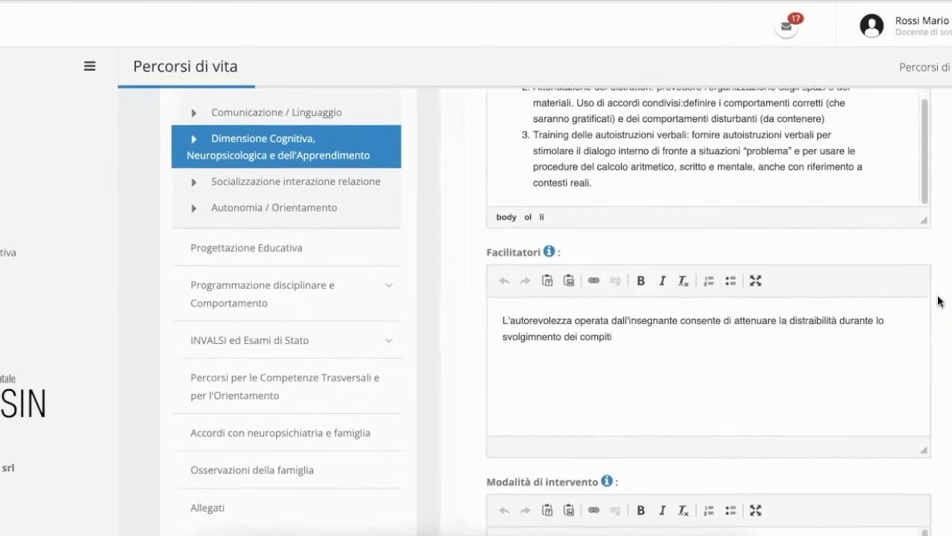
scroll(939, 301, "down", 2)
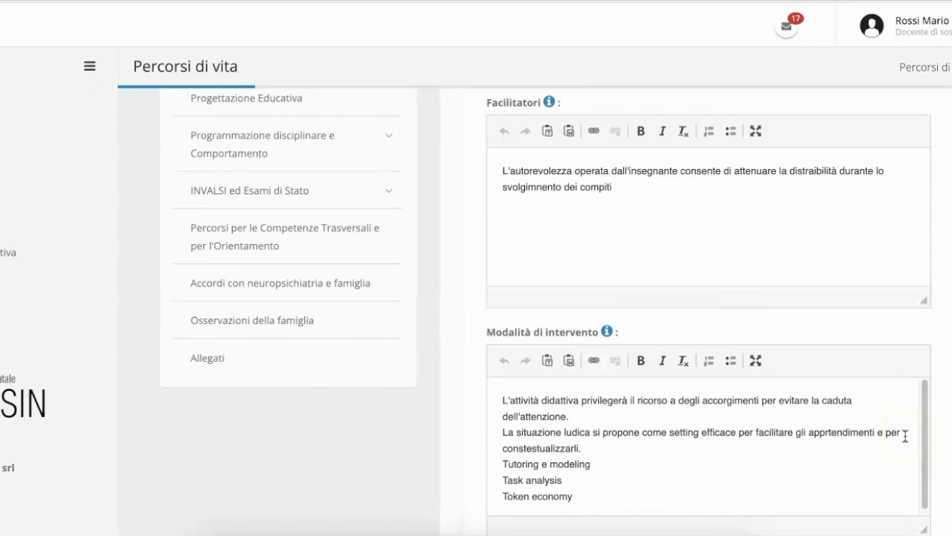
scroll(905, 436, "down", 1)
scroll(905, 436, "up", 1)
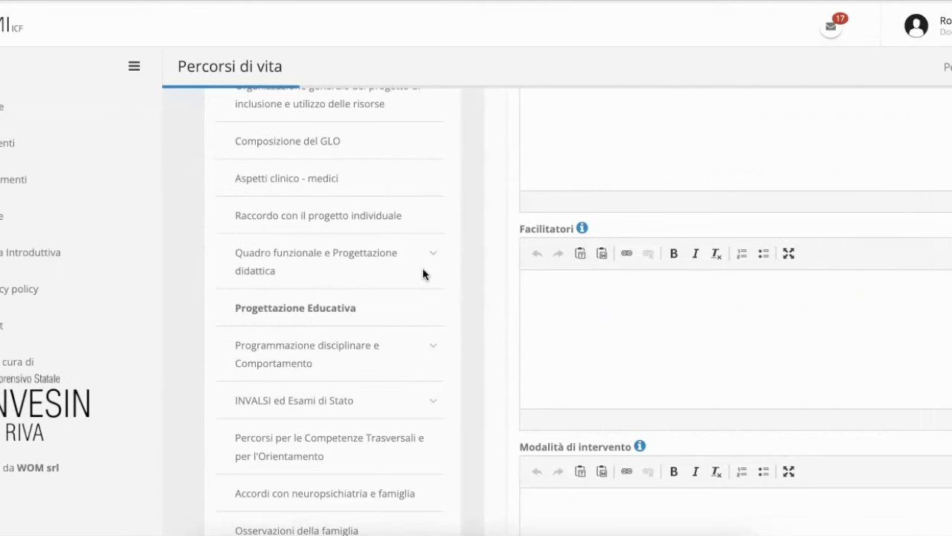
Open the Progettazione Educativa section and look over its Progettazione educativa, Facilitatori and Modalità di intervento fields.
left_click(387, 308)
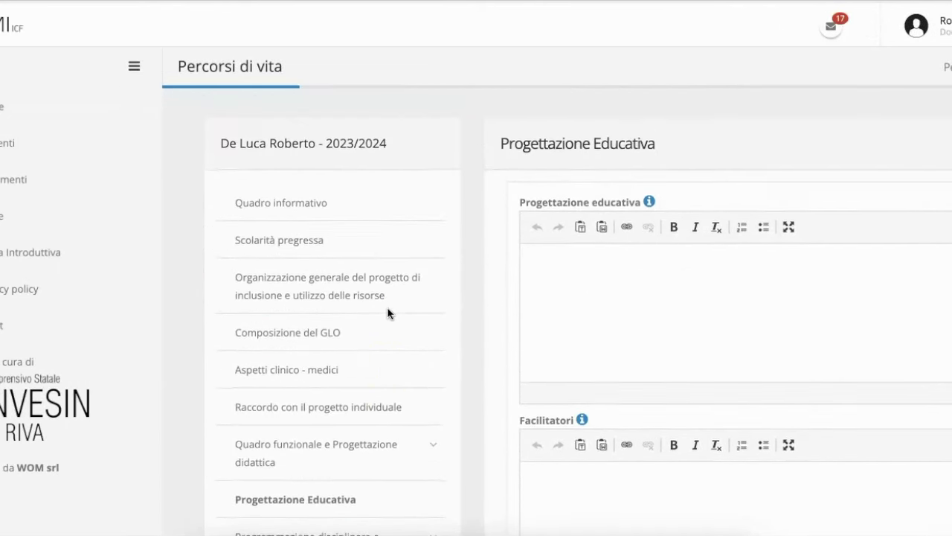
left_click(622, 277)
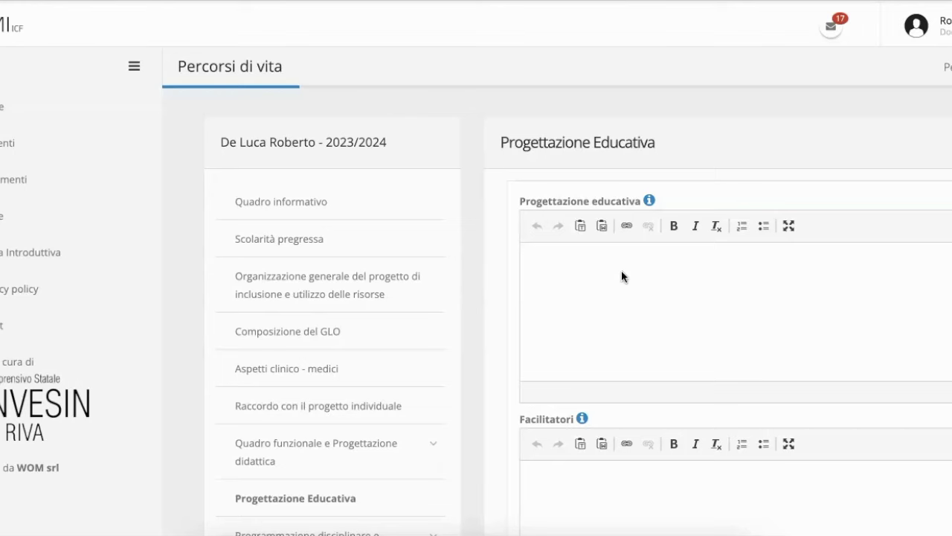
scroll(621, 277, "down", 4)
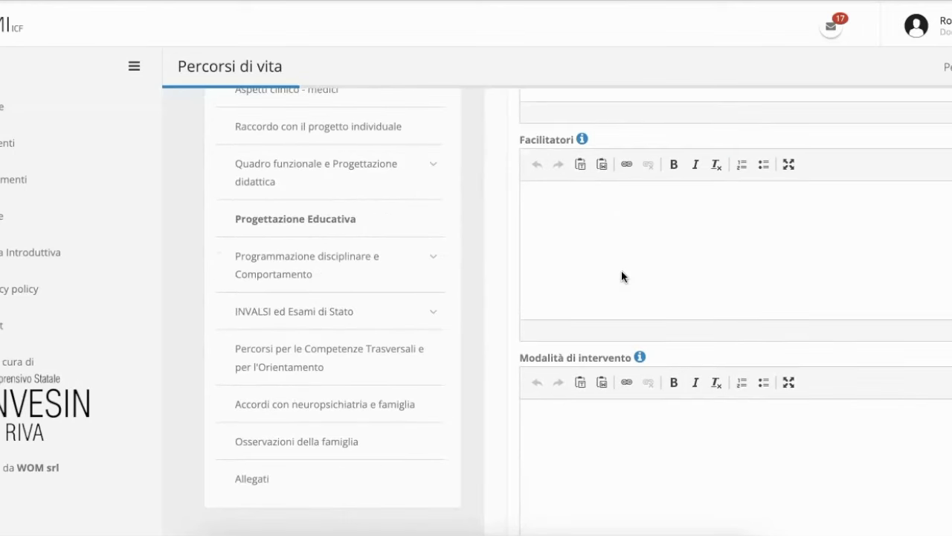
scroll(622, 277, "up", 3)
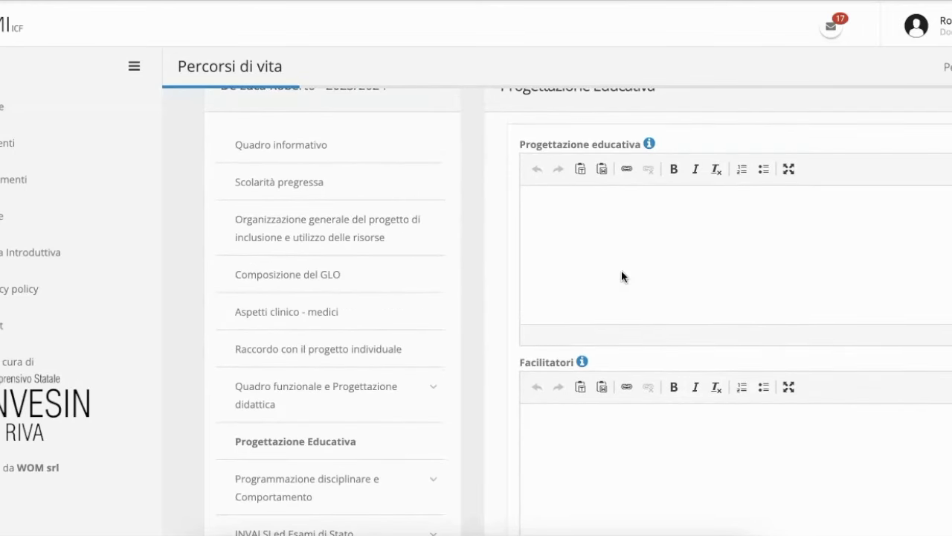
scroll(622, 272, "up", 1)
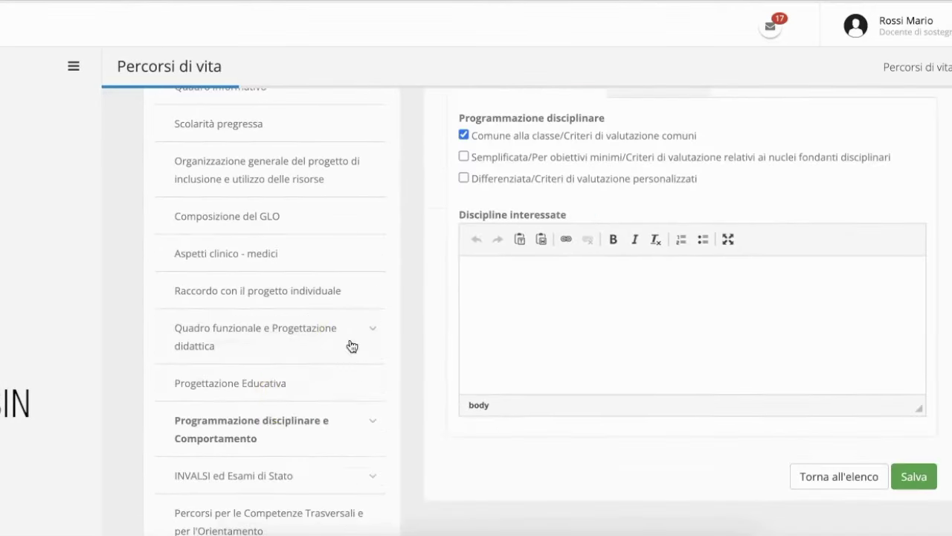
Expand Programmazione disciplinare e Comportamento, view the Secondo Ciclo page and return to Primo Ciclo.
left_click(280, 412)
left_click(275, 428)
scroll(322, 391, "down", 1)
left_click(268, 403)
scroll(302, 410, "down", 1)
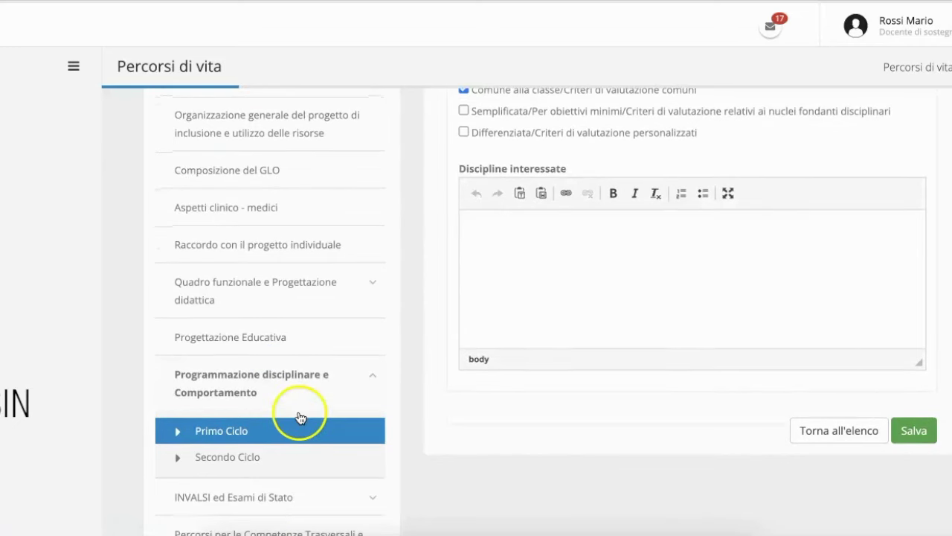
left_click(257, 456)
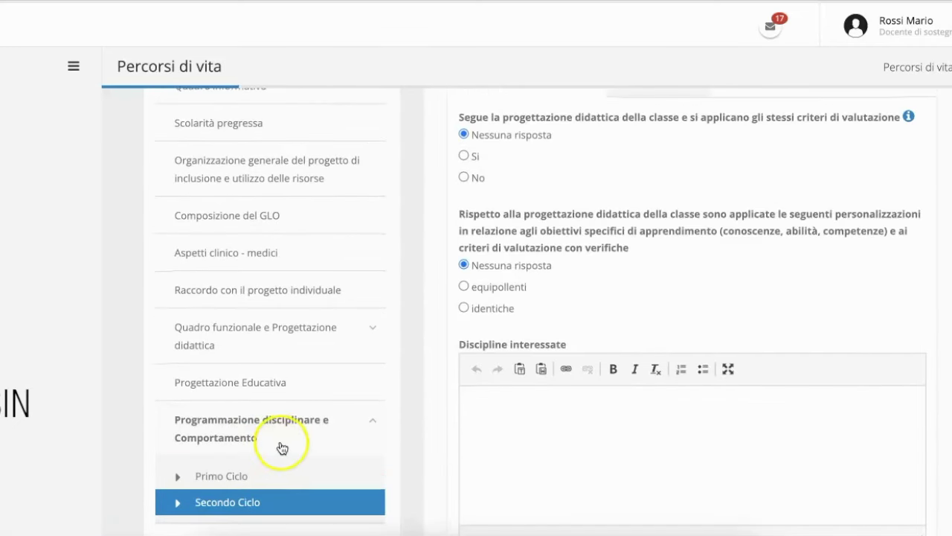
scroll(278, 445, "down", 1)
left_click(239, 440)
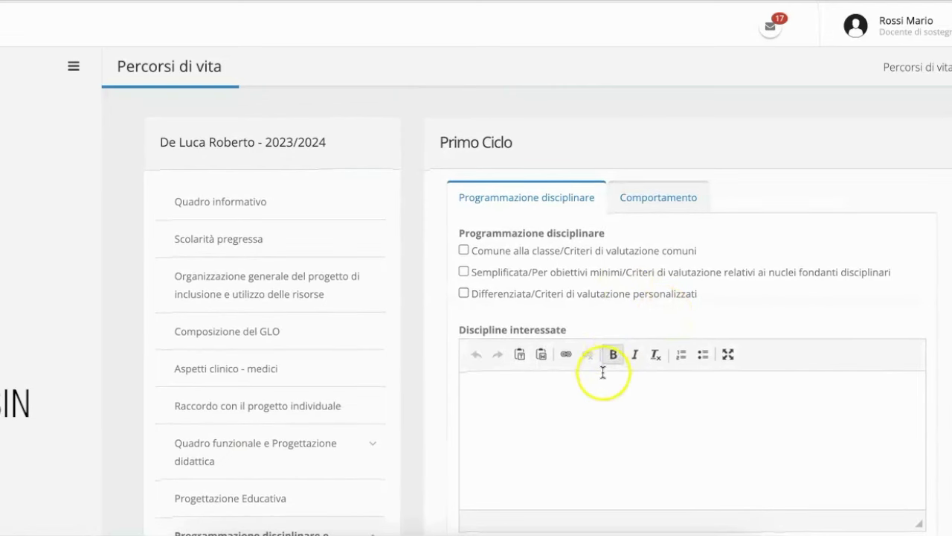
Try out the Comune alla classe and Differenziata options of Primo Ciclo's Programmazione disciplinare and clear both again.
left_click(565, 417)
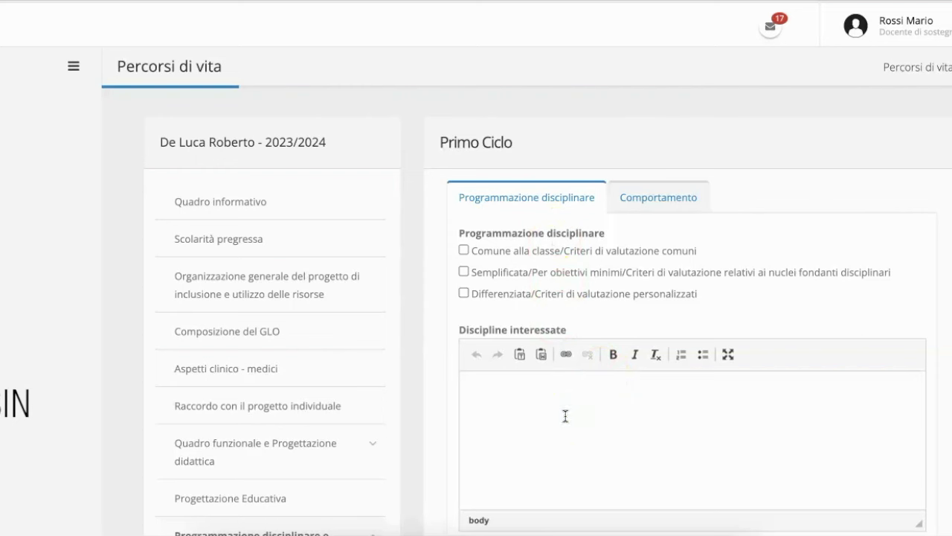
left_click(465, 252)
left_click(464, 251)
left_click(464, 293)
left_click(464, 293)
Open Comportamento for Primo Ciclo and review its behaviour evaluation options and the Specificare field.
left_click(673, 201)
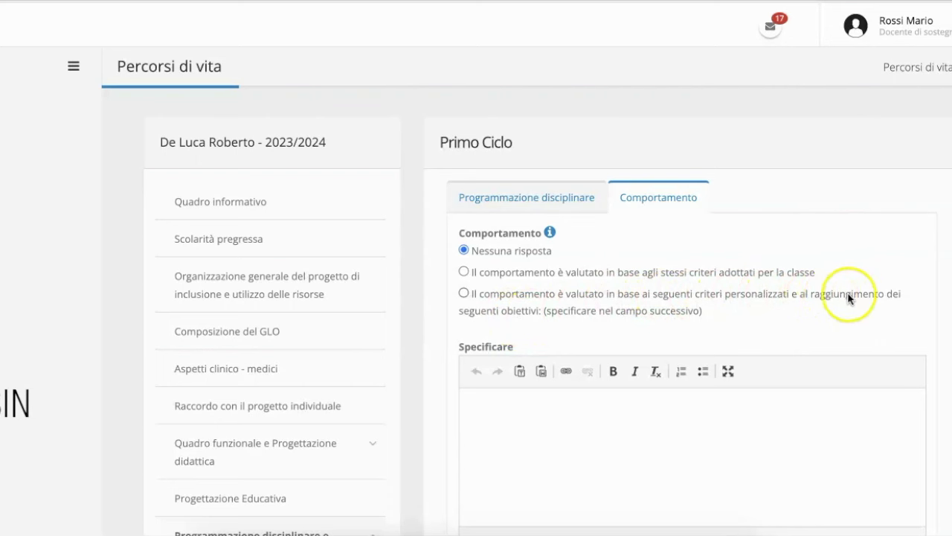
left_click(595, 399)
scroll(594, 400, "down", 2)
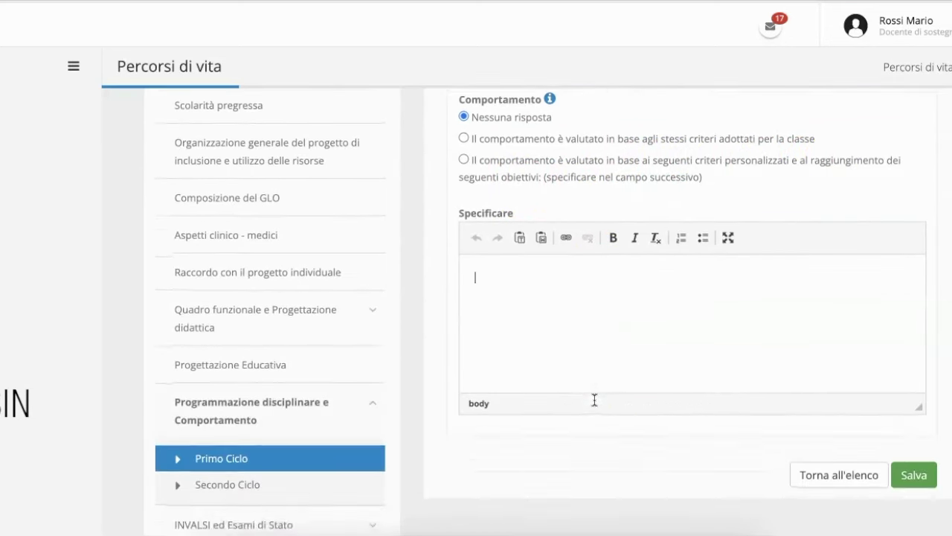
scroll(594, 400, "up", 1)
scroll(594, 401, "down", 1)
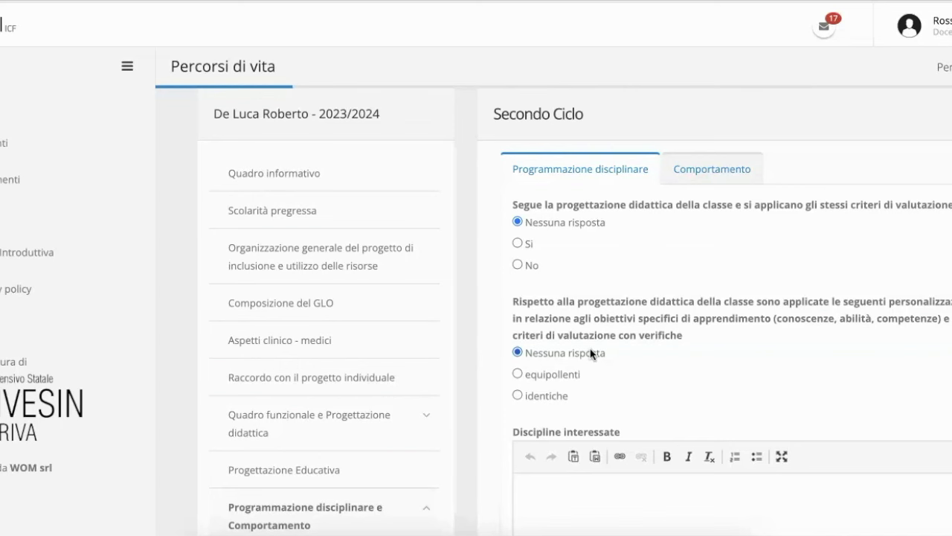
Open INVALSI under INVALSI ed Esami di Stato and review the Primaria options for the Italiano, Matematica and Inglese tests.
scroll(591, 354, "down", 1)
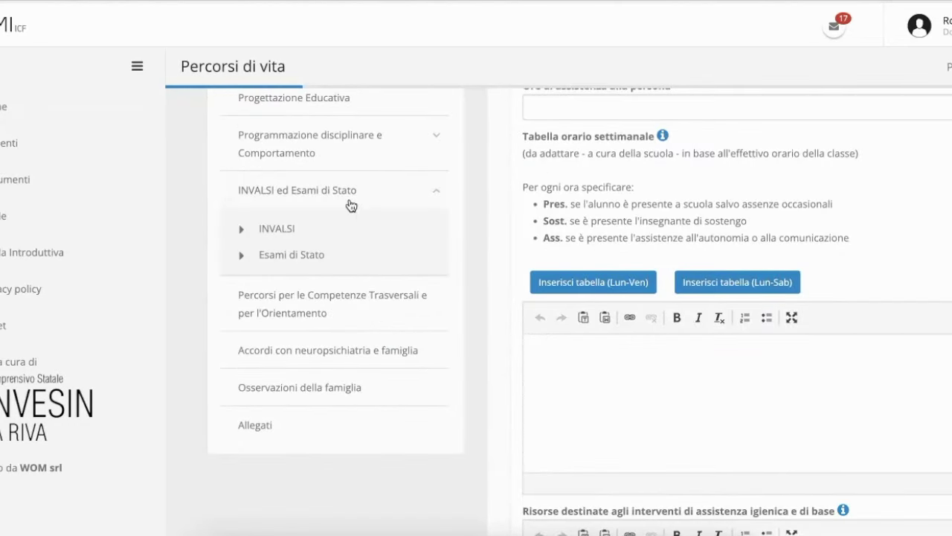
left_click(291, 227)
left_click(306, 272)
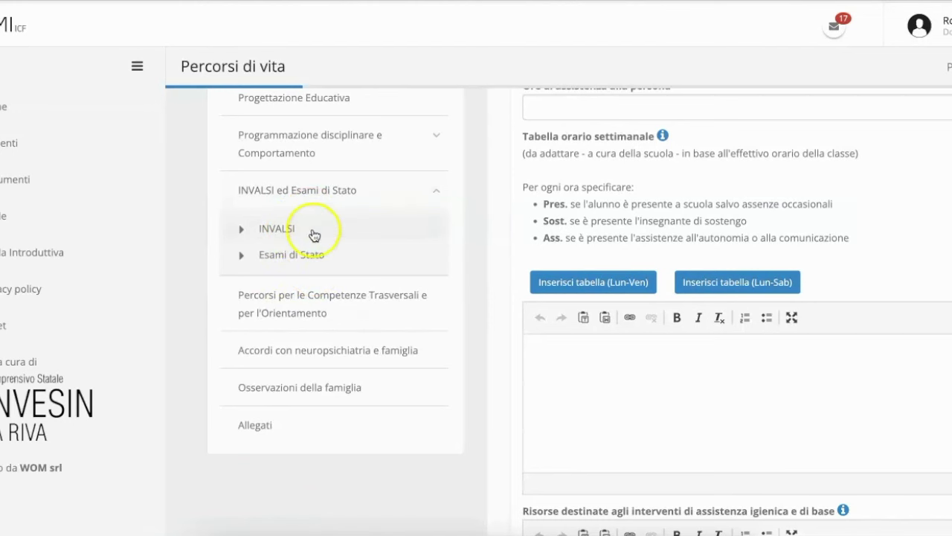
left_click(298, 238)
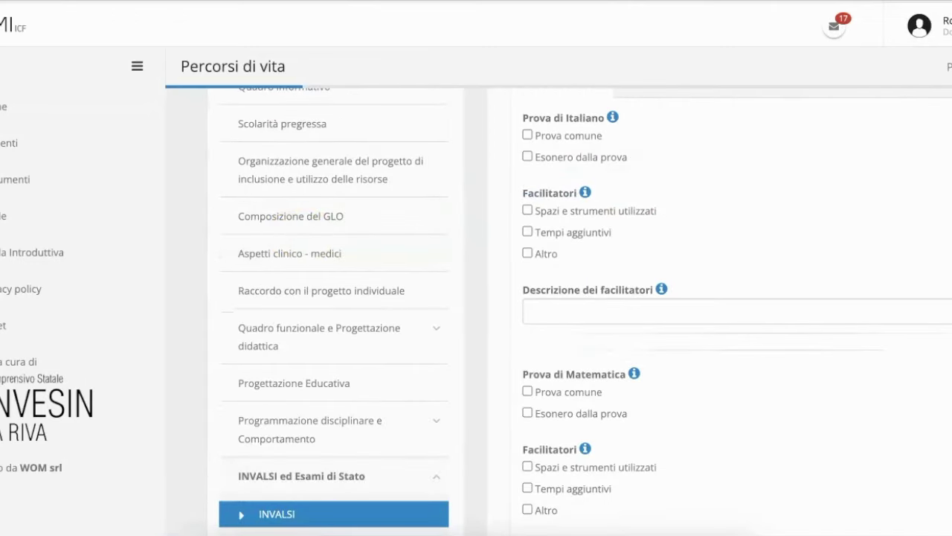
scroll(586, 311, "up", 1)
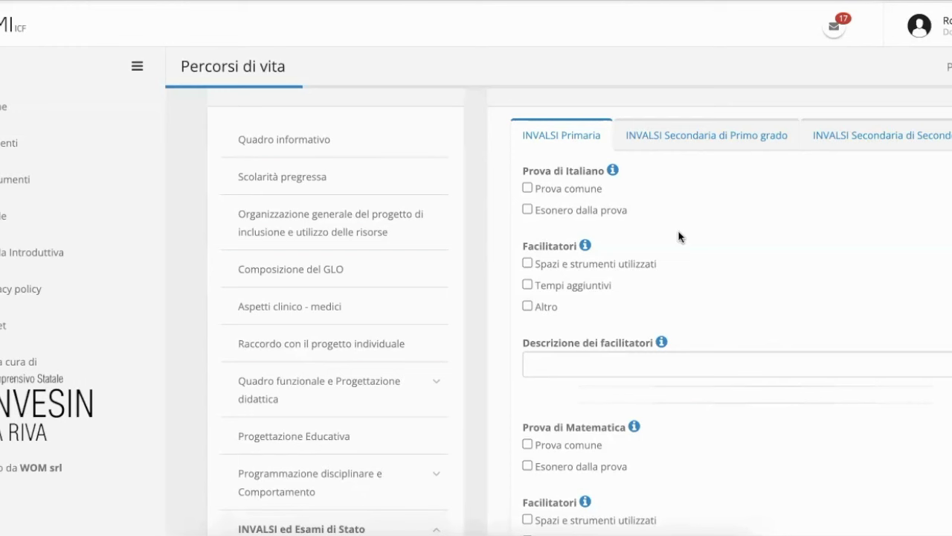
scroll(679, 236, "up", 1)
scroll(678, 237, "down", 2)
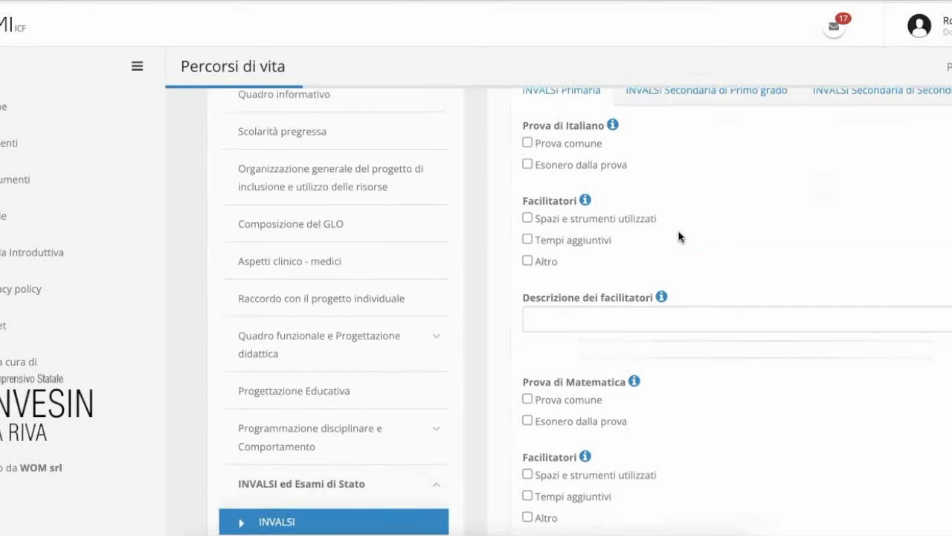
scroll(679, 237, "down", 3)
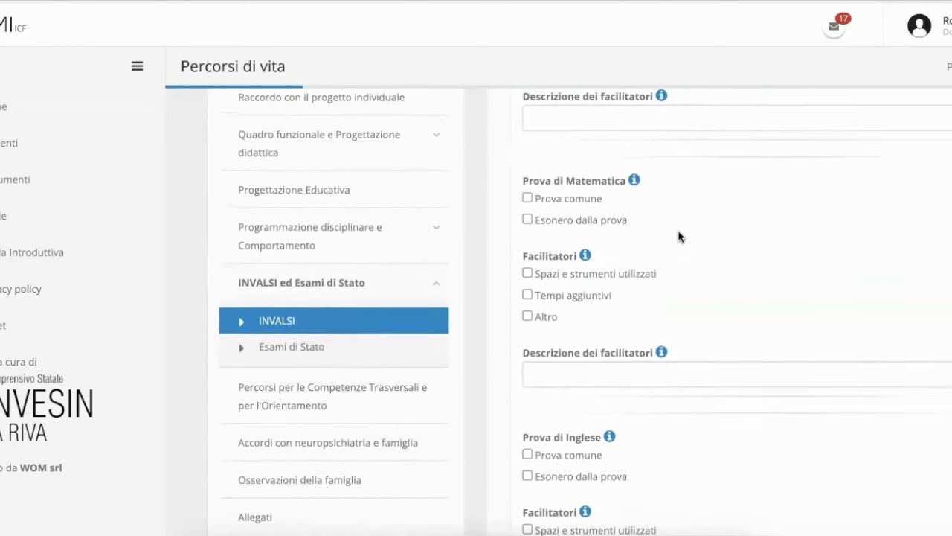
scroll(678, 237, "down", 1)
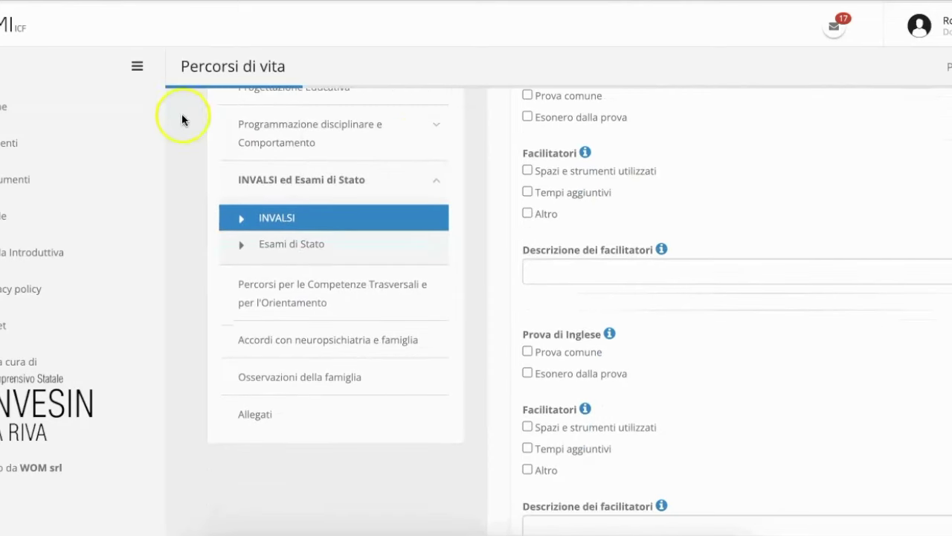
Open Esami di Stato and view the exam settings for both Primo Ciclo and Secondo Ciclo.
scroll(290, 249, "up", 4)
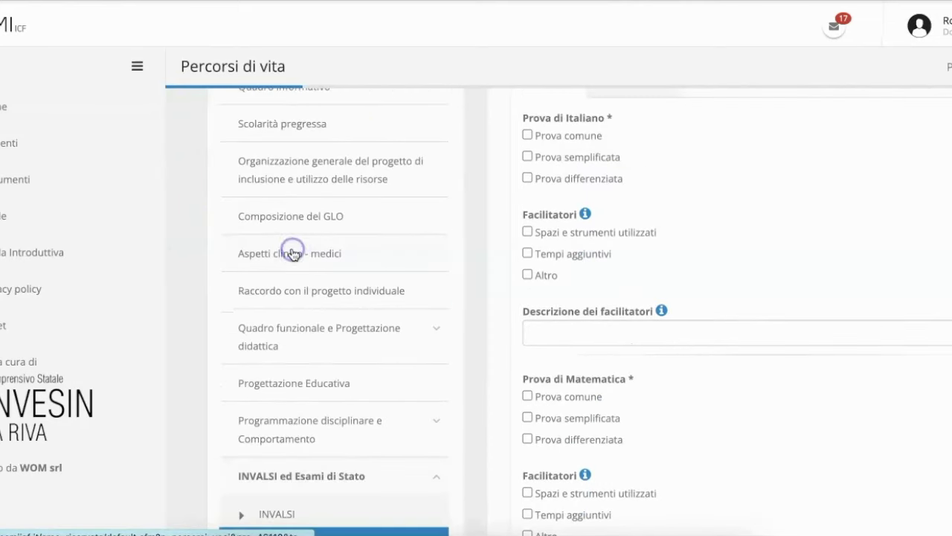
left_click(512, 67)
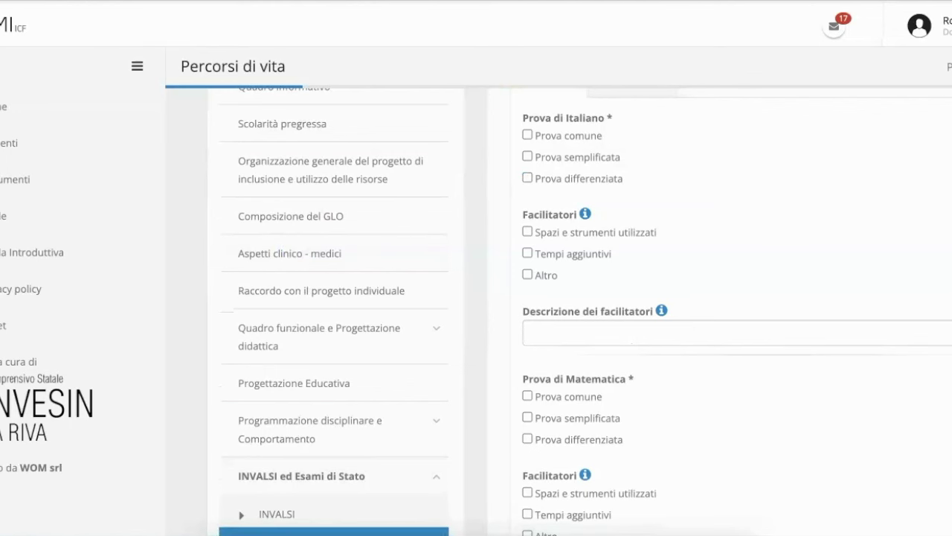
left_click(621, 114)
scroll(620, 115, "up", 2)
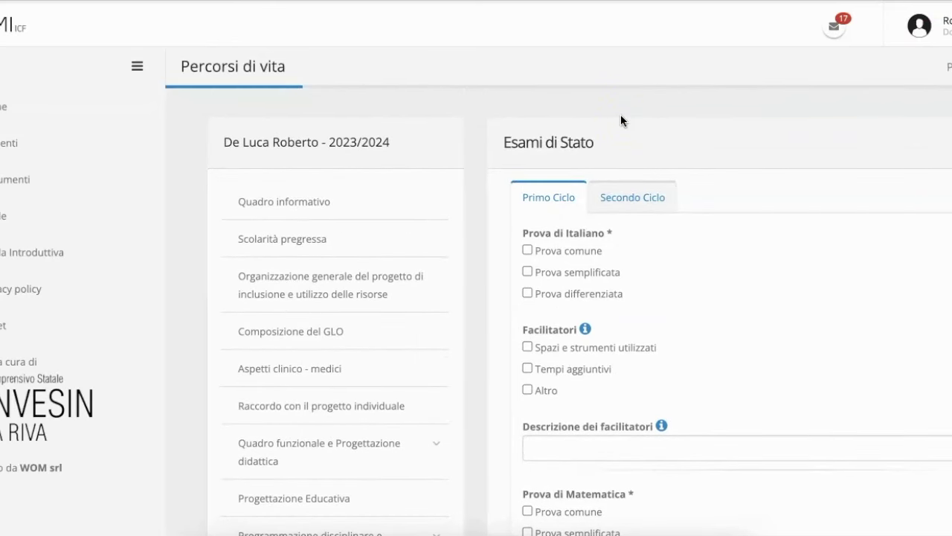
left_click(563, 201)
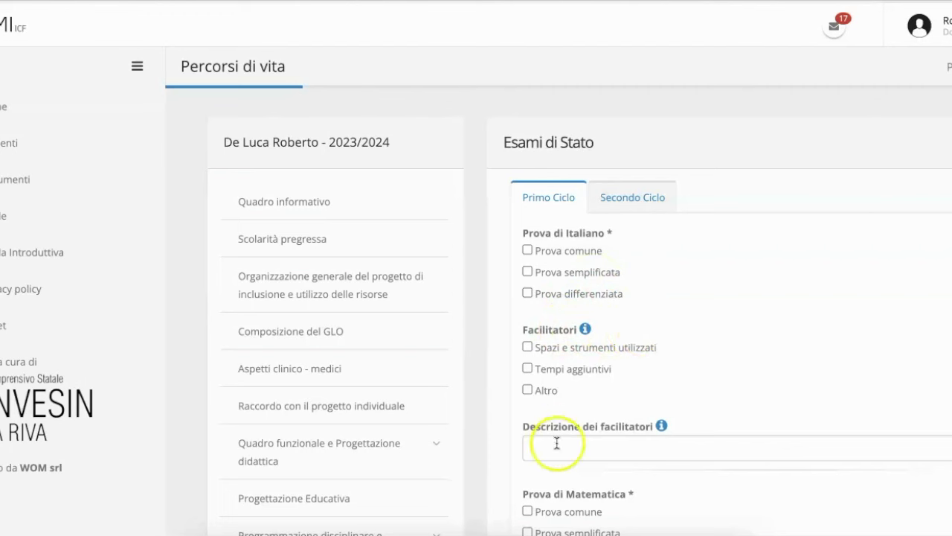
left_click(627, 202)
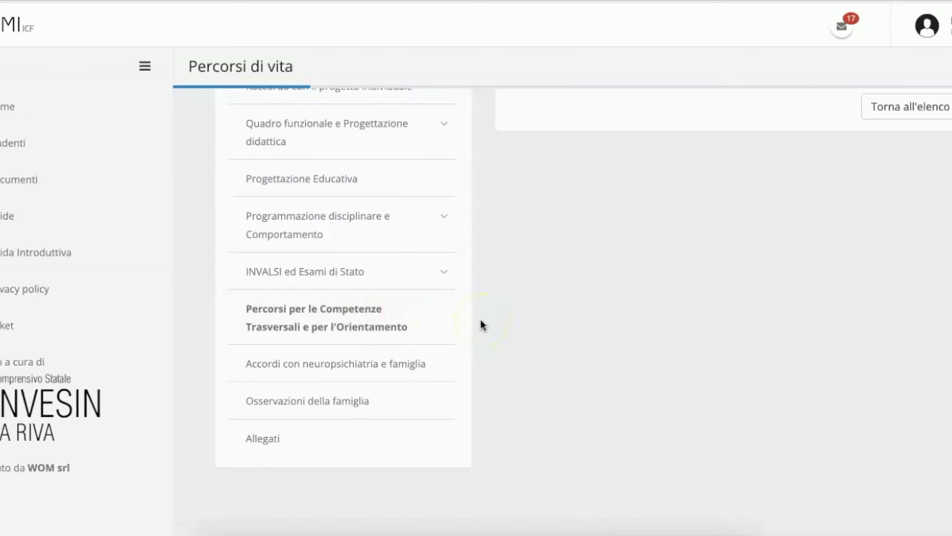
Review the Monte ore options in Percorsi per le Competenze Trasversali e per l'Orientamento.
scroll(480, 321, "up", 3)
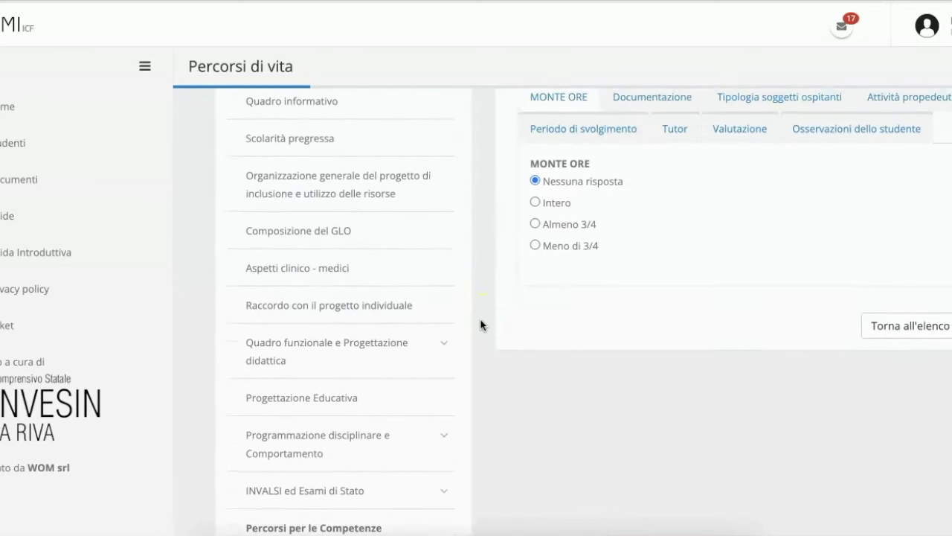
scroll(480, 322, "up", 2)
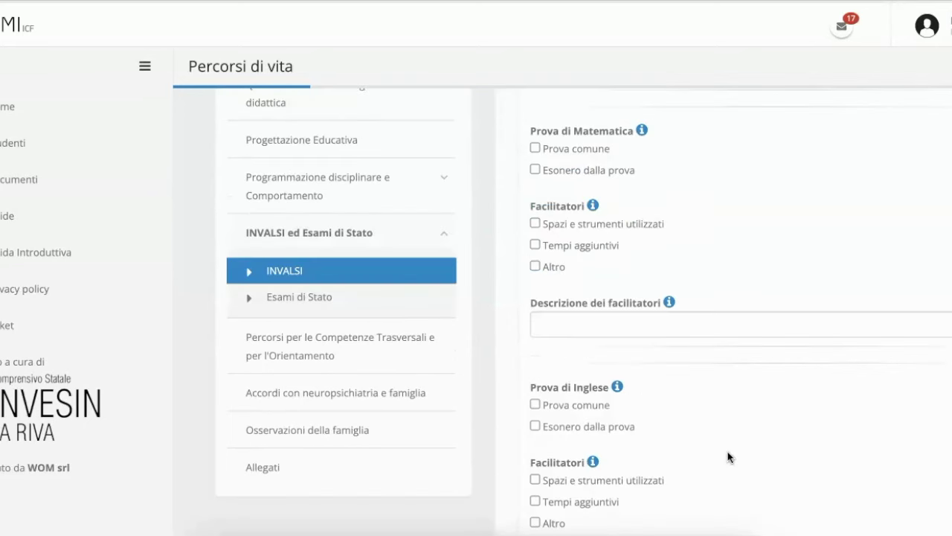
Open Percorsi per le Competenze Trasversali e per l'Orientamento and view its sections from Monte ore and Documentazione through Tipologia soggetti ospitanti and Attività propedeutiche.
left_click(328, 348)
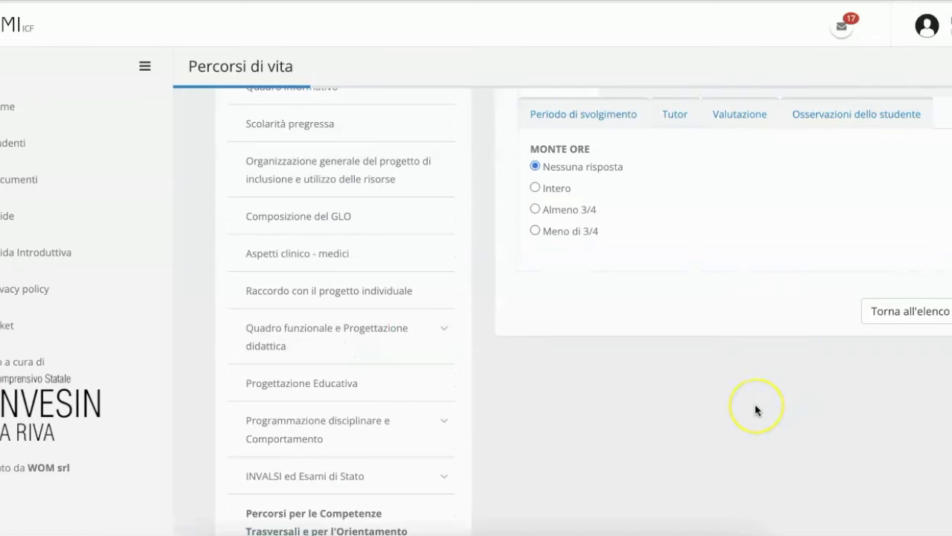
scroll(755, 409, "up", 2)
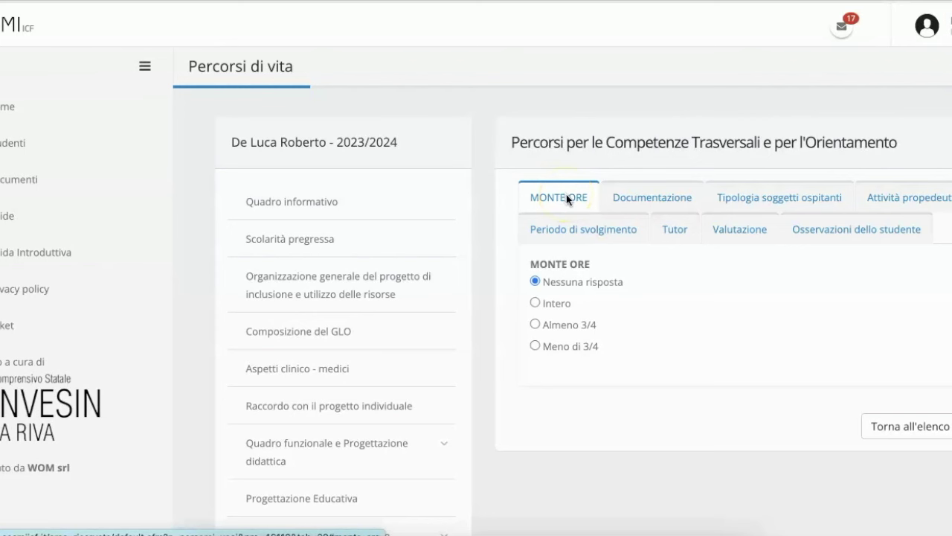
left_click(663, 210)
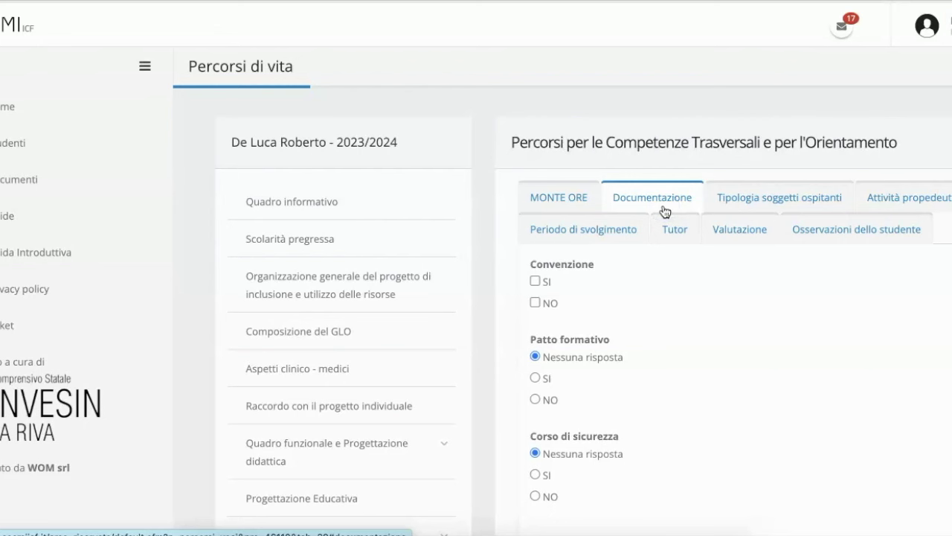
left_click(770, 201)
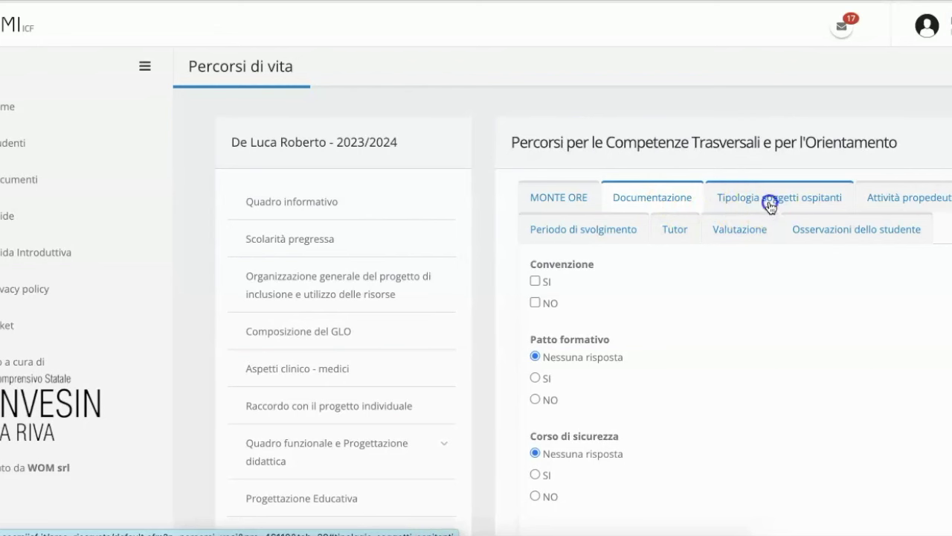
left_click(911, 200)
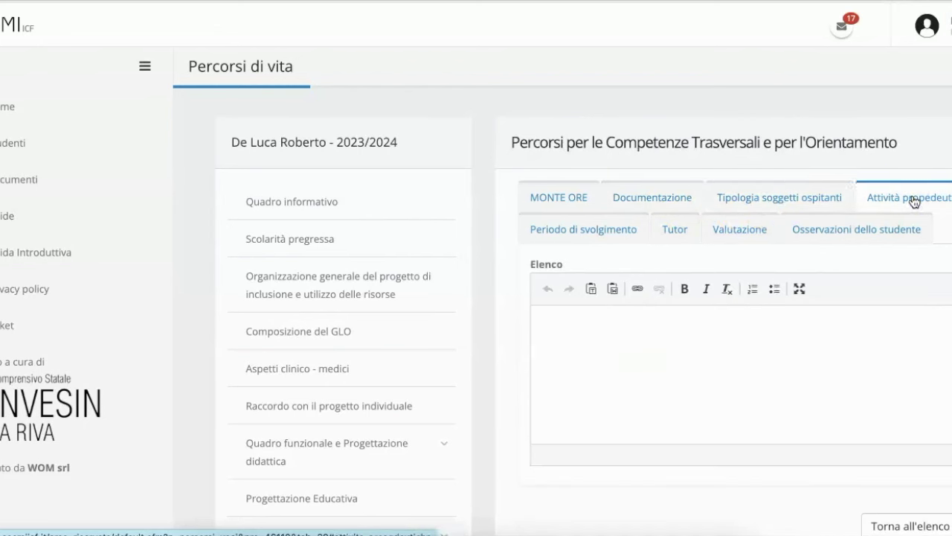
View the Periodo di svolgimento, Tutor, Valutazione and Osservazioni dello studente sections of the PCTO page.
left_click(586, 230)
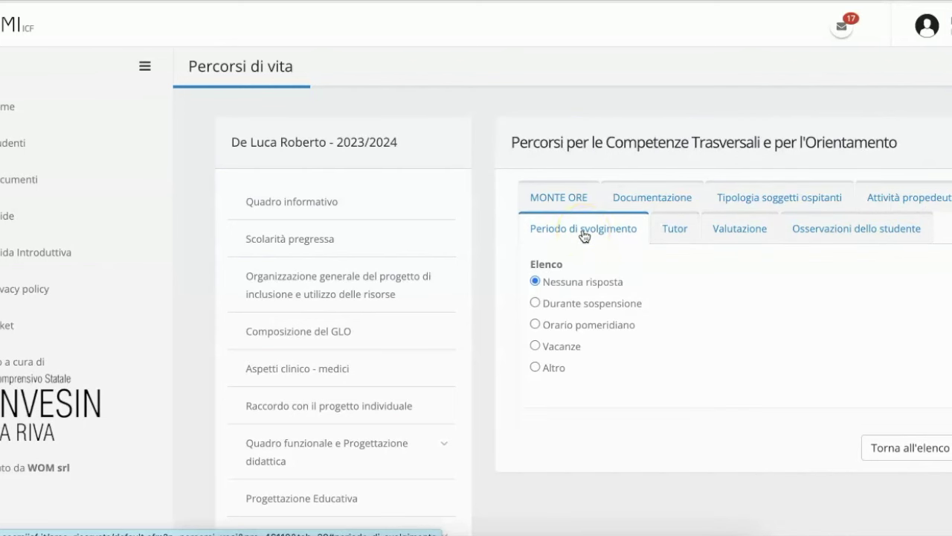
left_click(676, 235)
left_click(753, 240)
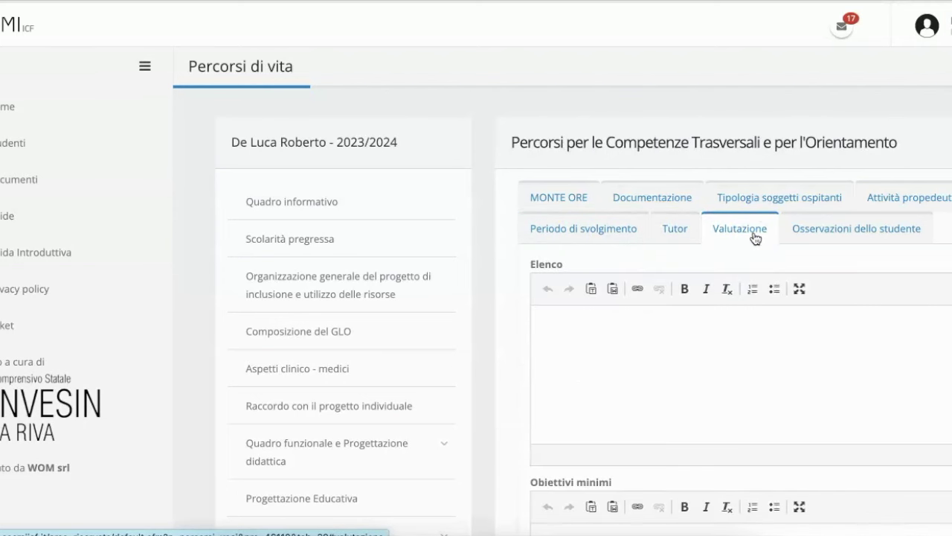
left_click(829, 240)
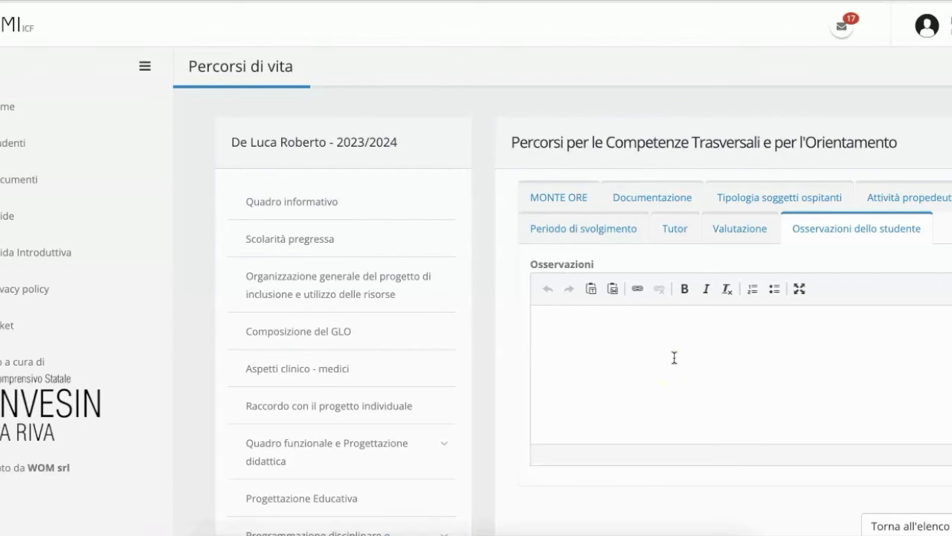
Open Accordi con neuropsichiatria e famiglia and review the doctor's operational indications field and the attachment fields.
scroll(394, 409, "down", 4)
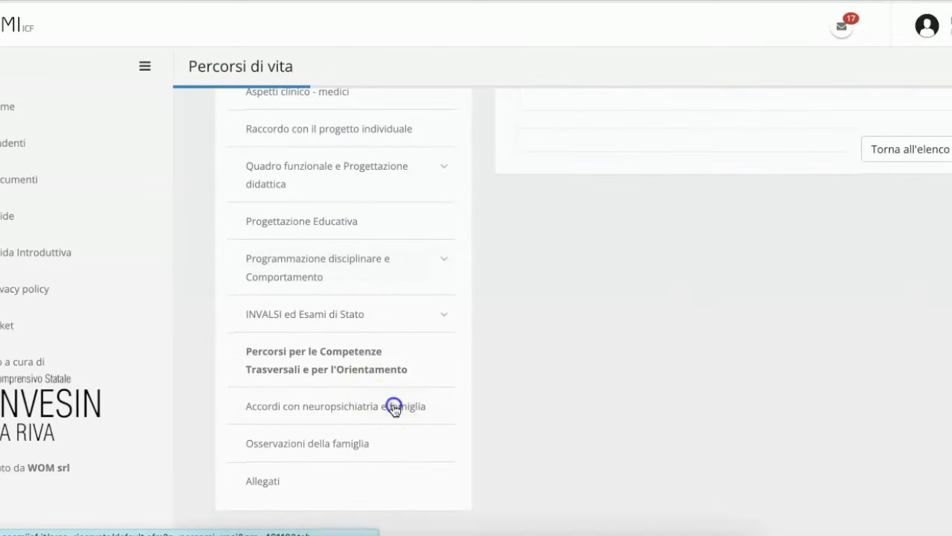
left_click(394, 408)
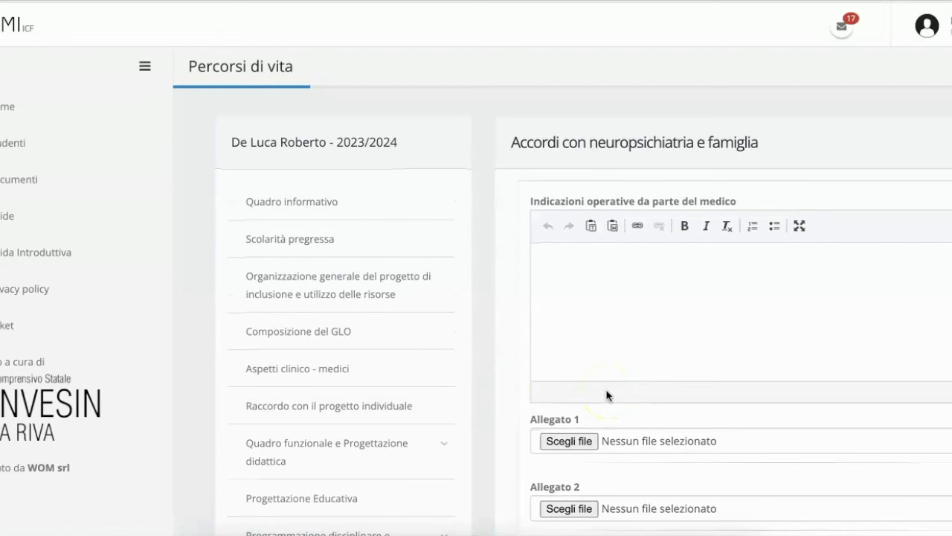
left_click(606, 286)
scroll(606, 287, "down", 1)
left_click(583, 386)
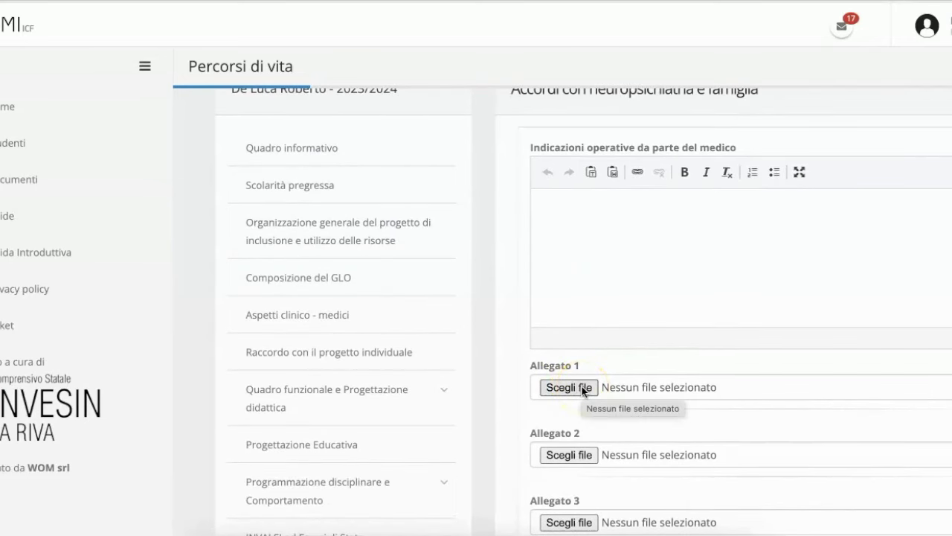
Open Osservazioni della famiglia and view the text field for the family's observations.
scroll(582, 387, "down", 4)
left_click(386, 435)
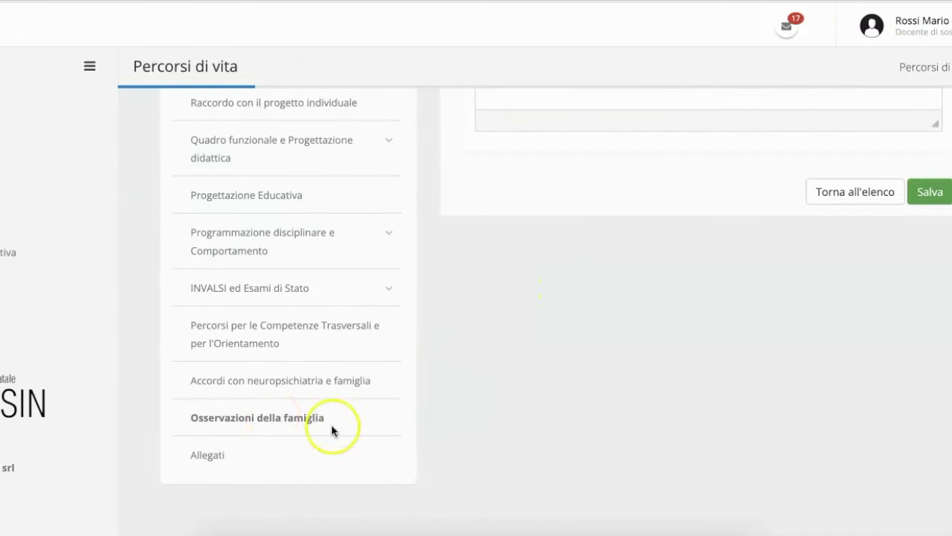
left_click(273, 425)
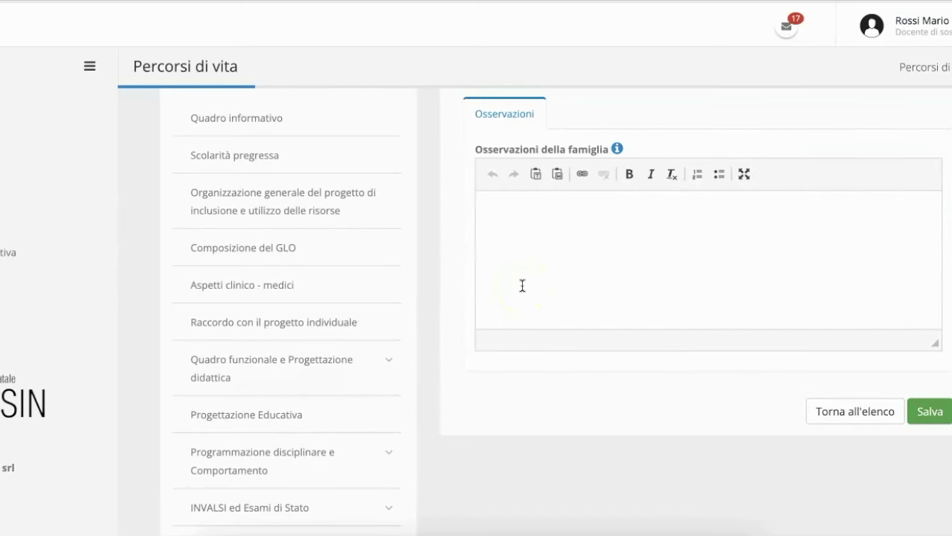
Open the Allegati section of the life path and review its file upload fields.
scroll(522, 285, "down", 3)
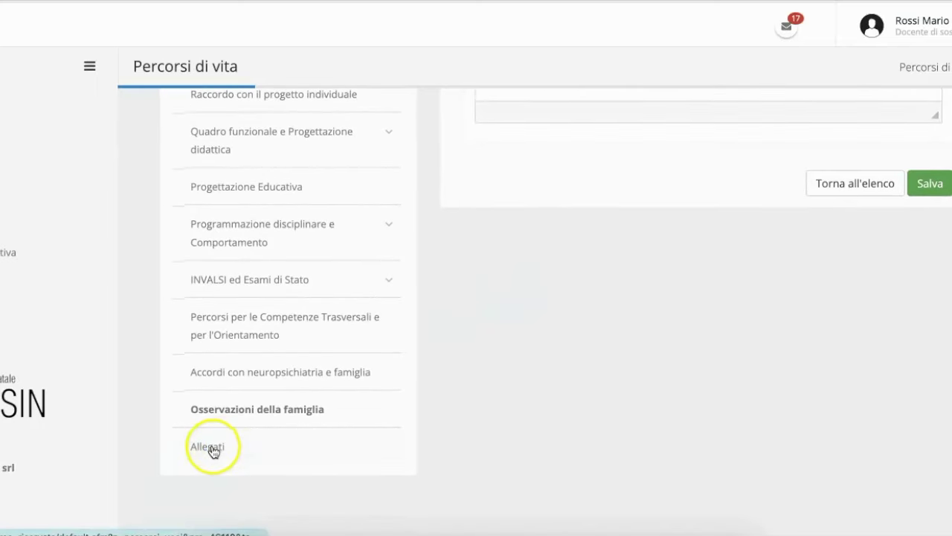
left_click(212, 448)
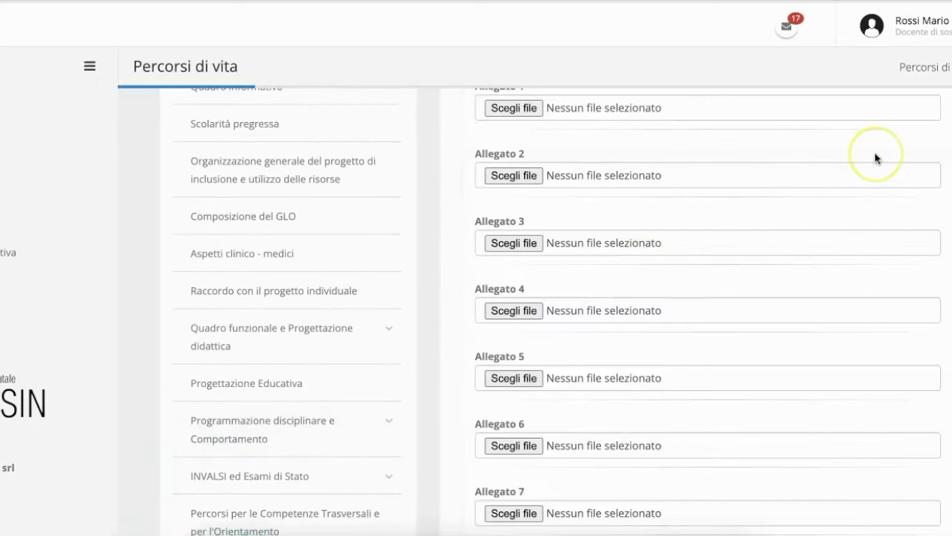
scroll(877, 158, "up", 1)
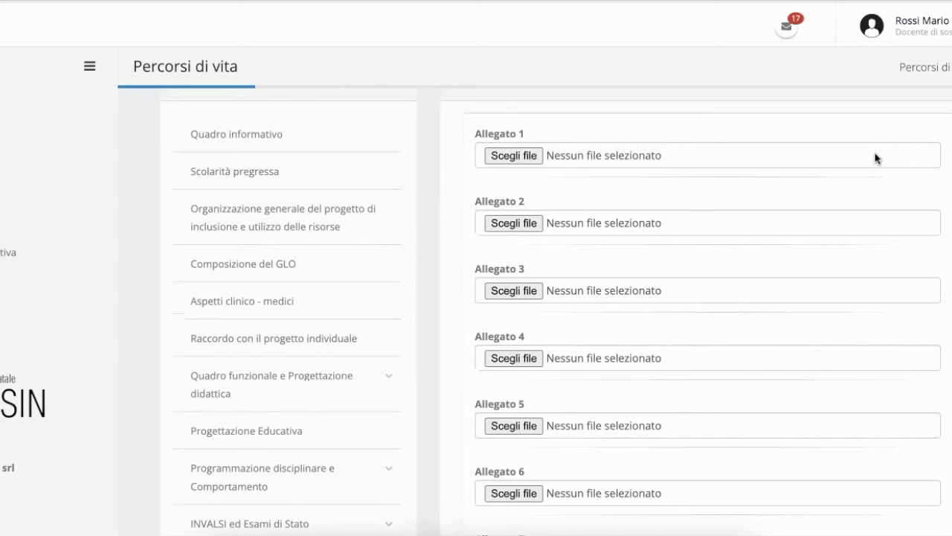